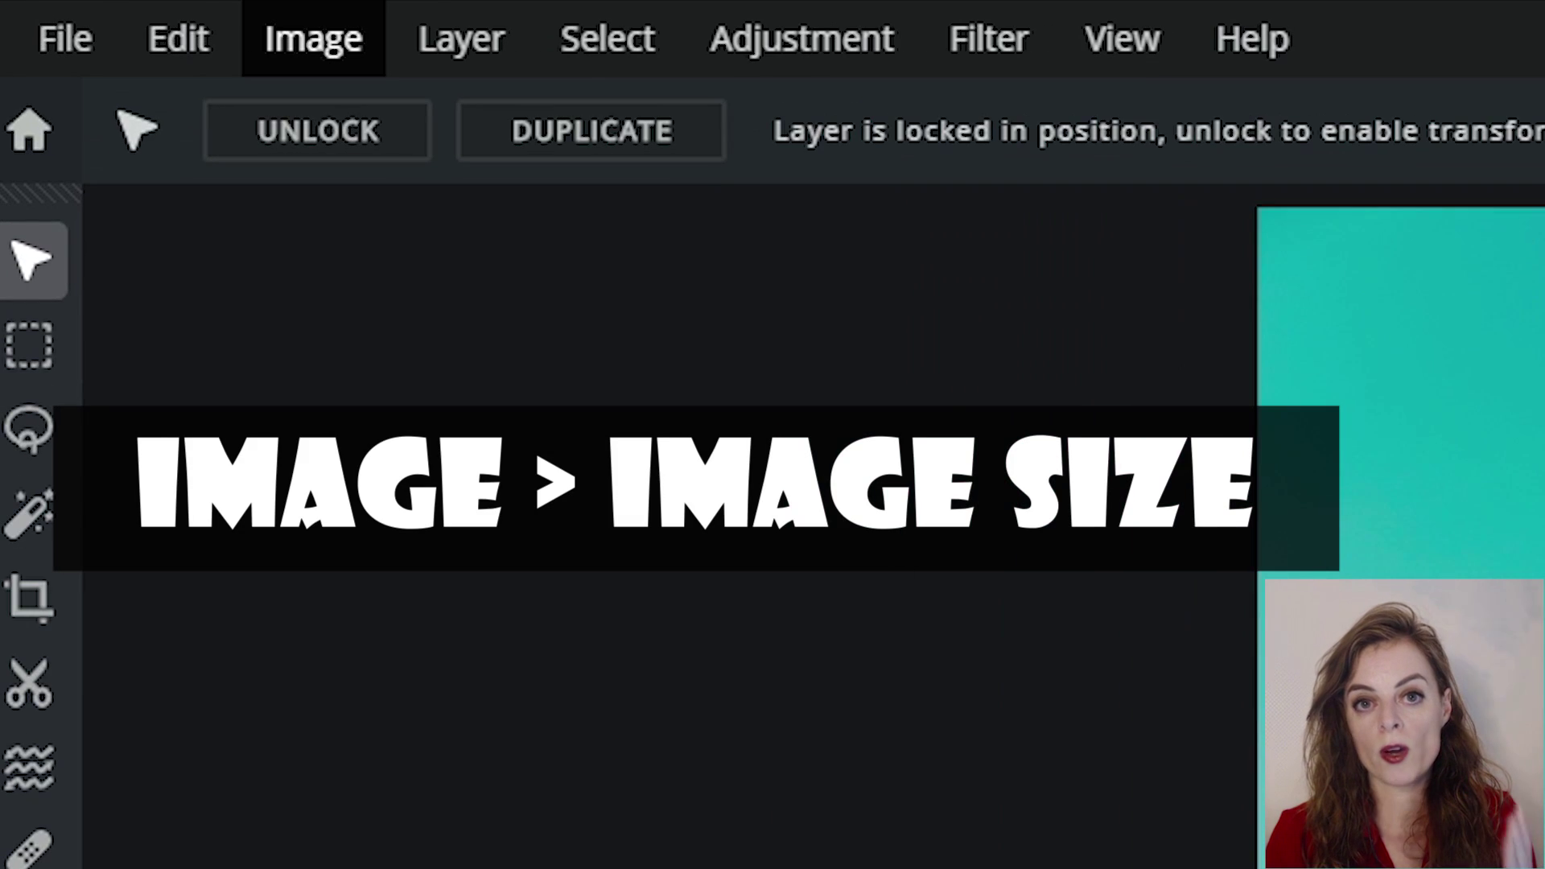
# Resize the image to a width of 1800 pixels with its proportions constrained
pyautogui.click(314, 39)
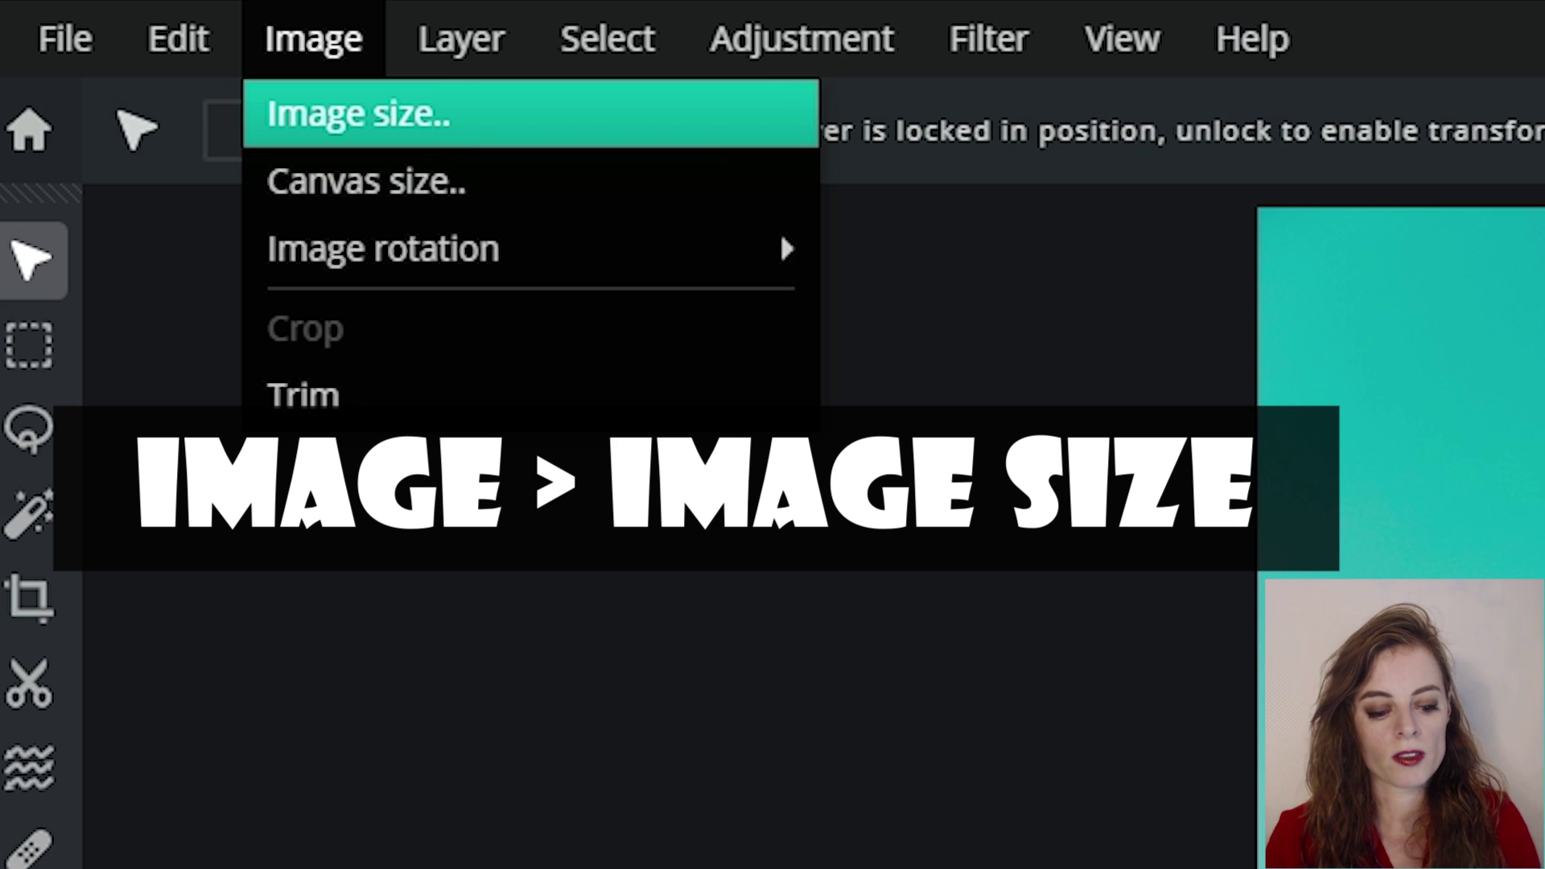
pyautogui.click(359, 114)
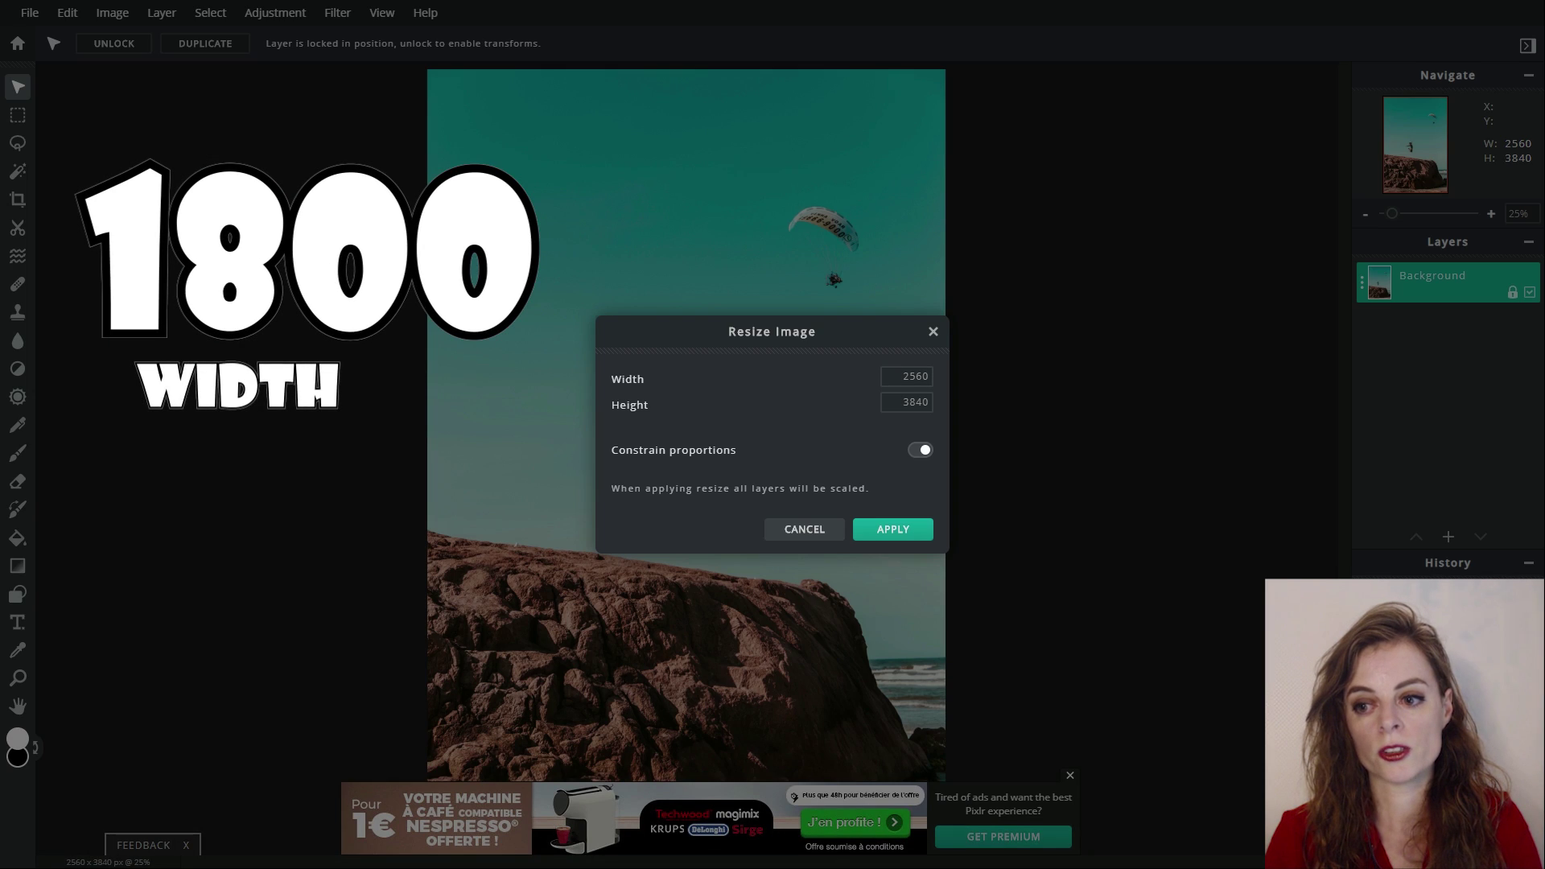
pyautogui.doubleClick(915, 377)
pyautogui.write('1')
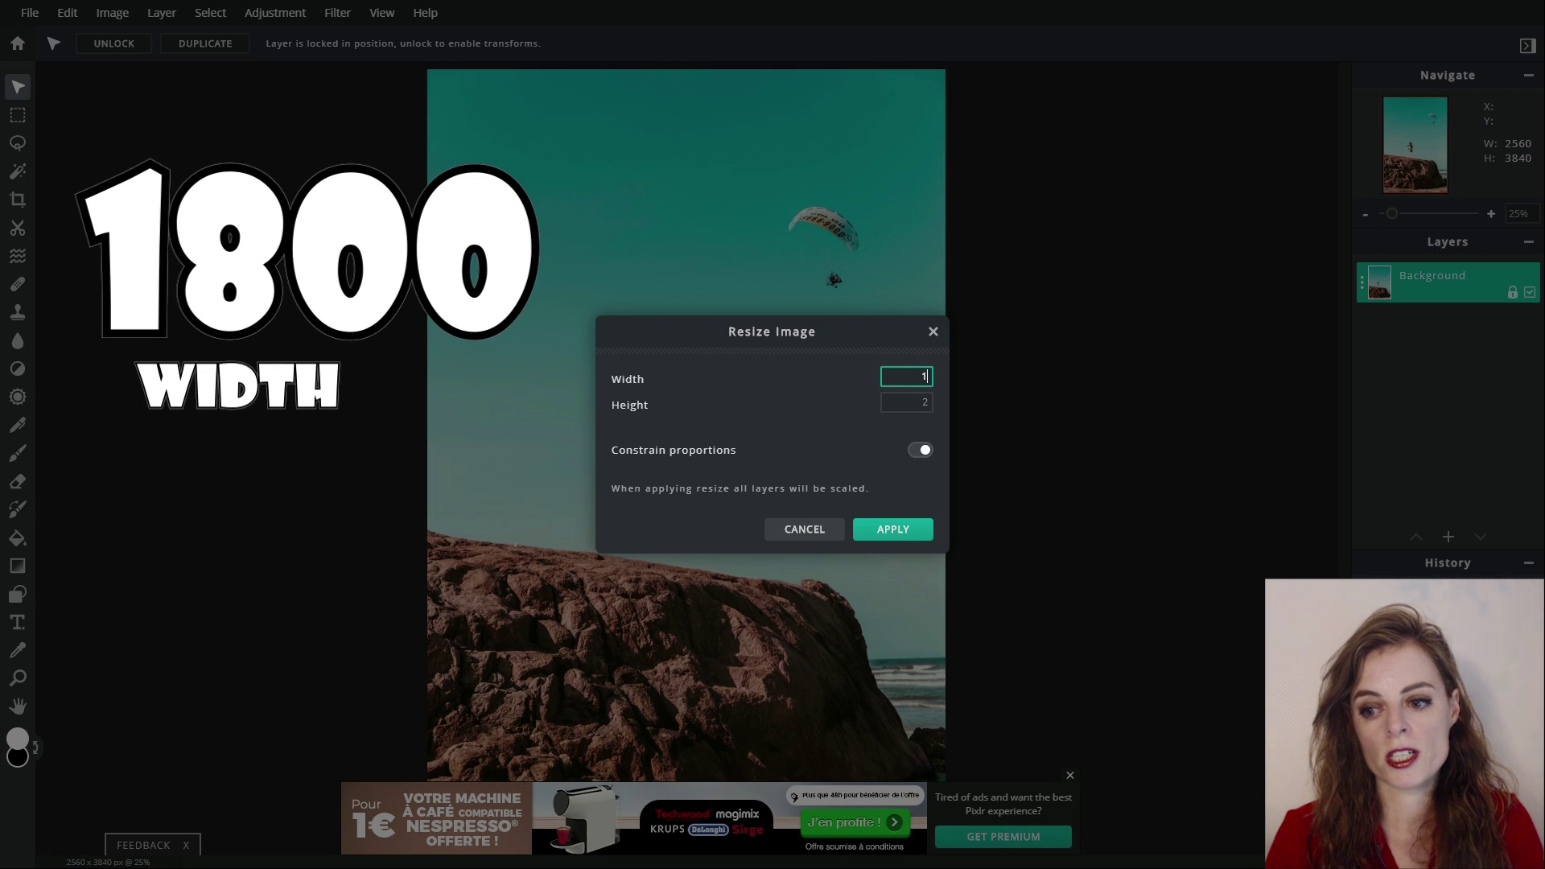
pyautogui.write('800')
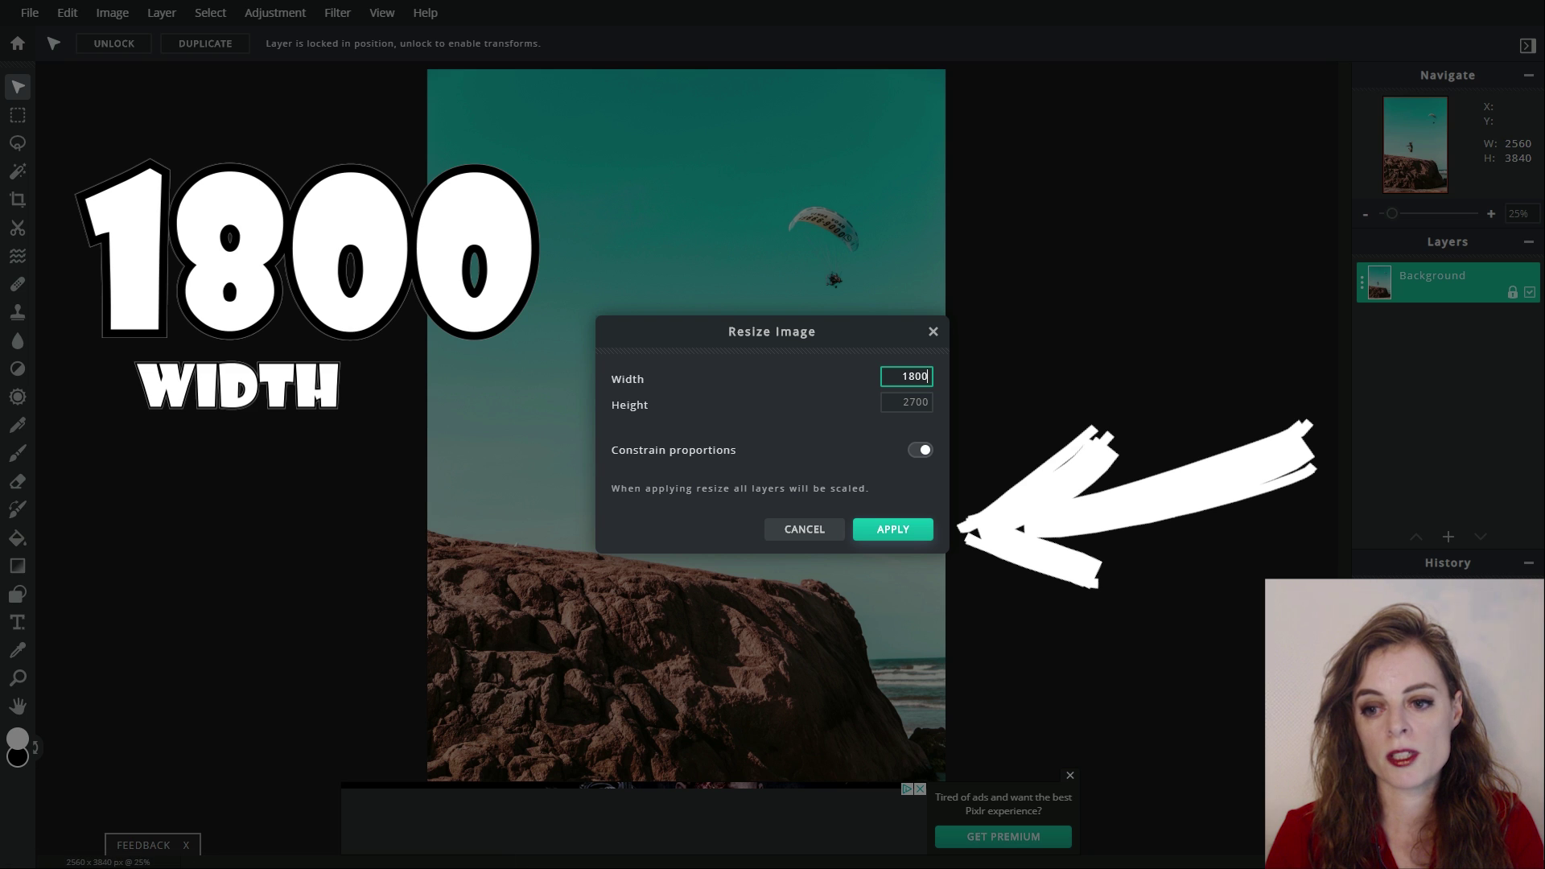
pyautogui.press('Return')
pyautogui.press('Return')
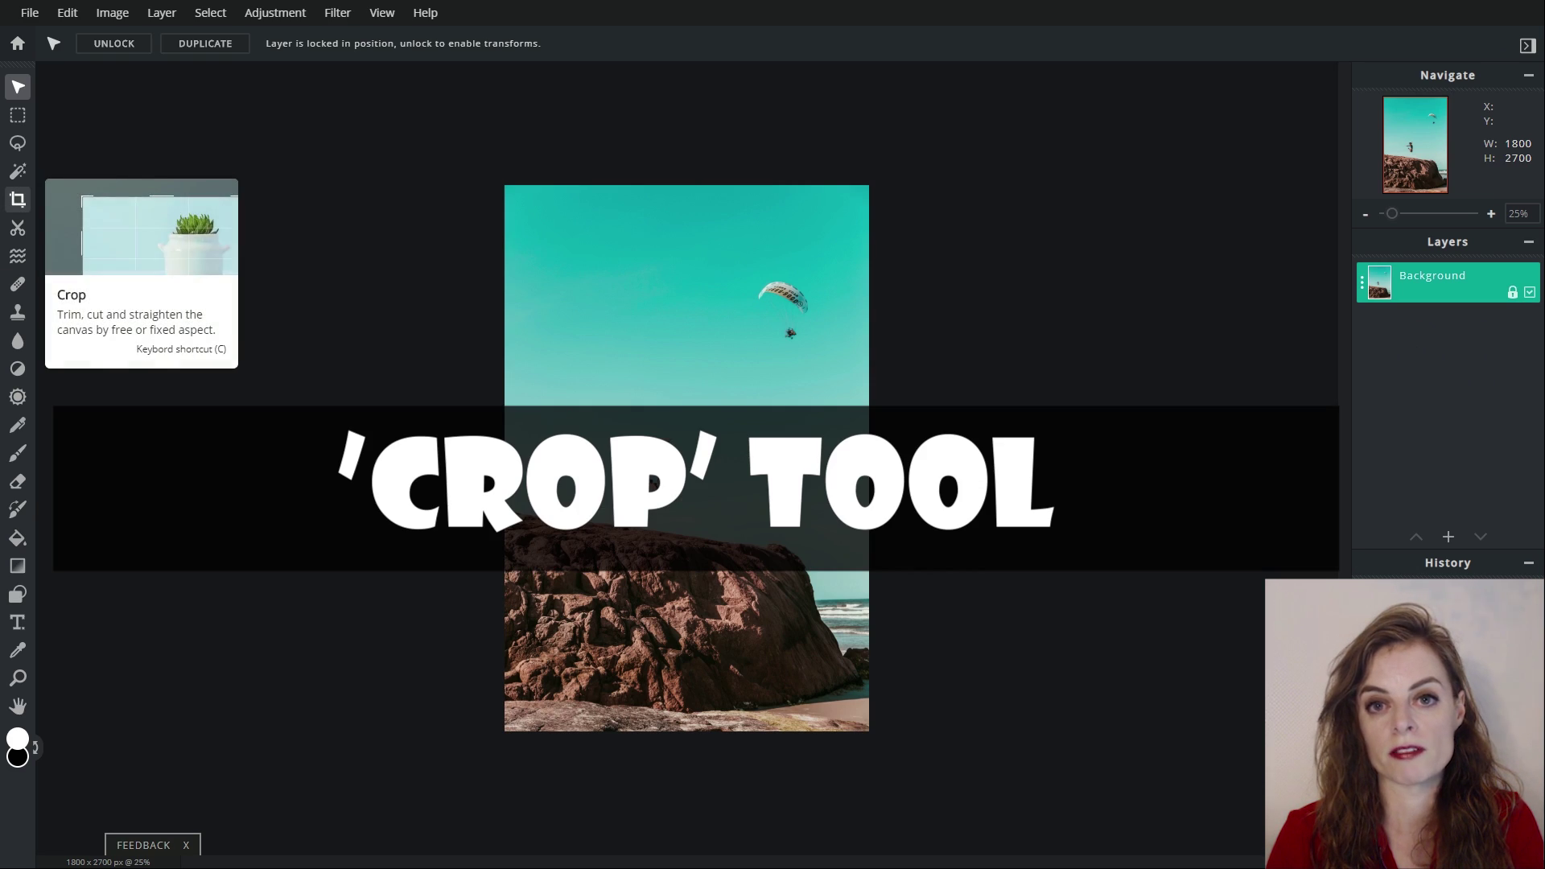
pyautogui.click(18, 198)
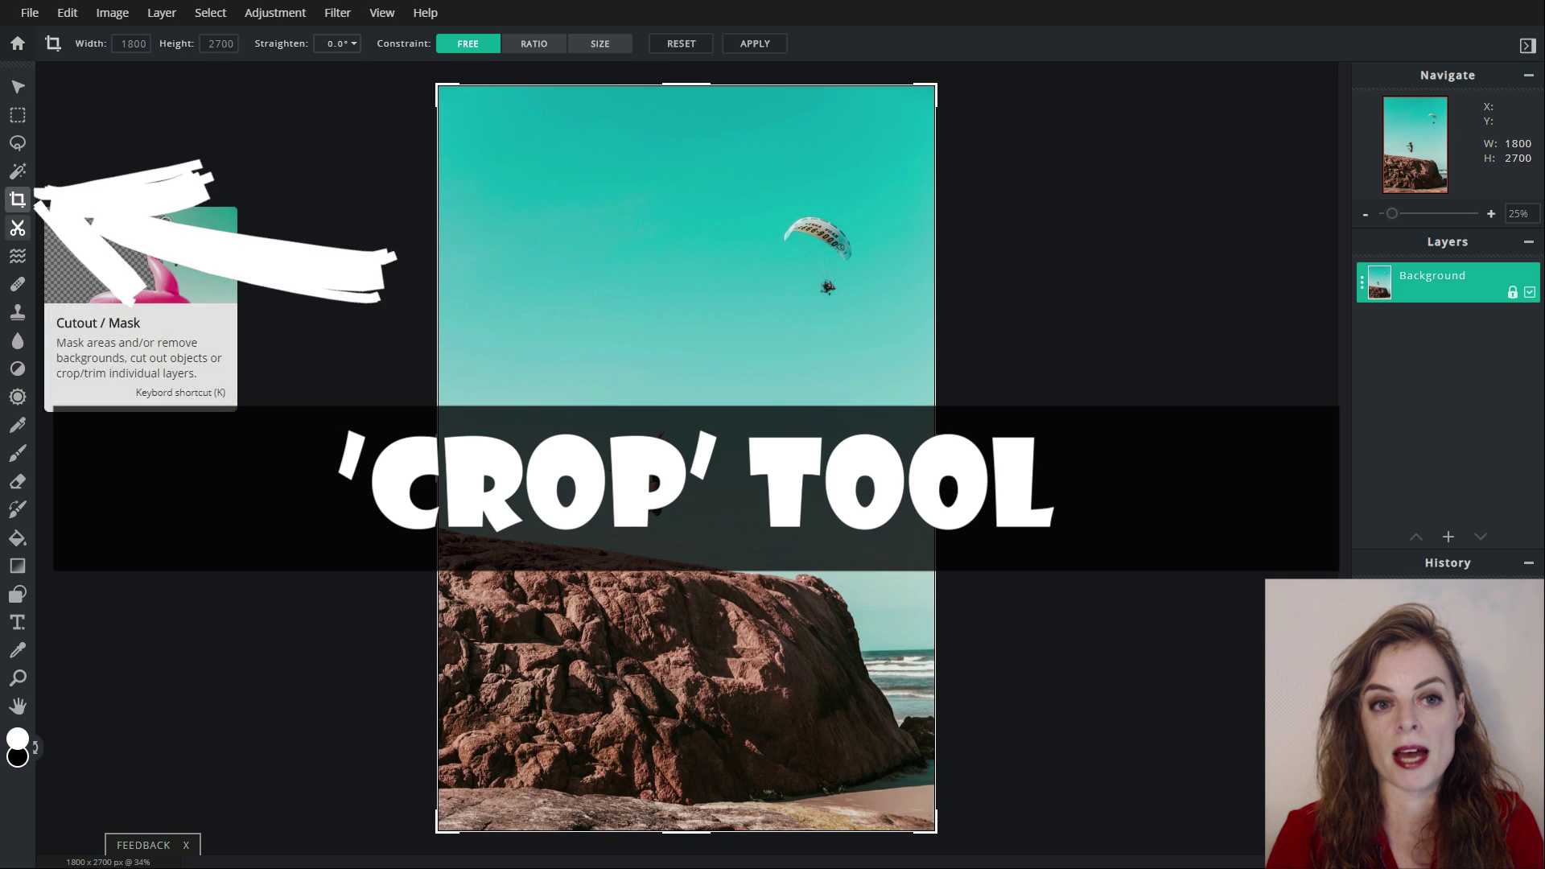
pyautogui.click(18, 228)
pyautogui.click(18, 255)
pyautogui.click(17, 284)
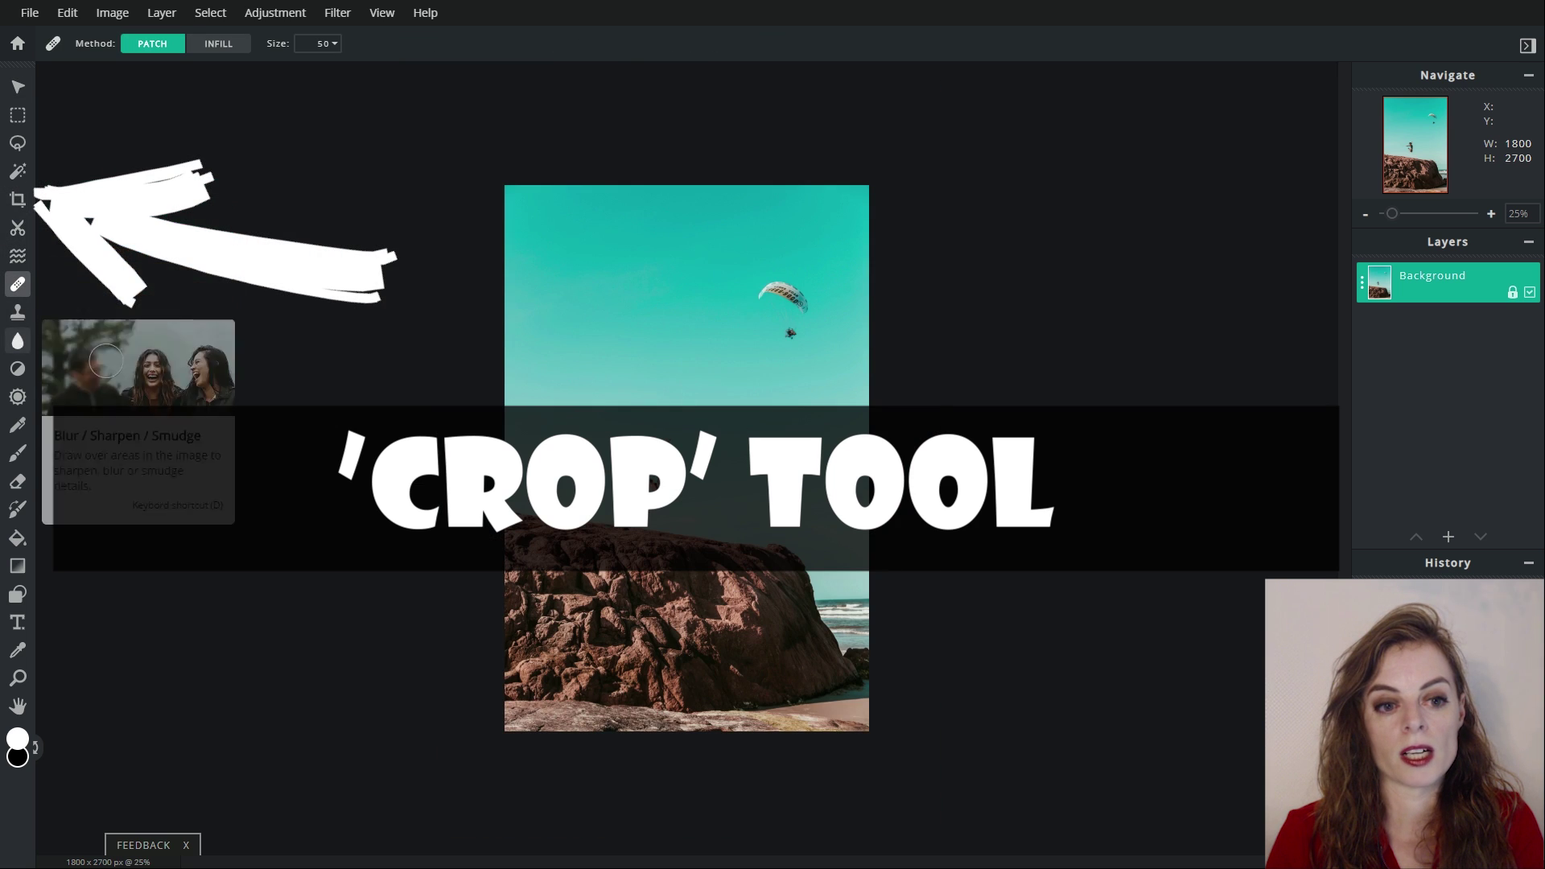
pyautogui.click(18, 312)
pyautogui.click(17, 369)
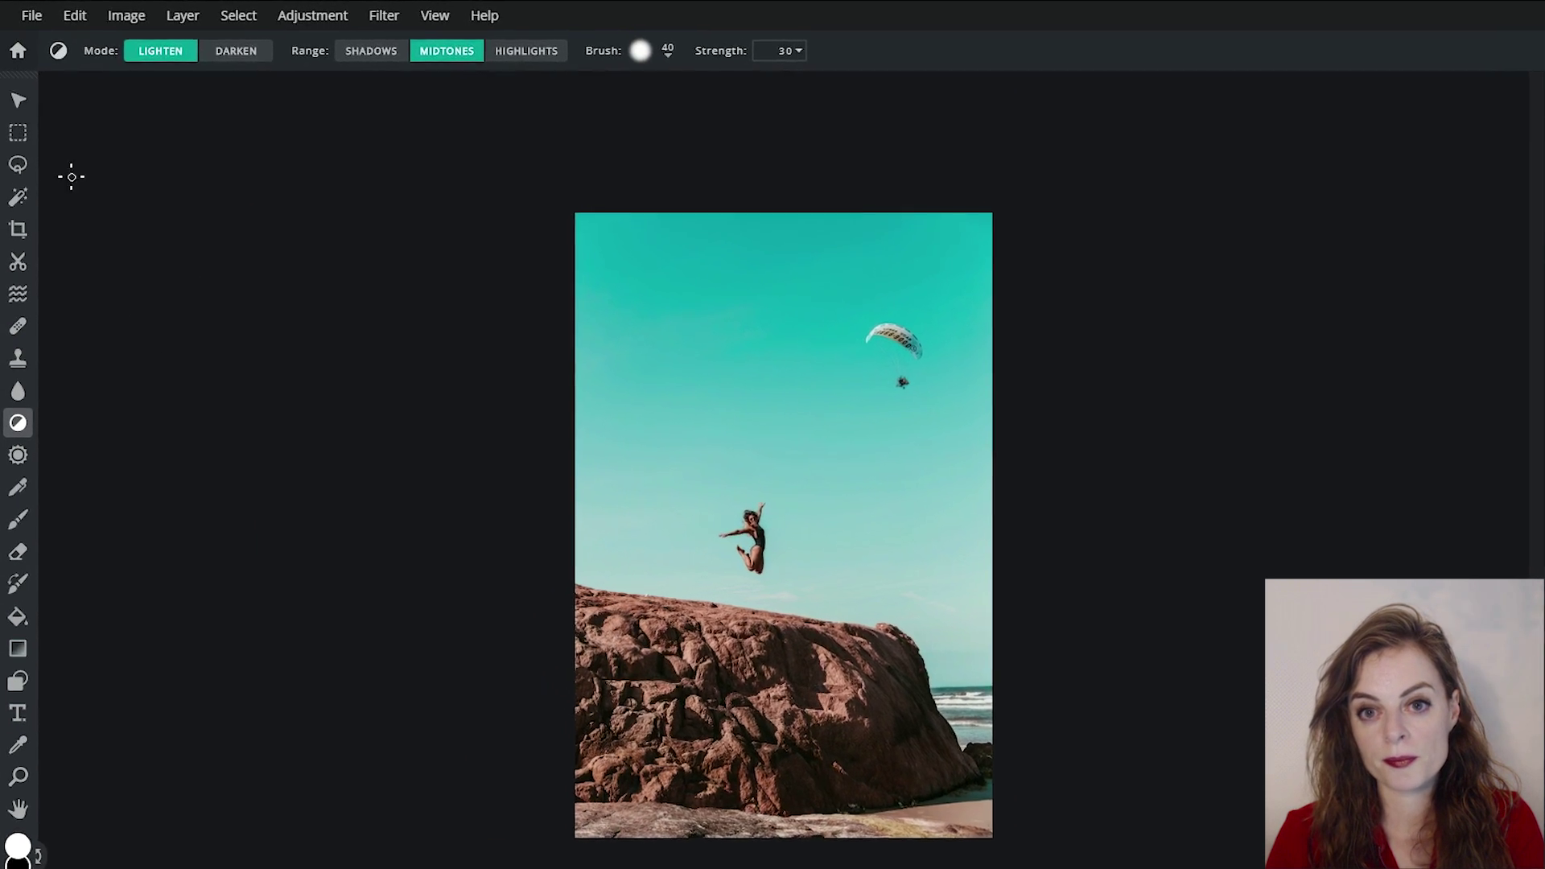
pyautogui.click(17, 228)
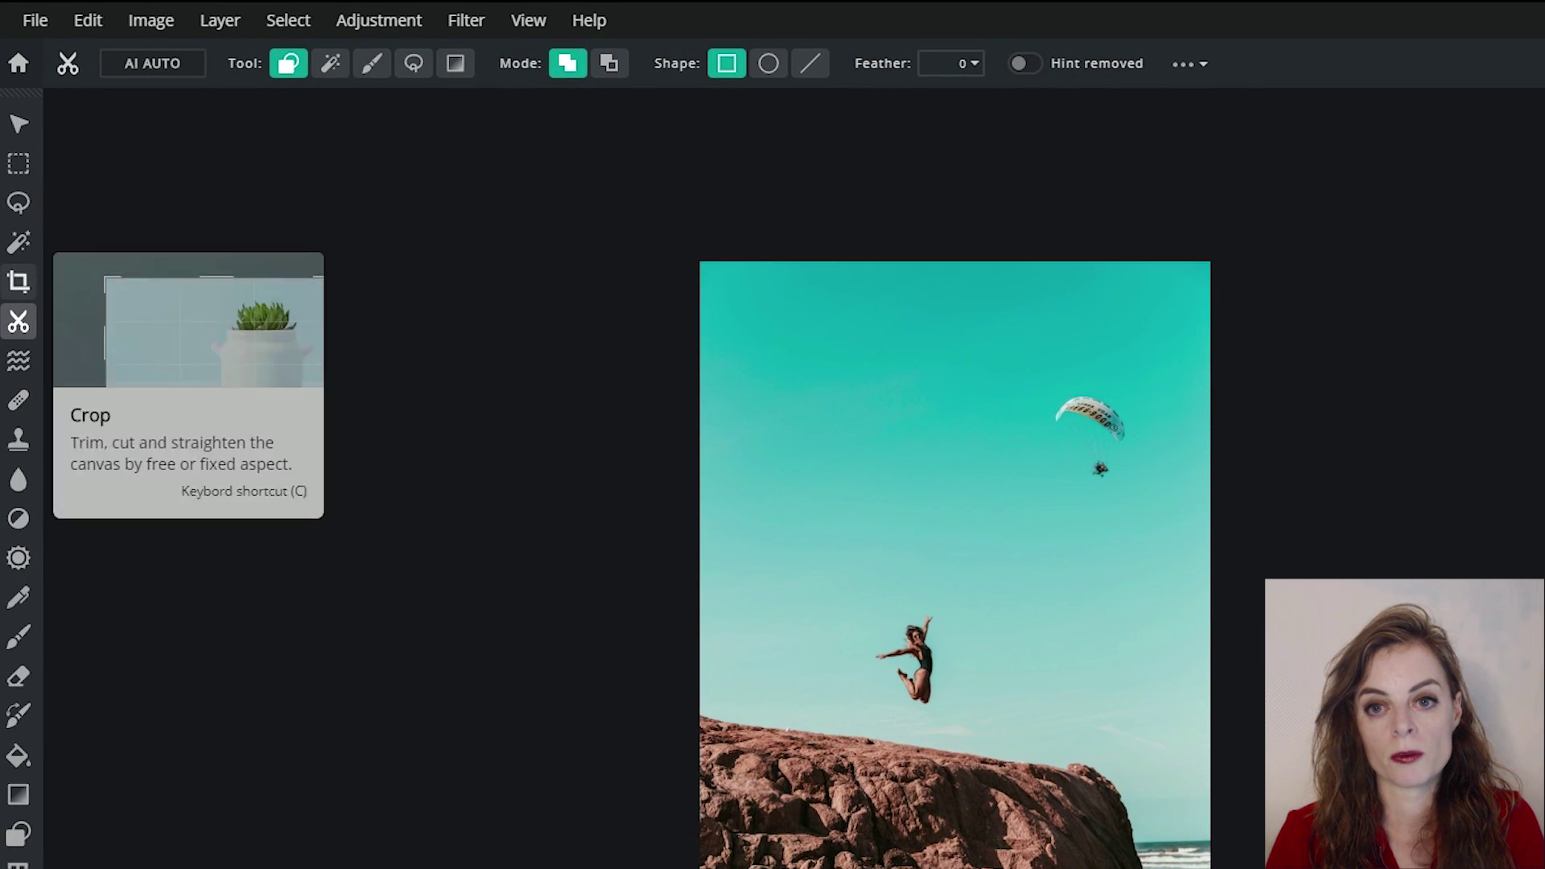
# Crop the image at a fixed 1800:500 ratio, with the crop frame placed around the paraglider in the sky
pyautogui.click(19, 266)
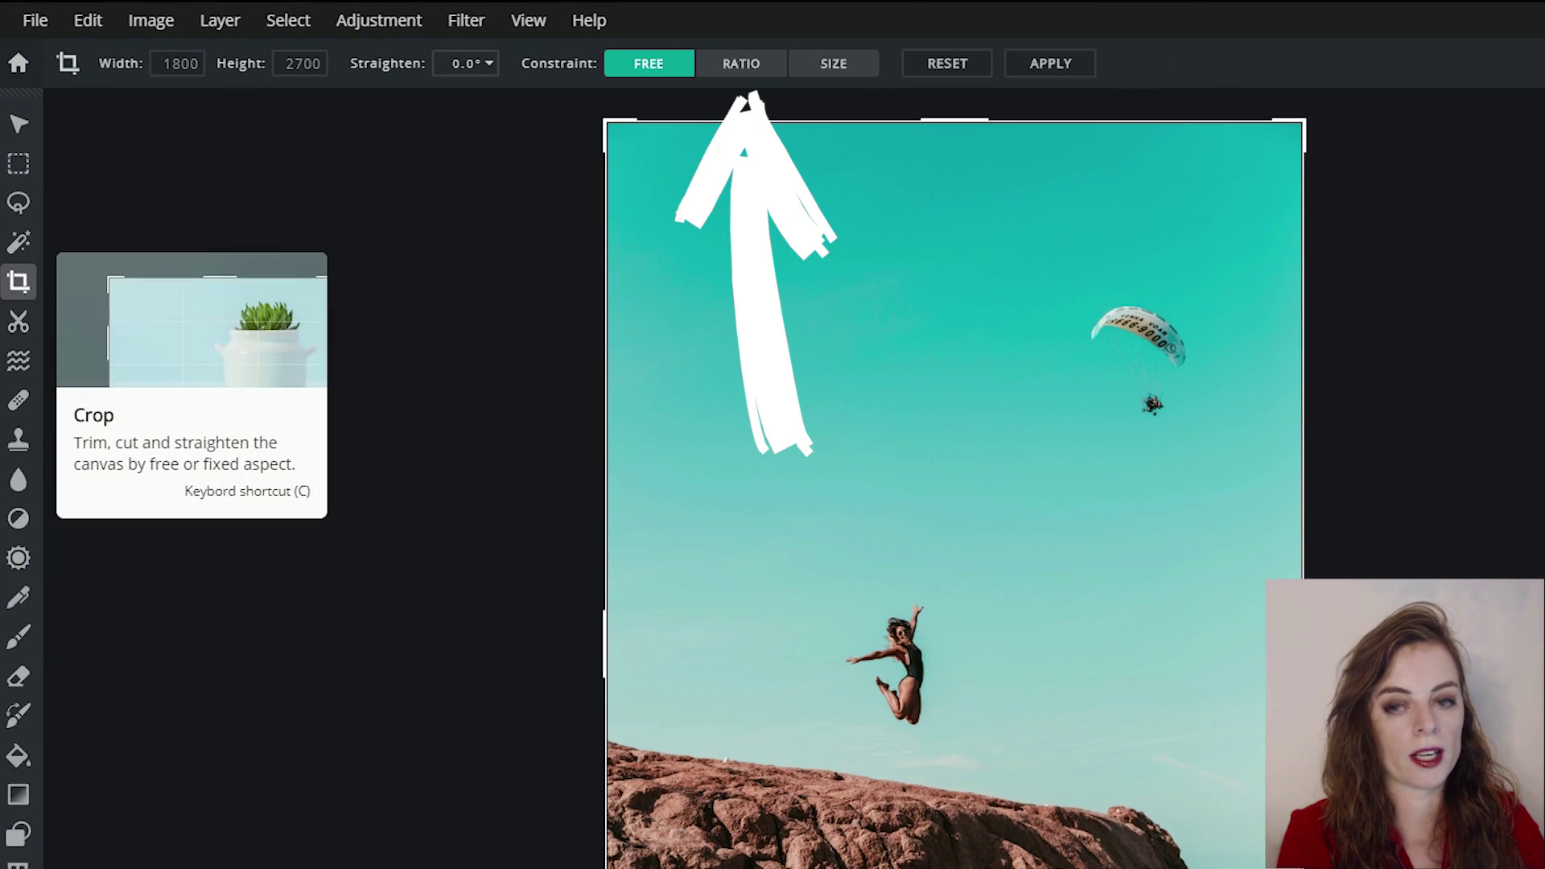
pyautogui.click(741, 63)
pyautogui.moveTo(957, 64); pyautogui.dragTo(1020, 64)
pyautogui.write('1800')
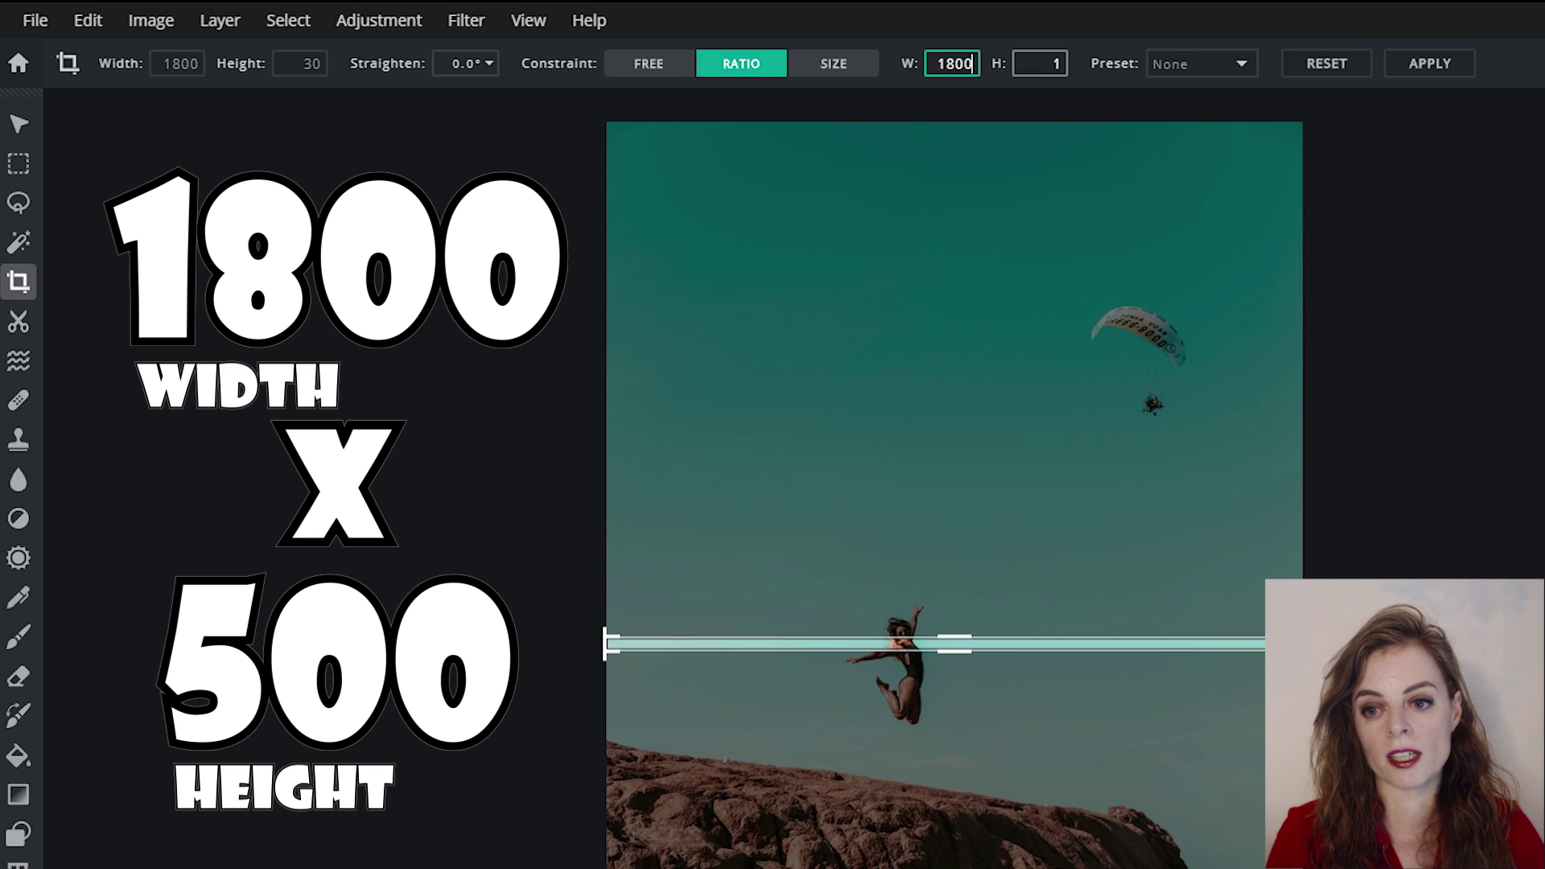
pyautogui.press('Tab')
pyautogui.write('500')
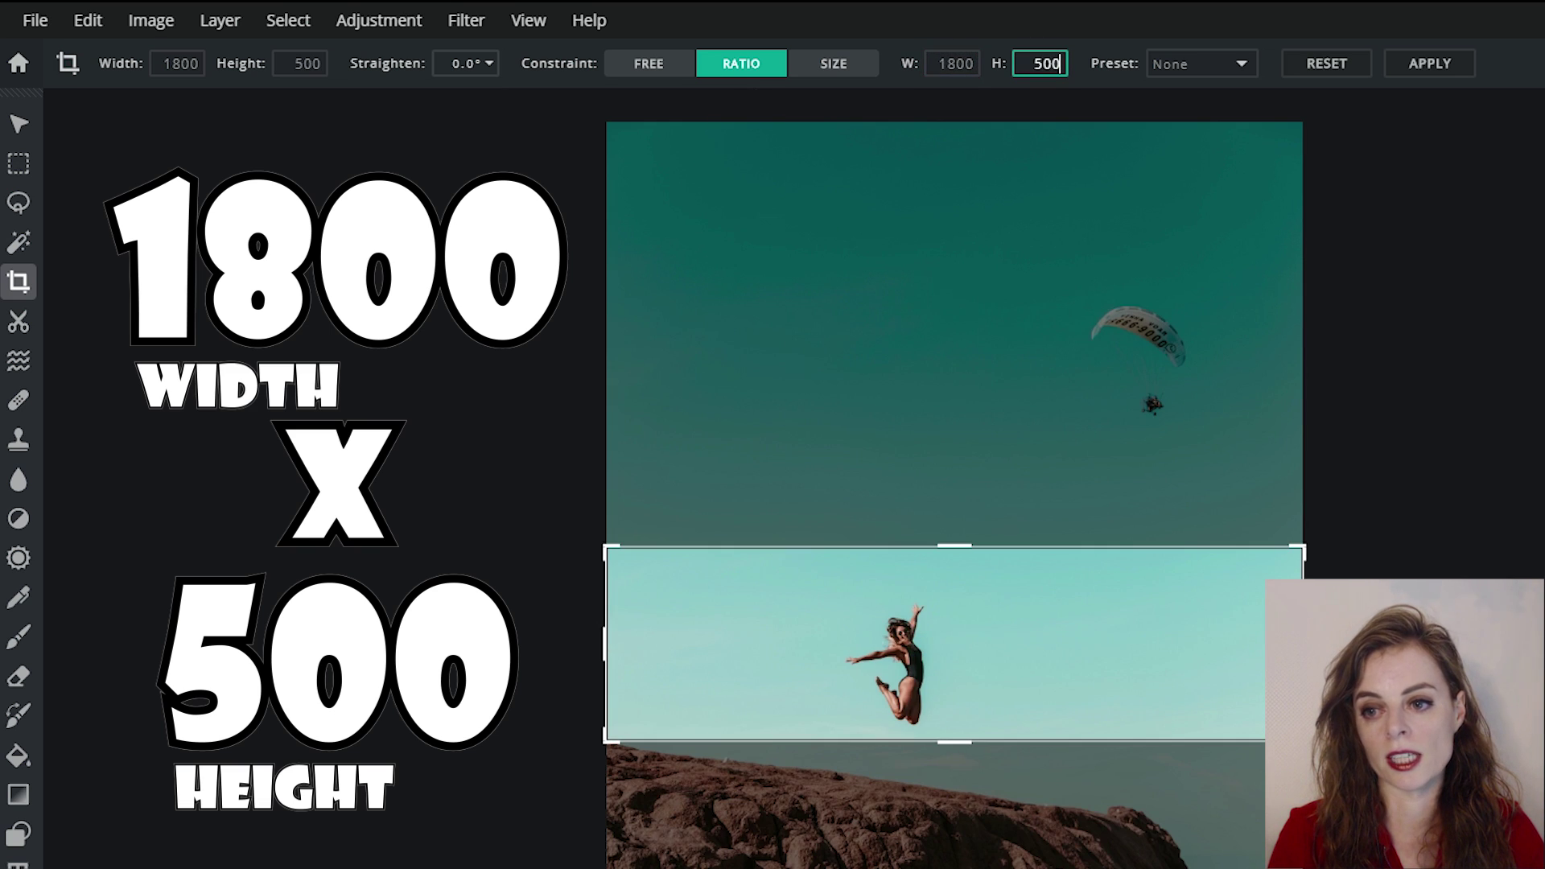
pyautogui.moveTo(954, 643); pyautogui.dragTo(954, 388)
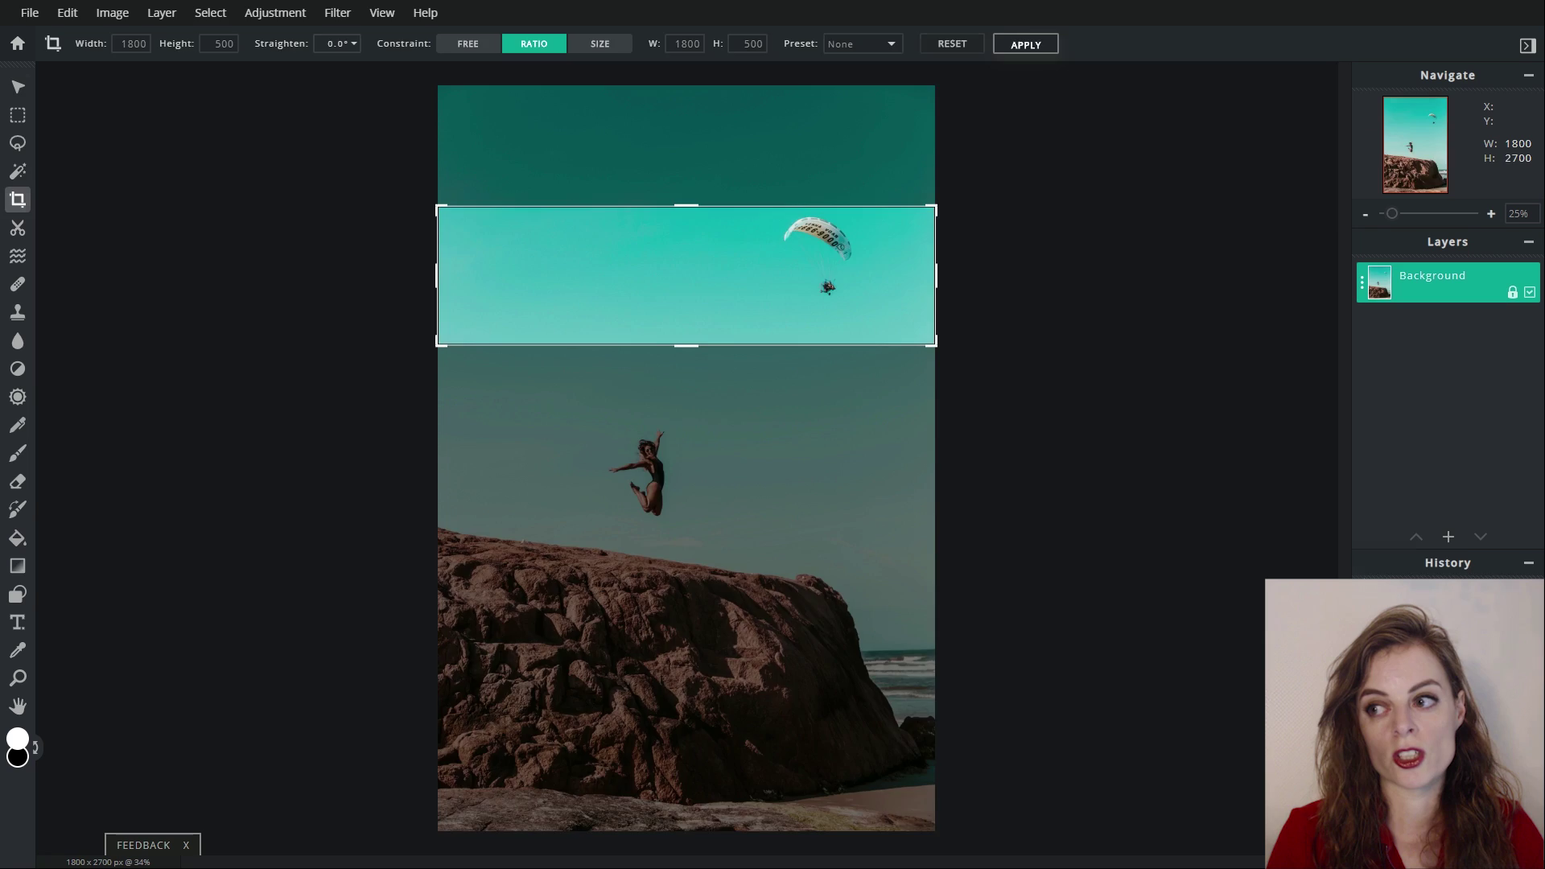
pyautogui.click(1429, 64)
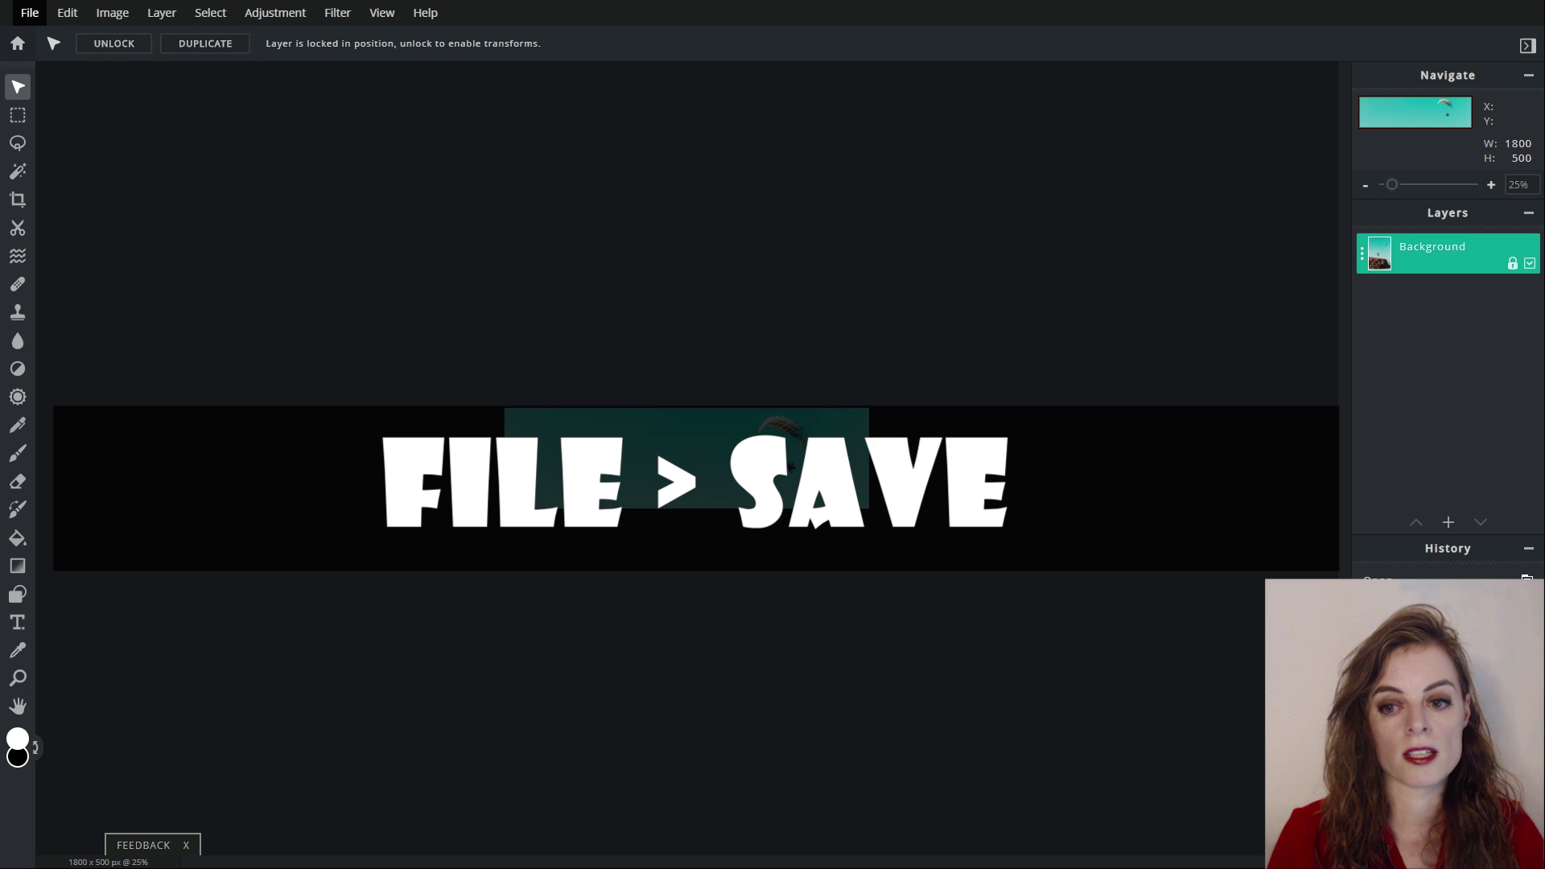
# Start saving the cropped image and enter "your search terms go here" as the file name
pyautogui.click(29, 12)
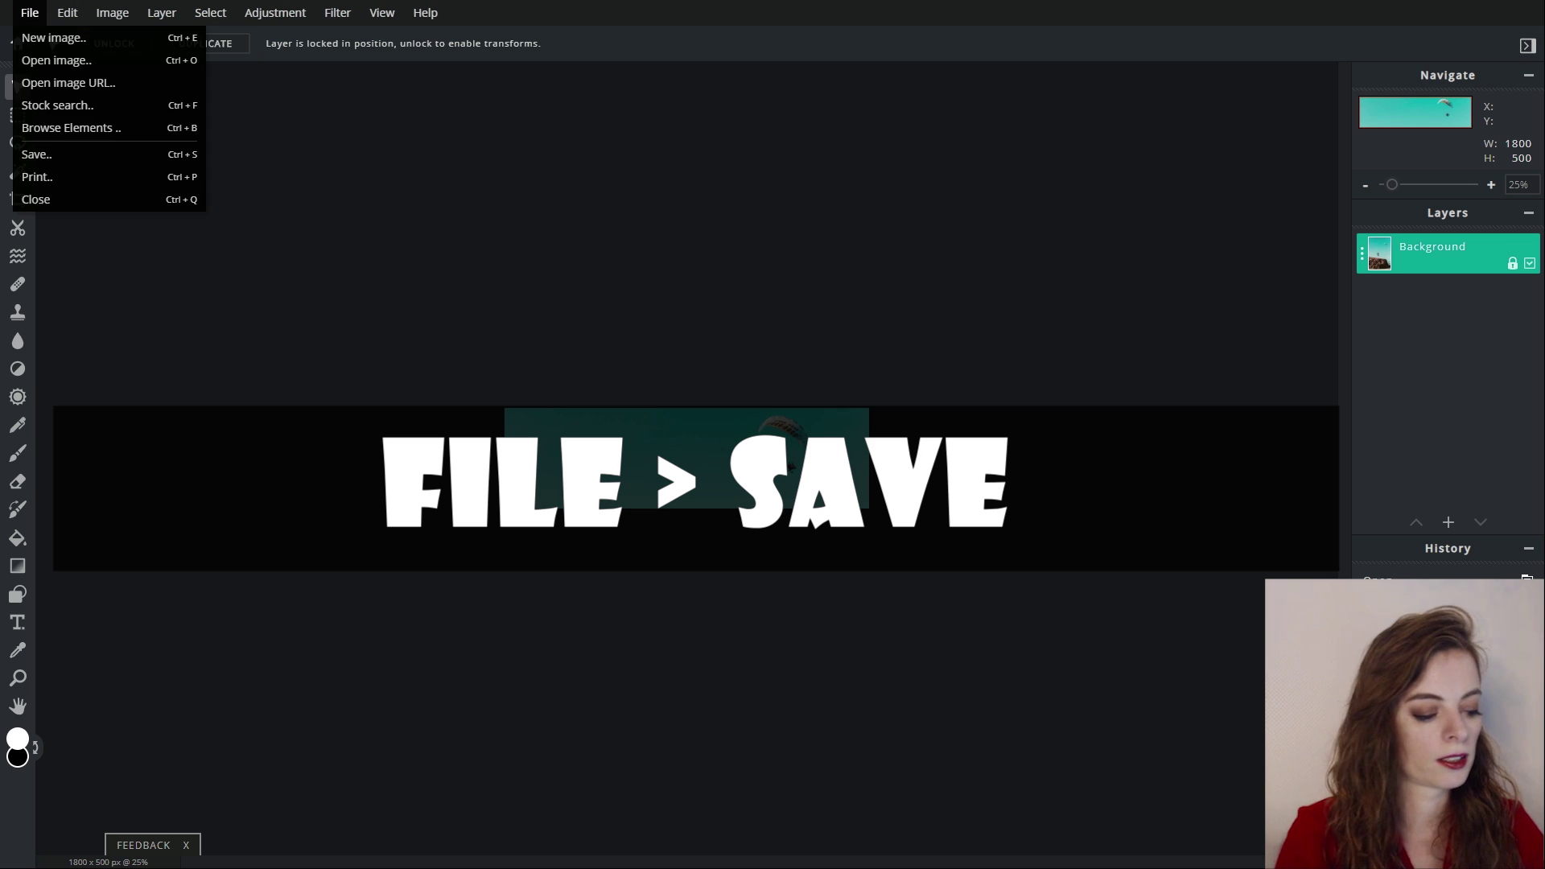
pyautogui.click(48, 149)
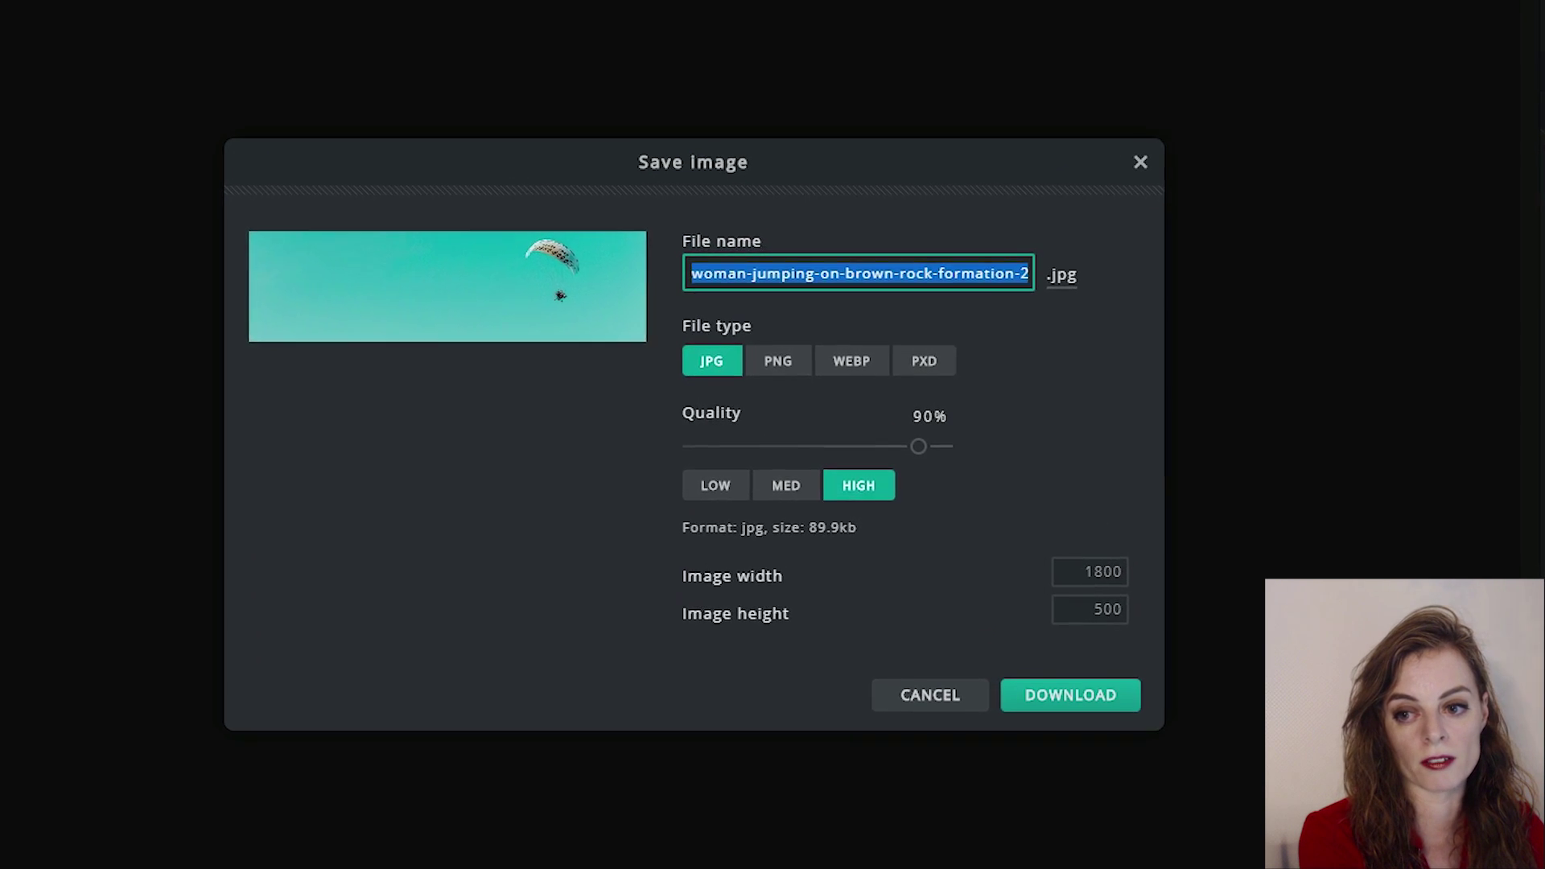
pyautogui.write('your serach ter')
pyautogui.press('BackSpace')
pyautogui.press('BackSpace')
pyautogui.press('BackSpace')
pyautogui.press('BackSpace')
pyautogui.press('BackSpace')
pyautogui.press('BackSpace')
pyautogui.press('BackSpace')
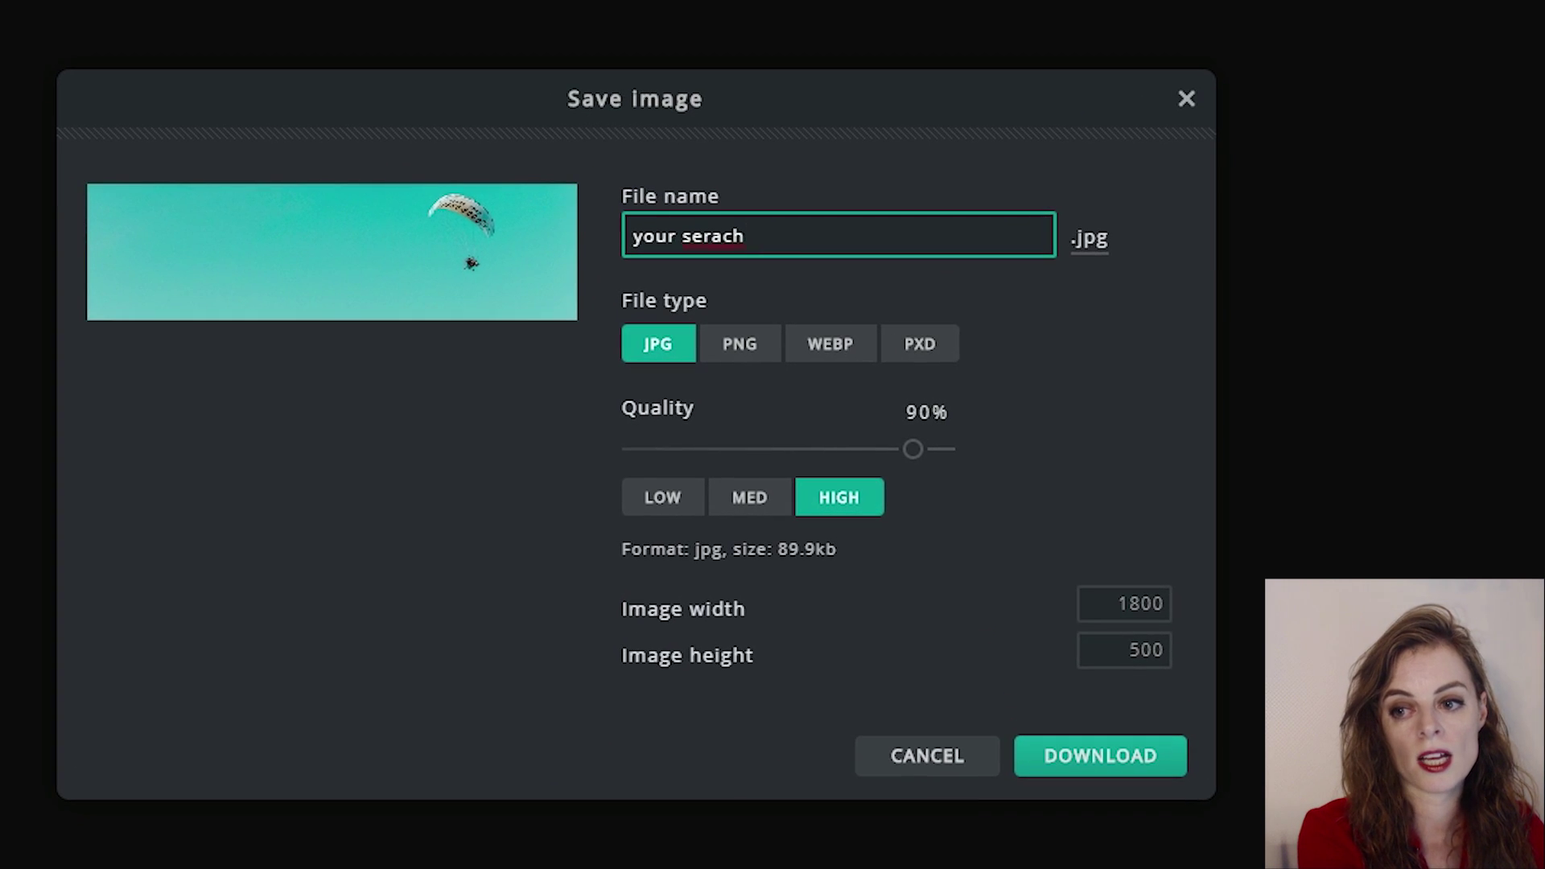
pyautogui.write('arch terms go here')
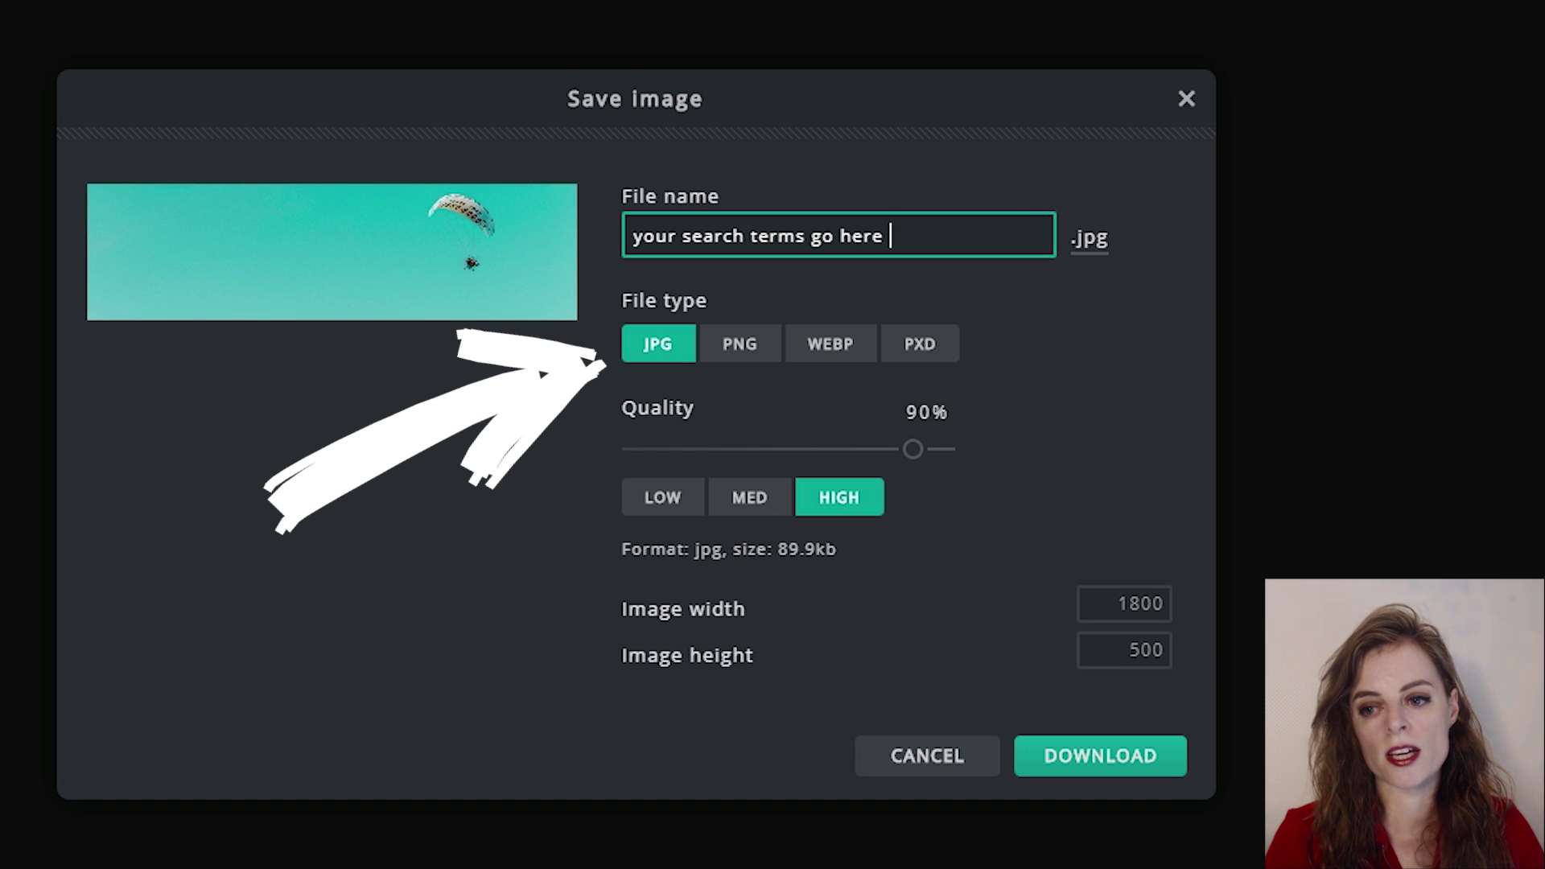
# Compare the file sizes for PNG and for JPG at 70%, 100%, 41% and 72% quality
pyautogui.click(740, 343)
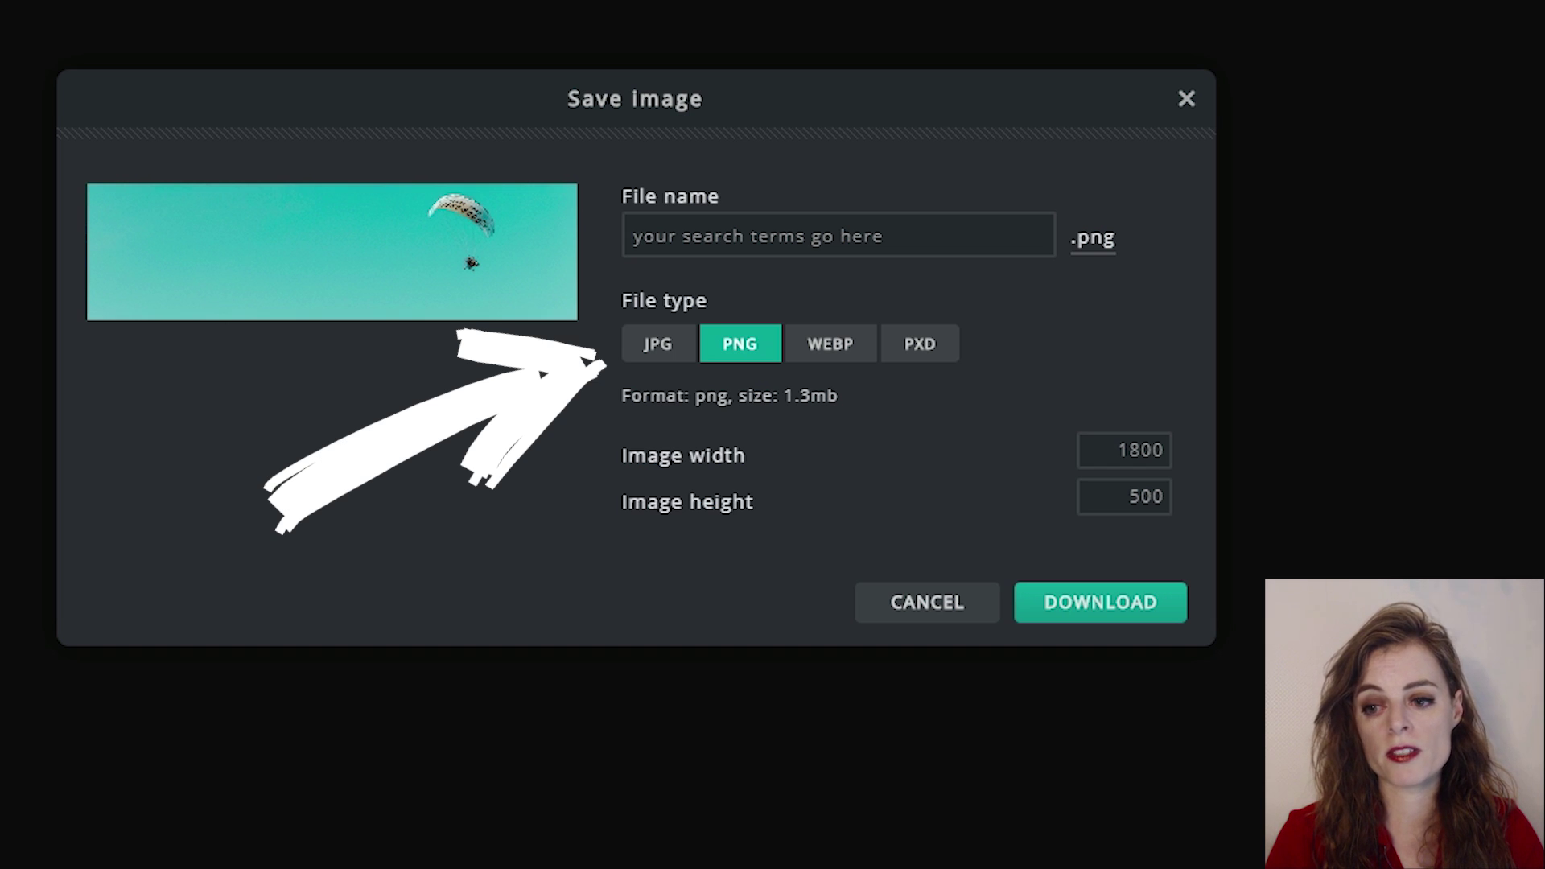
pyautogui.click(658, 343)
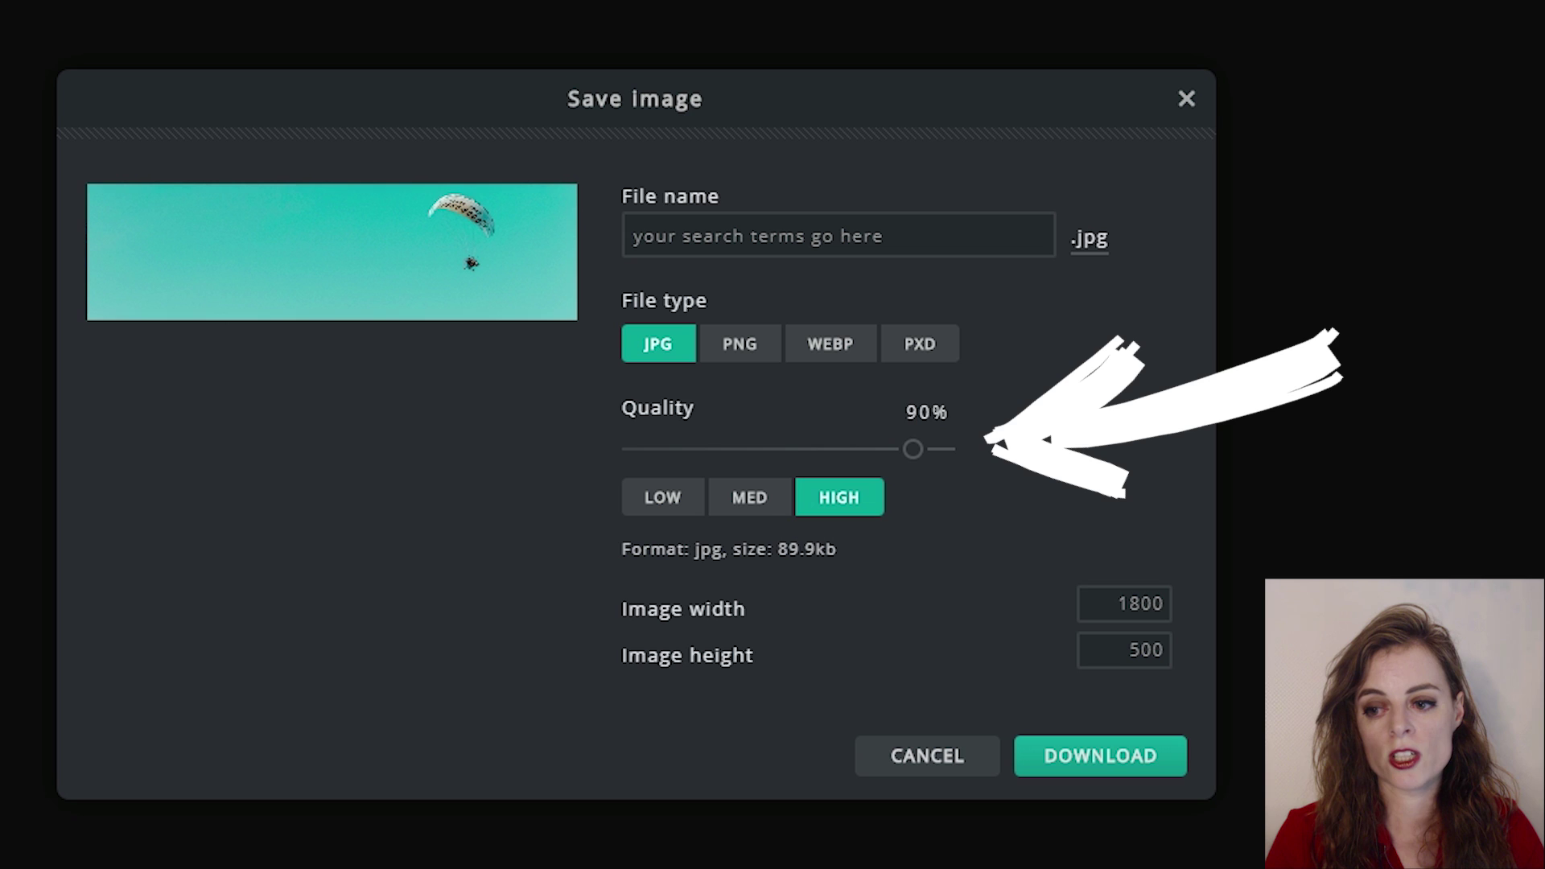
pyautogui.moveTo(912, 449)
pyautogui.mouseDown()
pyautogui.moveTo(803, 448)
pyautogui.moveTo(931, 449)
pyautogui.moveTo(851, 449)
pyautogui.mouseUp()
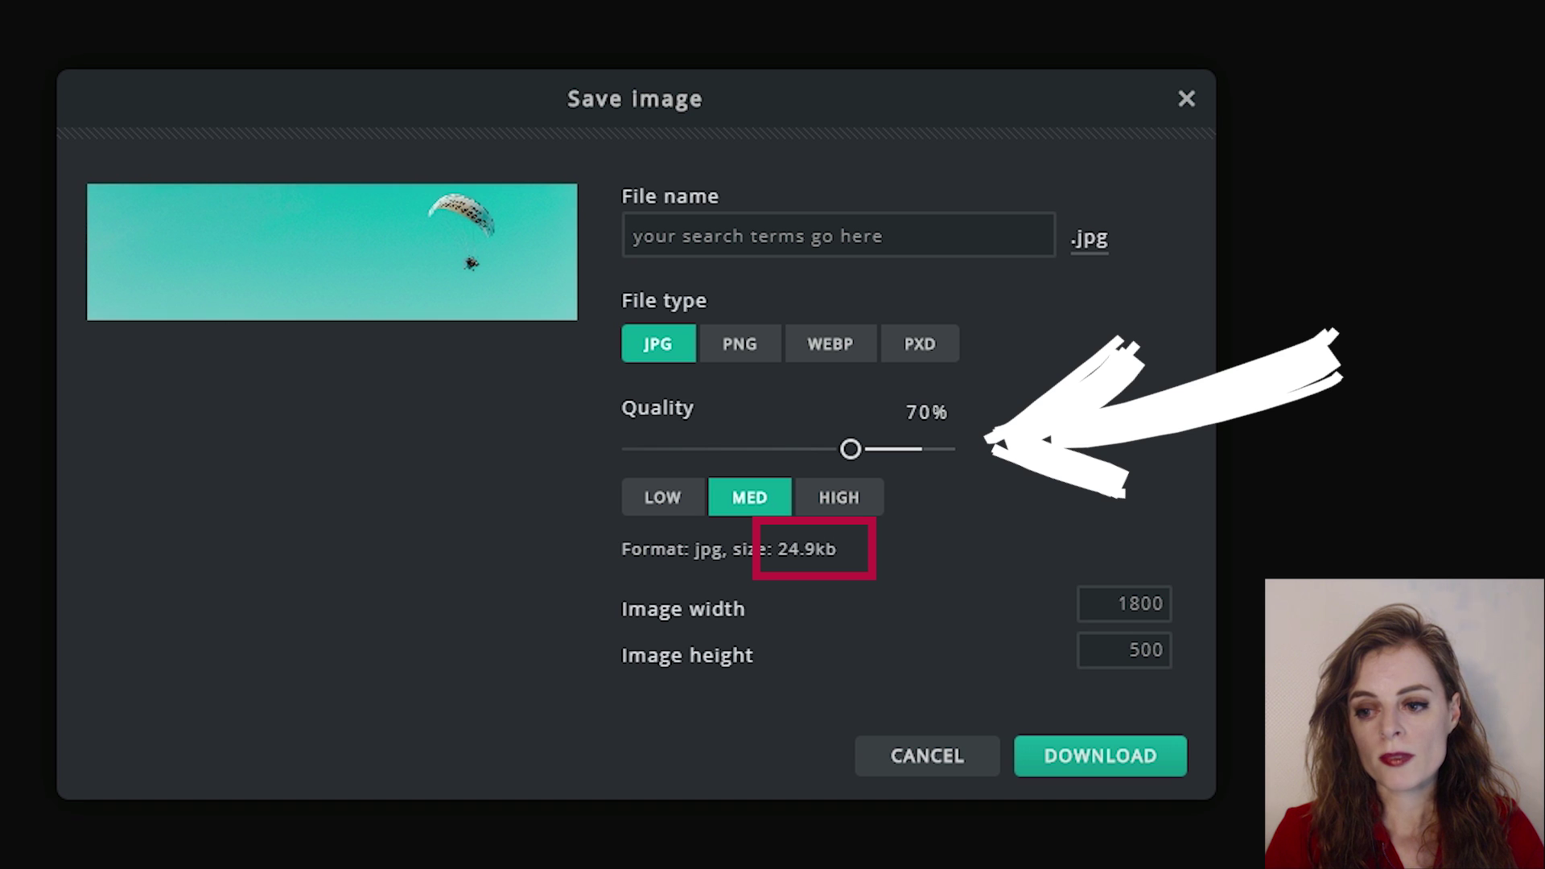
pyautogui.moveTo(778, 549); pyautogui.dragTo(816, 550)
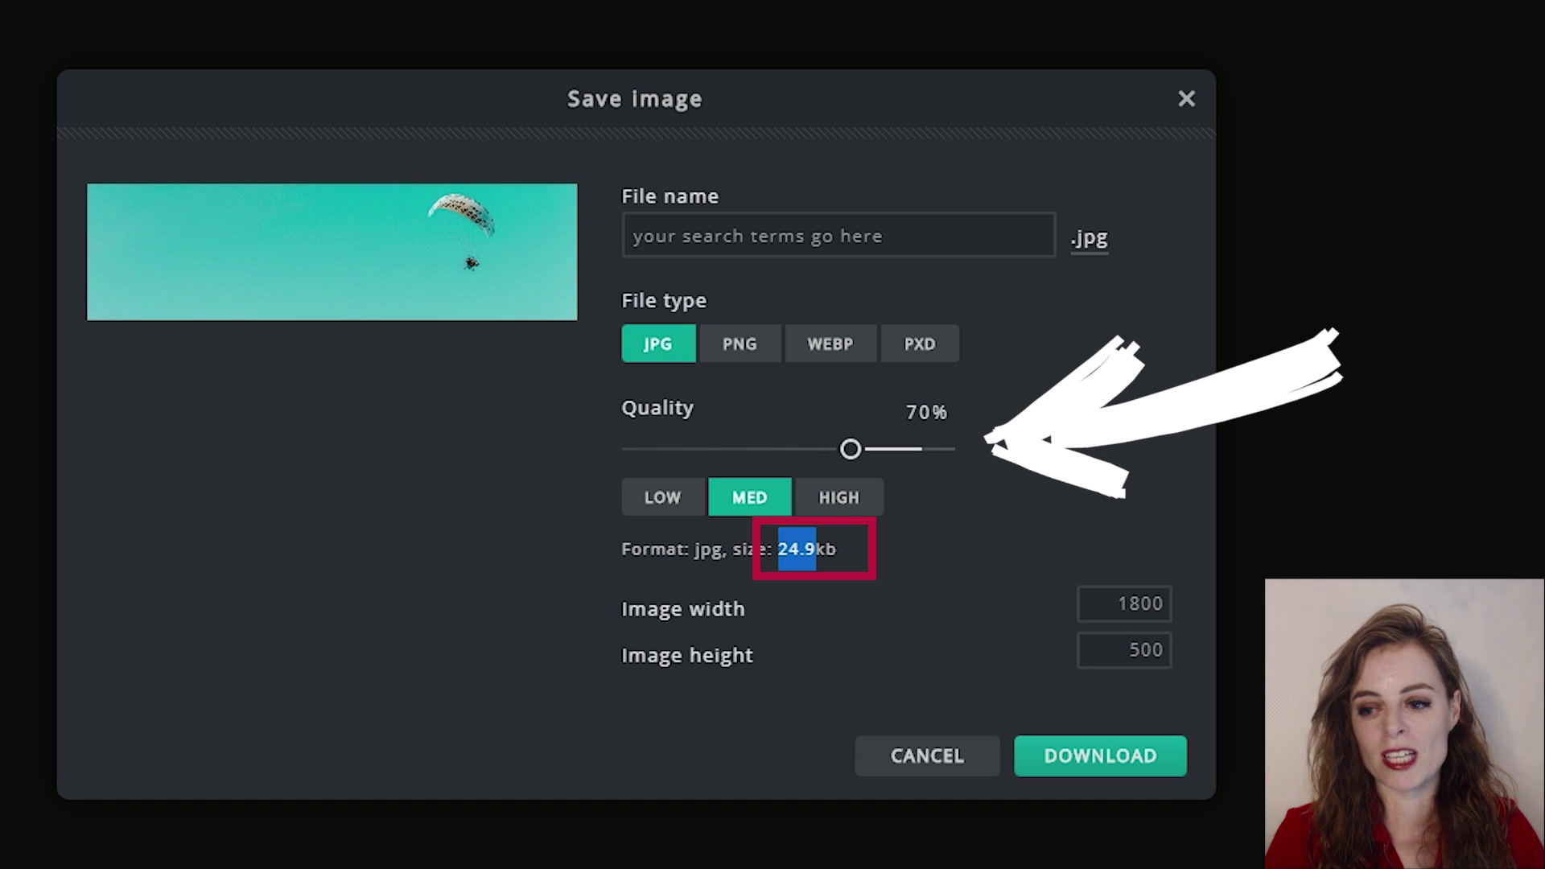
pyautogui.moveTo(851, 448); pyautogui.dragTo(945, 449)
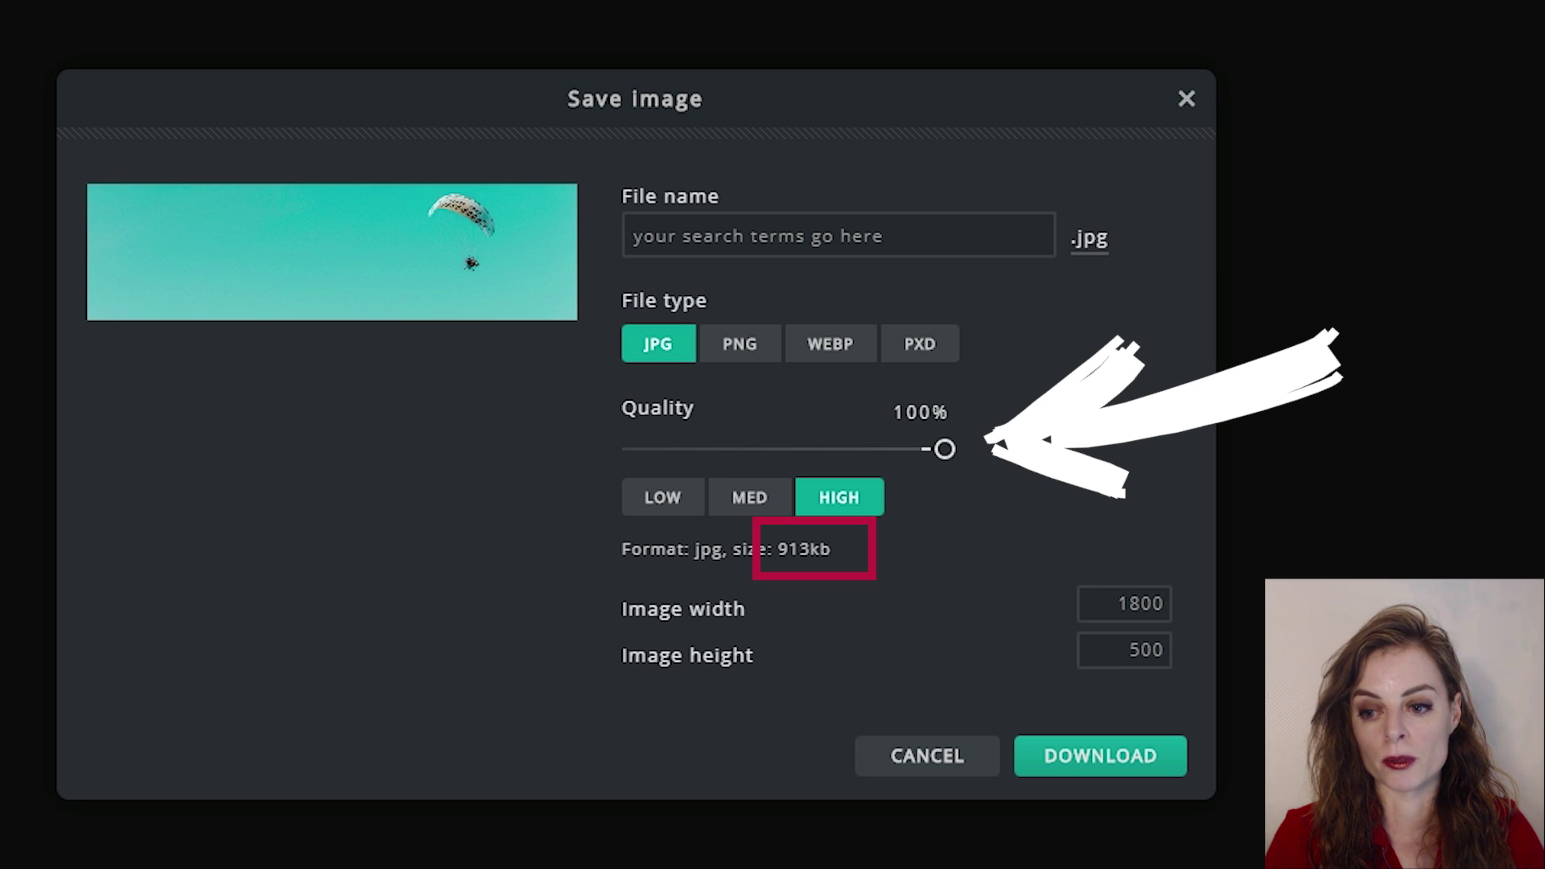
pyautogui.moveTo(944, 449); pyautogui.dragTo(759, 449)
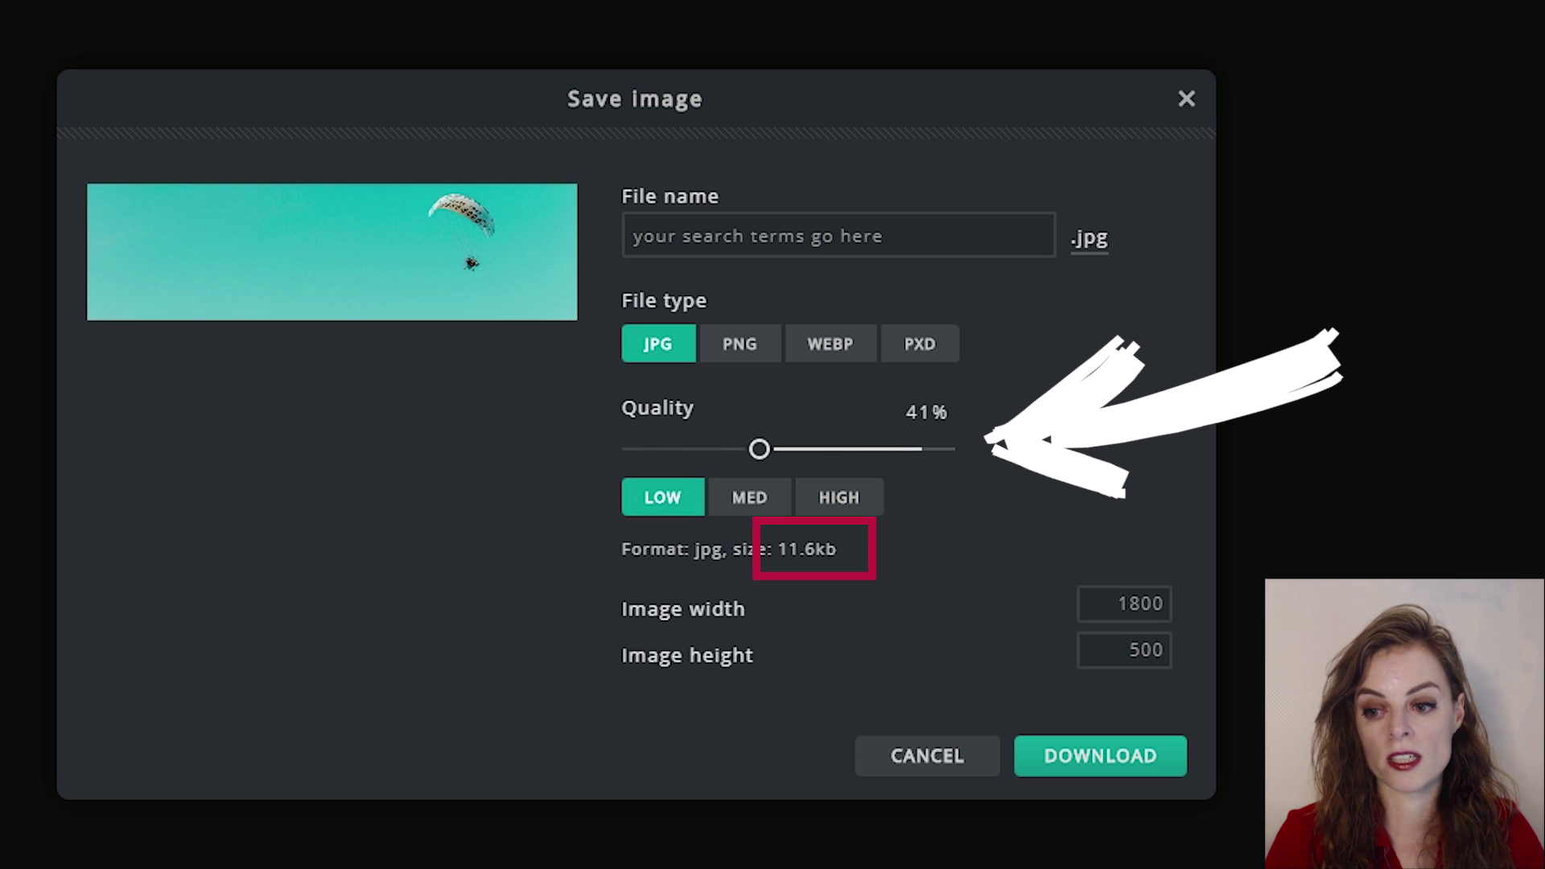
pyautogui.moveTo(759, 449); pyautogui.dragTo(856, 449)
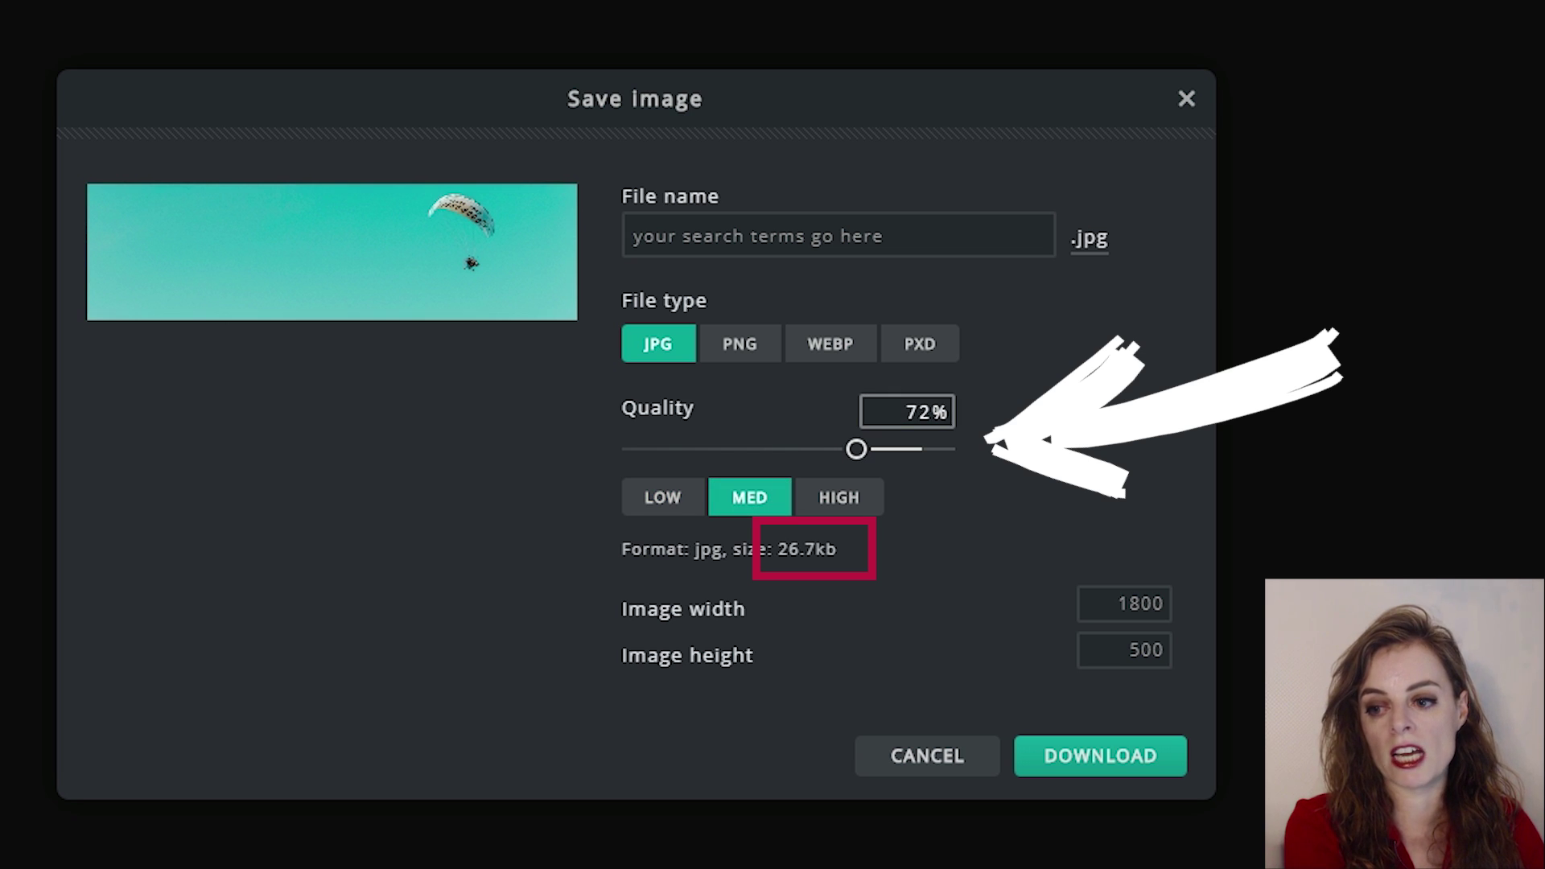
# Set the JPG quality to 80% and check the resulting file size
pyautogui.click(932, 412)
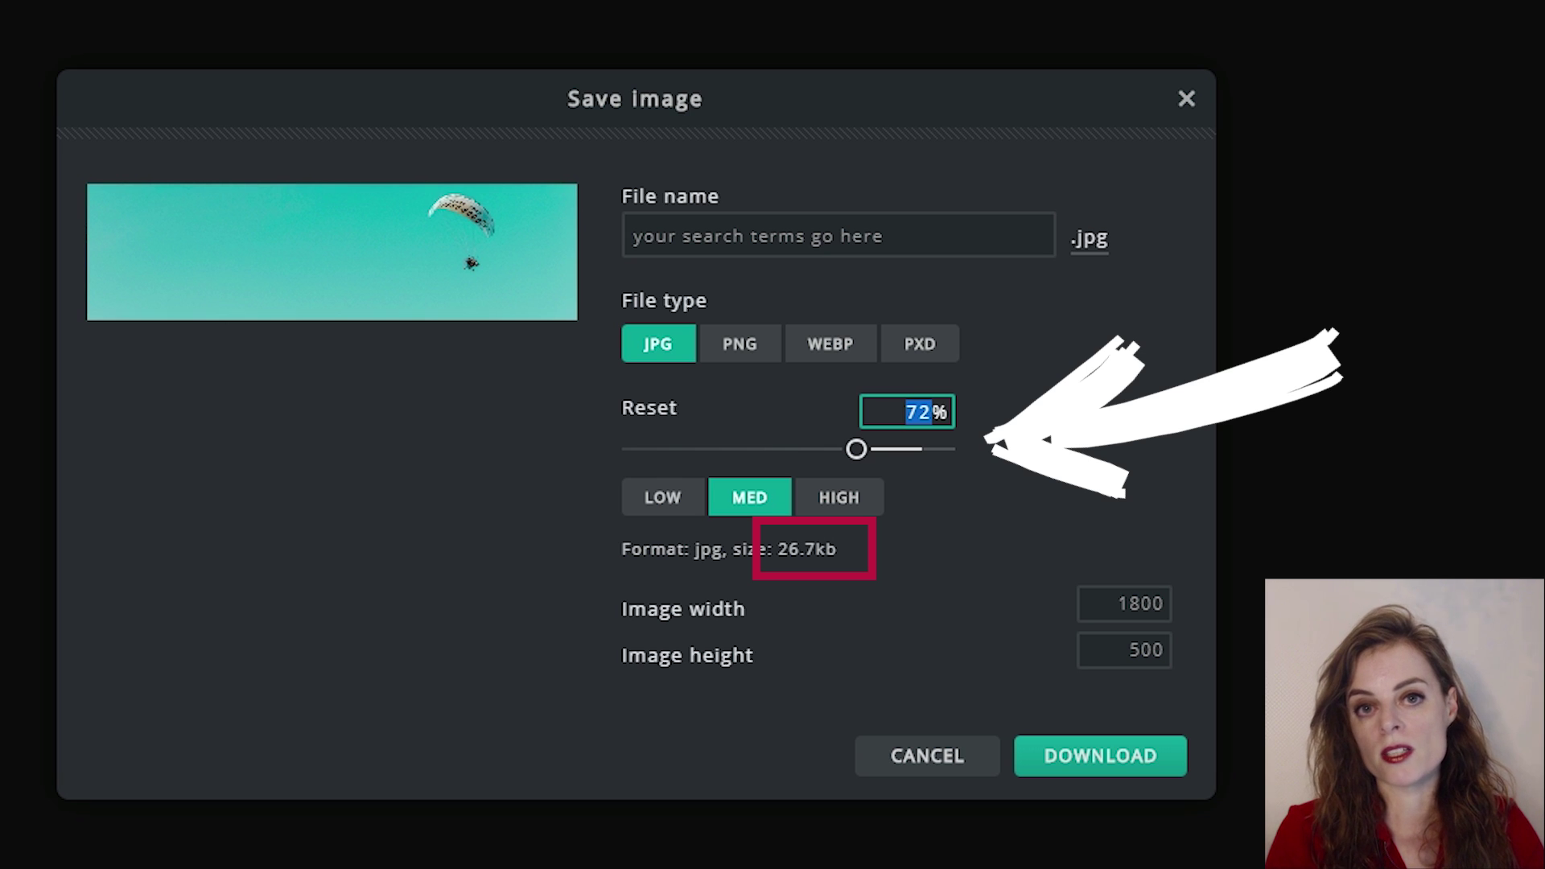
pyautogui.write('80')
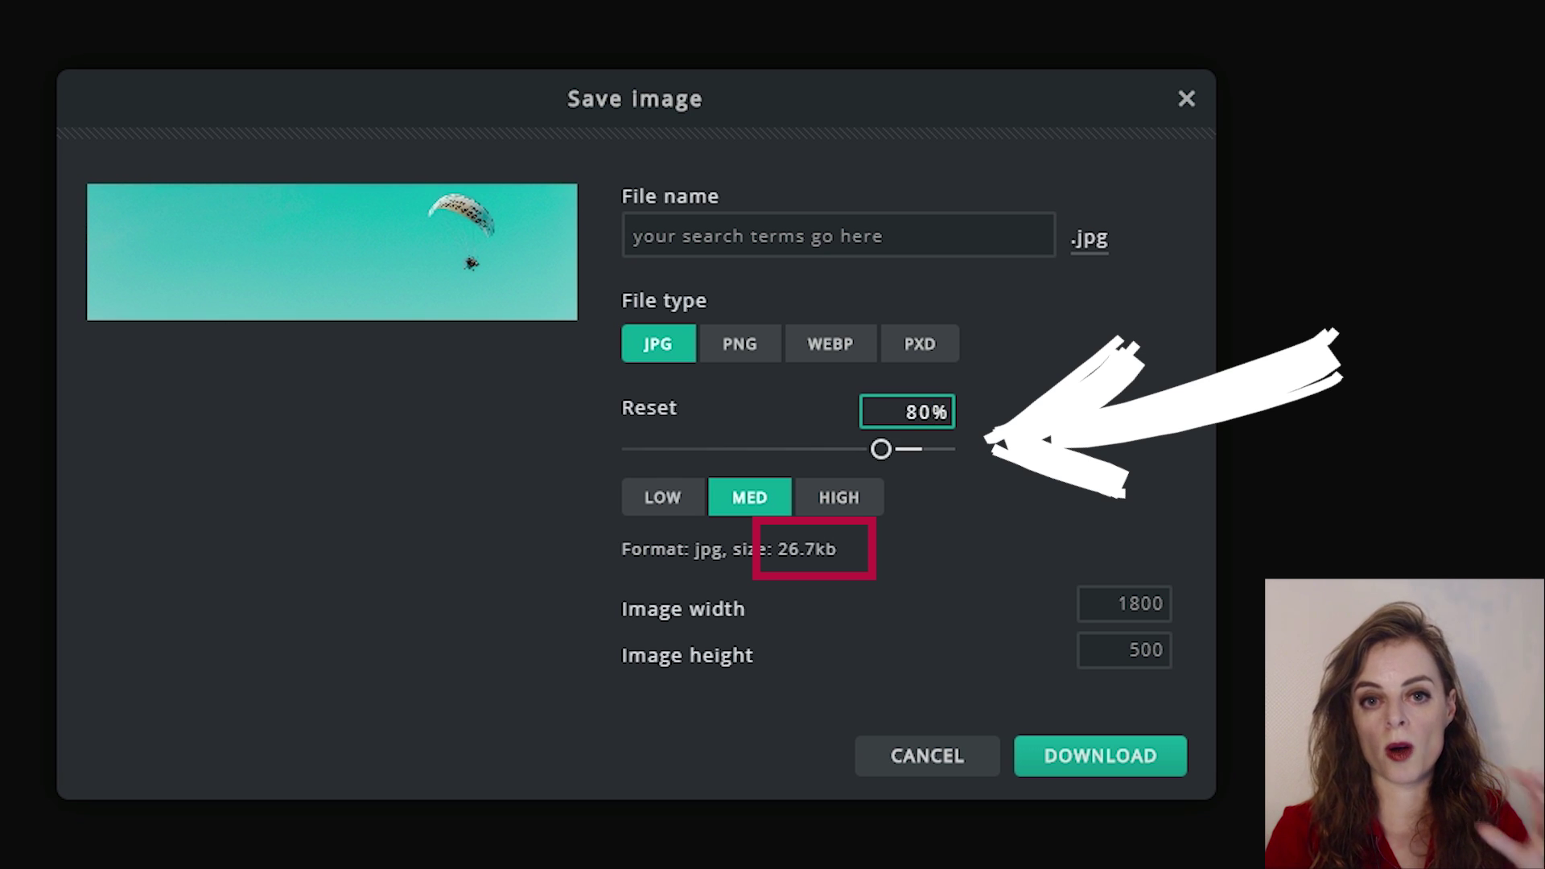
pyautogui.press('Return')
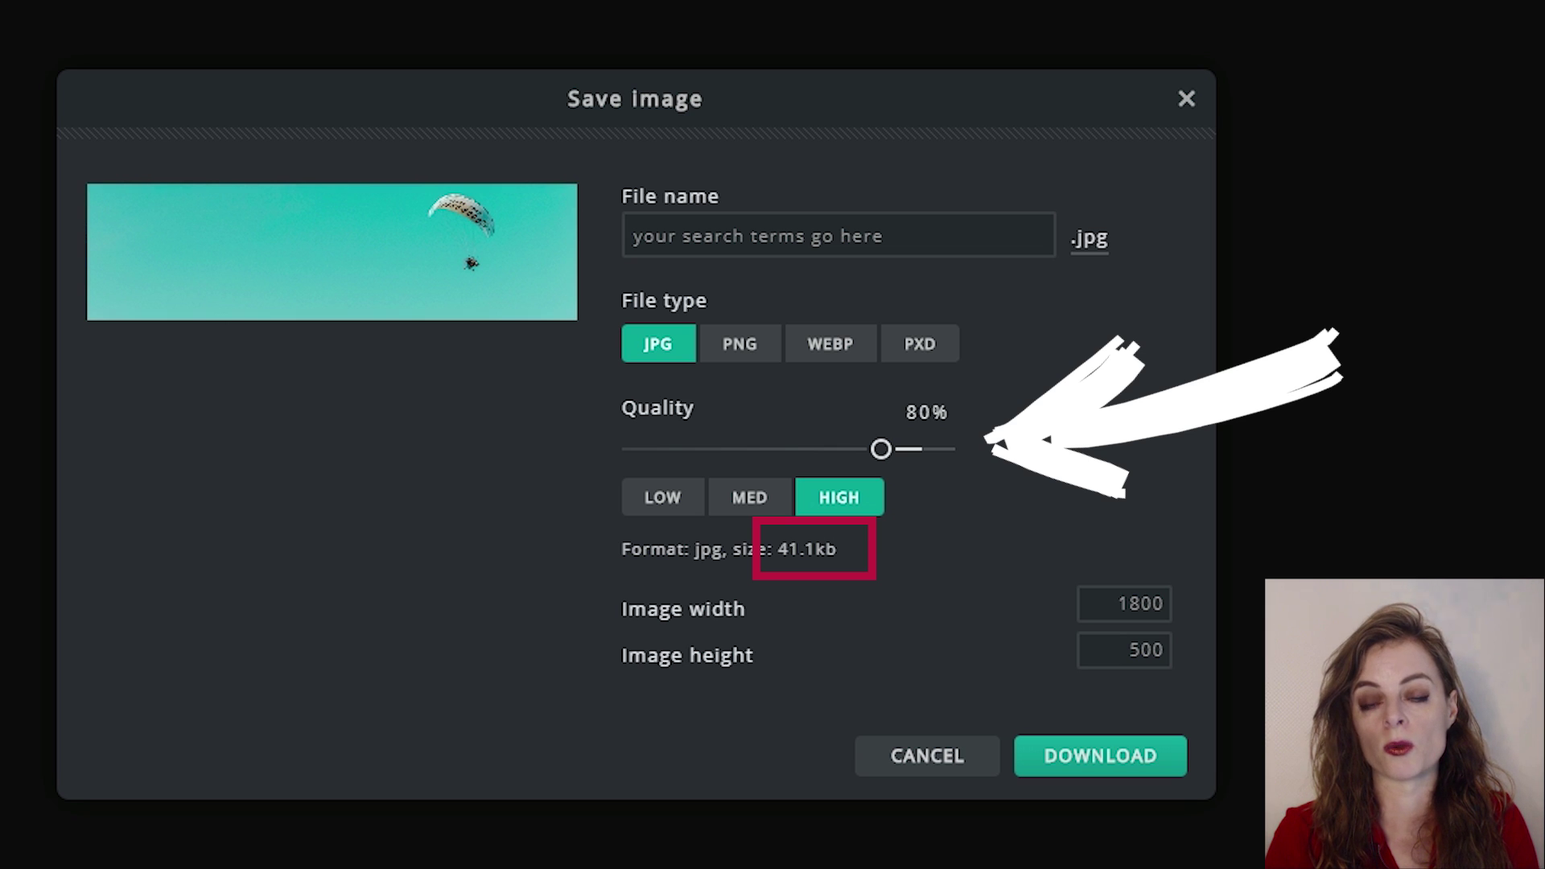
pyautogui.moveTo(773, 550); pyautogui.dragTo(800, 549)
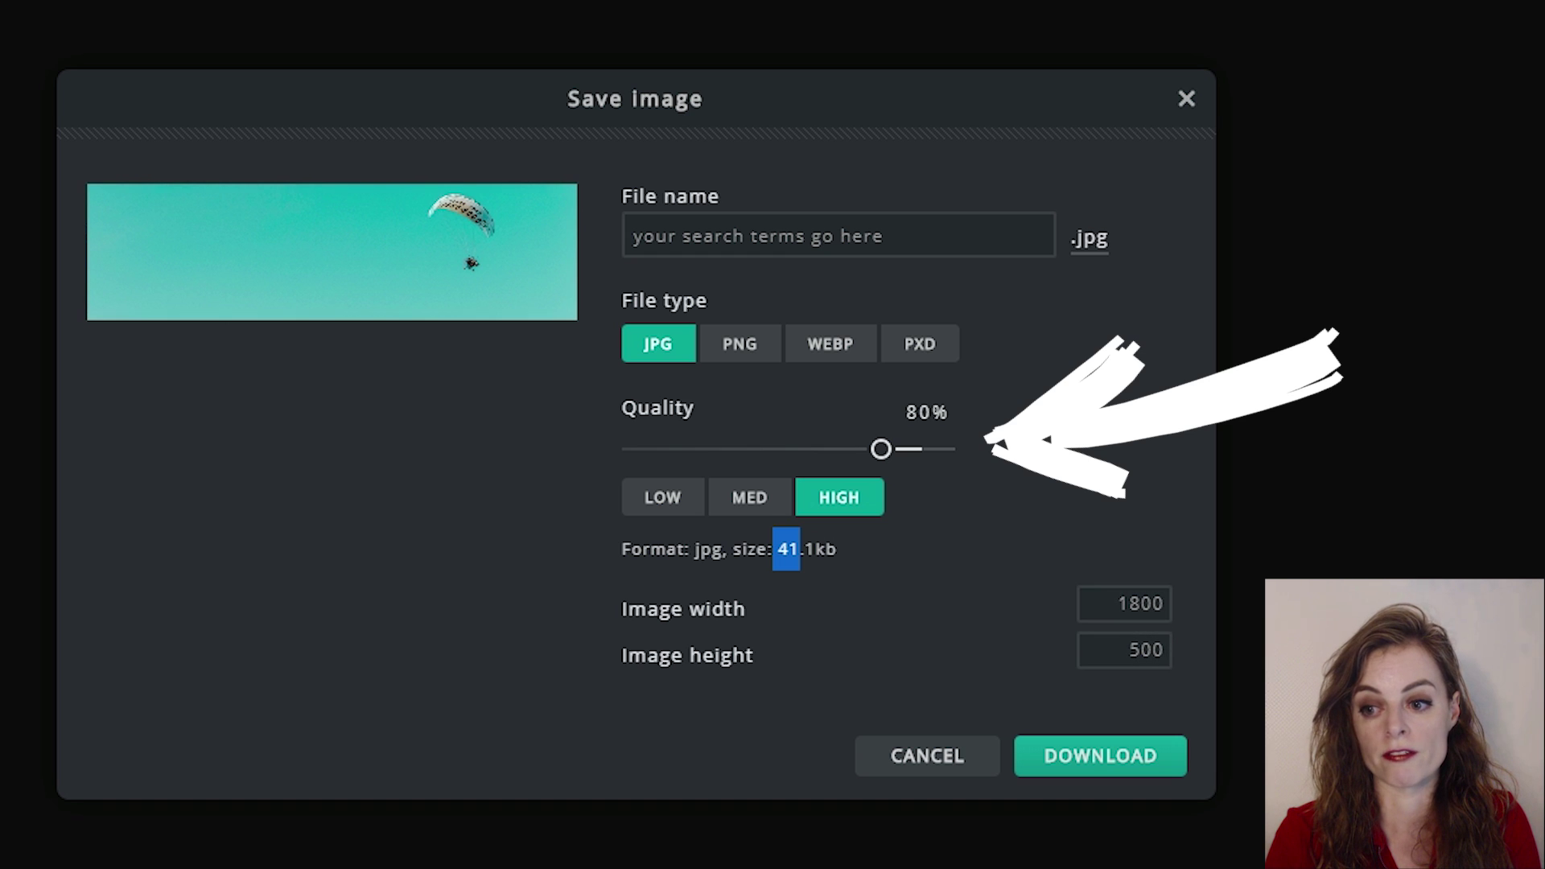
# Try 100% JPG quality to compare the file size, and return the quality to 80%
pyautogui.moveTo(881, 449); pyautogui.dragTo(946, 449)
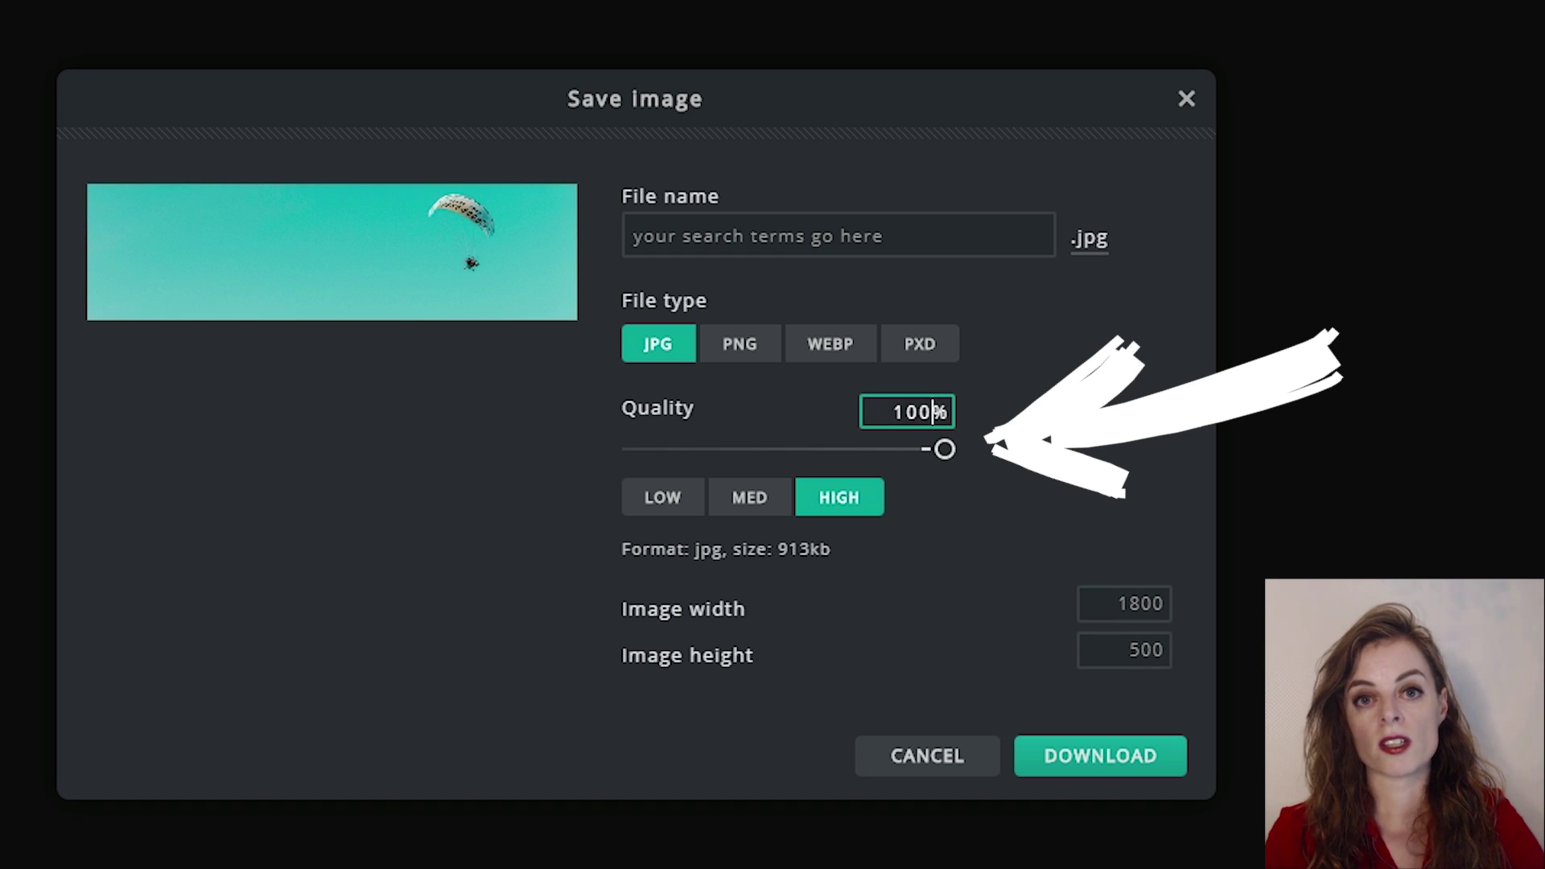
pyautogui.doubleClick(931, 412)
pyautogui.write('80')
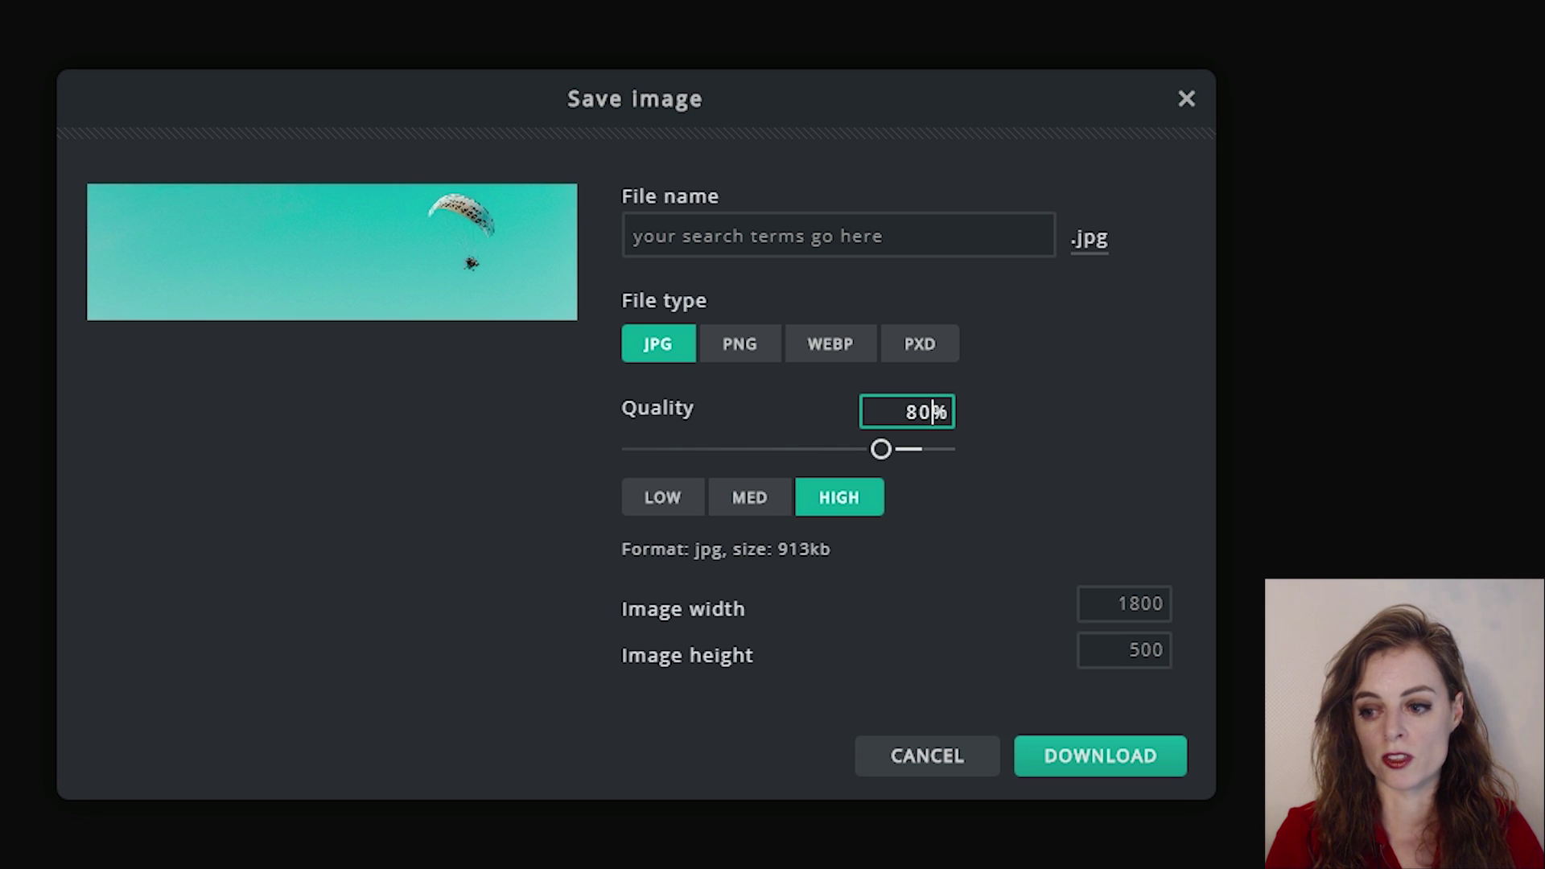
pyautogui.click(770, 236)
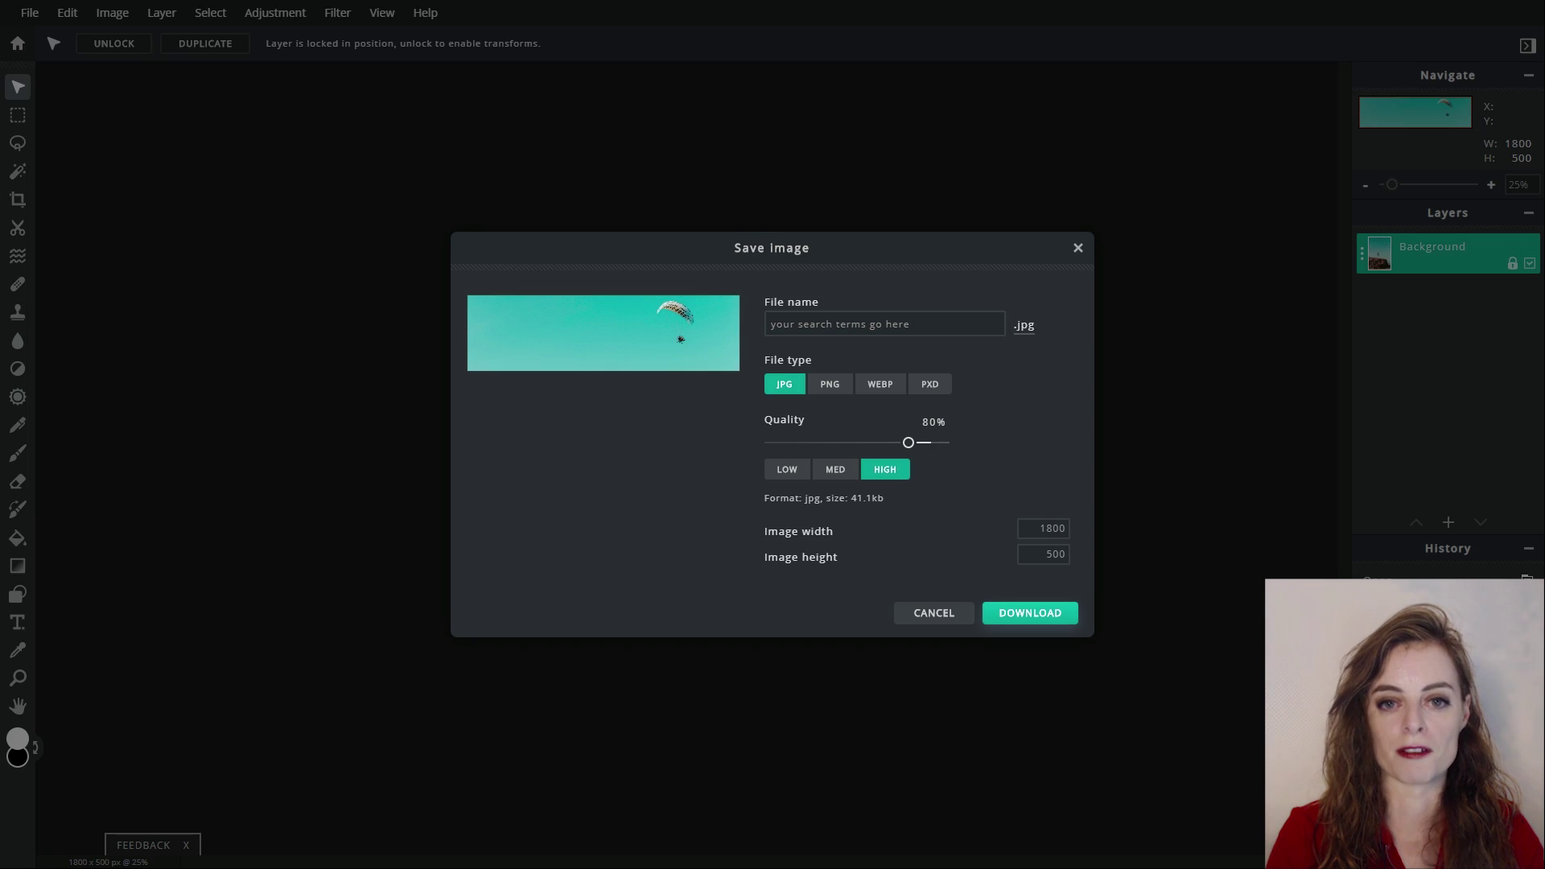
# Download the JPG into the proposed folder under its entered name and close the image
pyautogui.click(1100, 755)
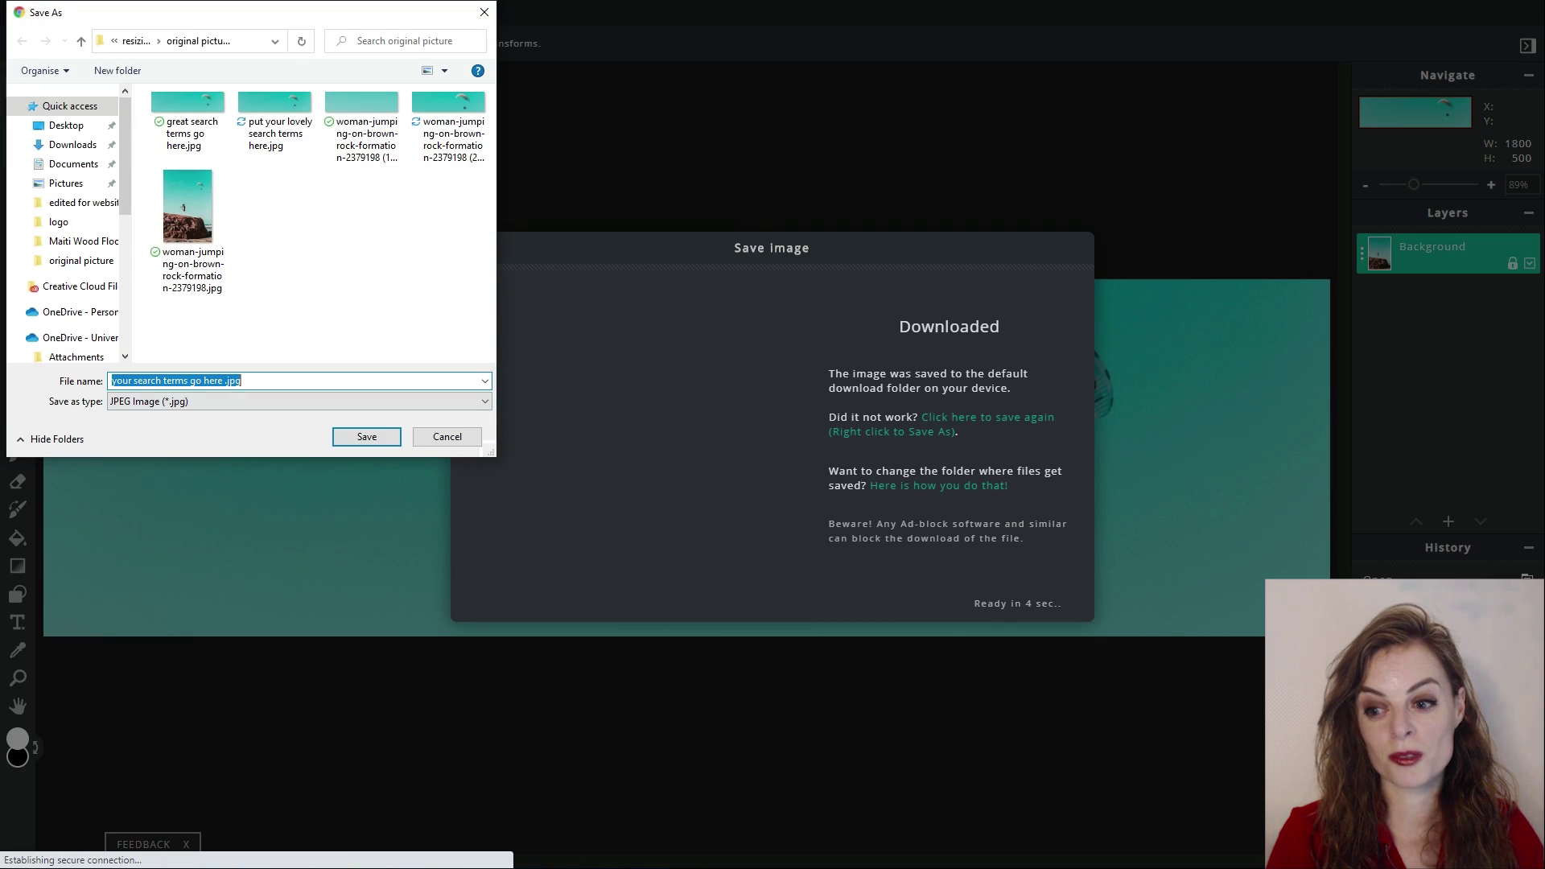
pyautogui.press('Return')
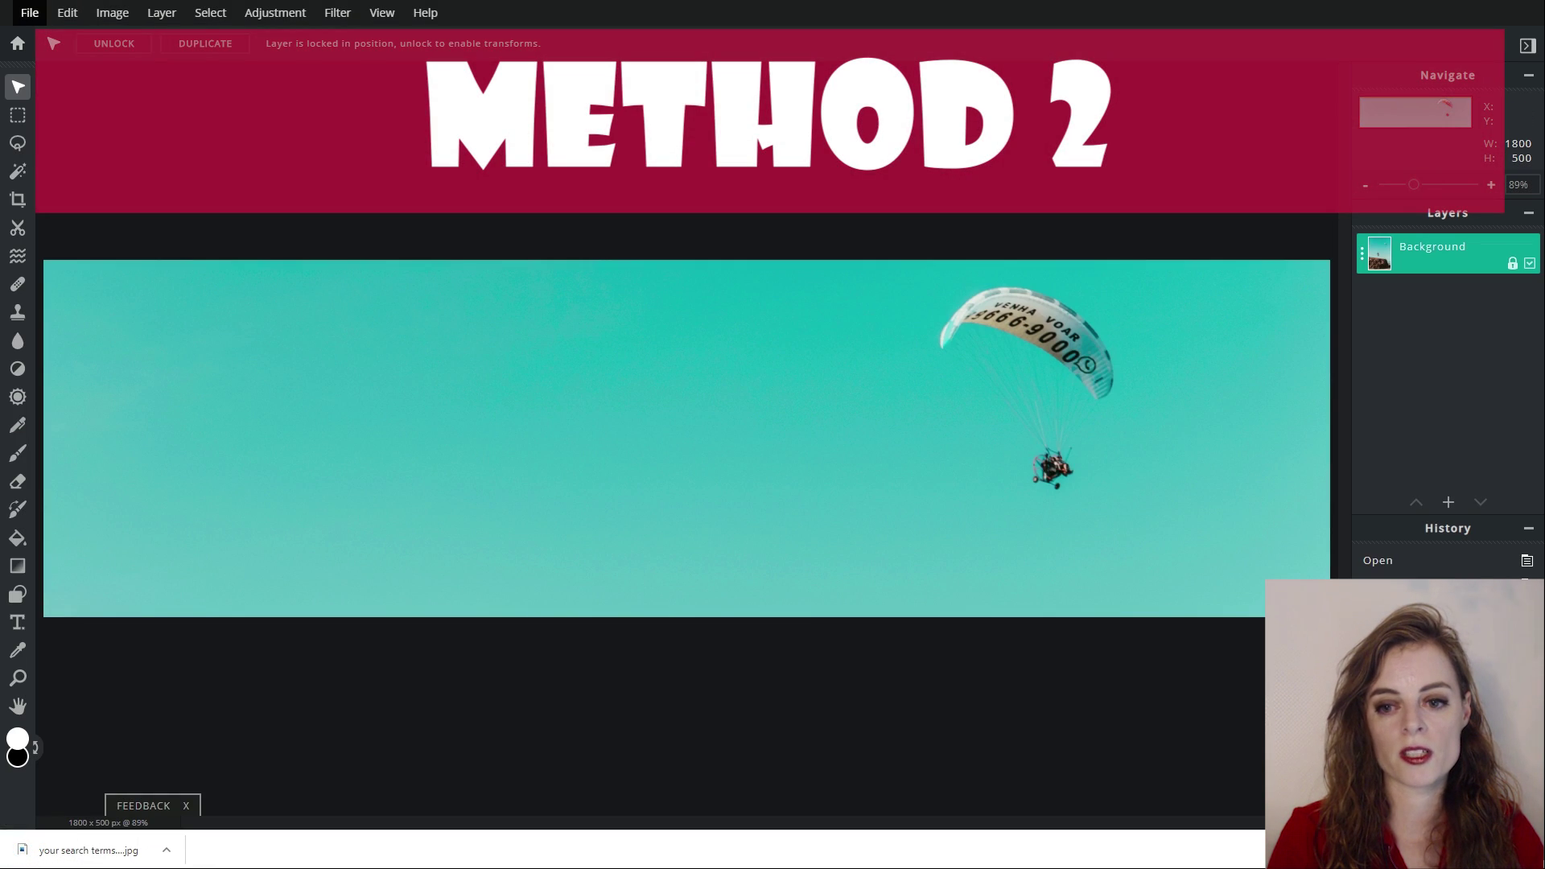
pyautogui.click(30, 13)
pyautogui.click(36, 200)
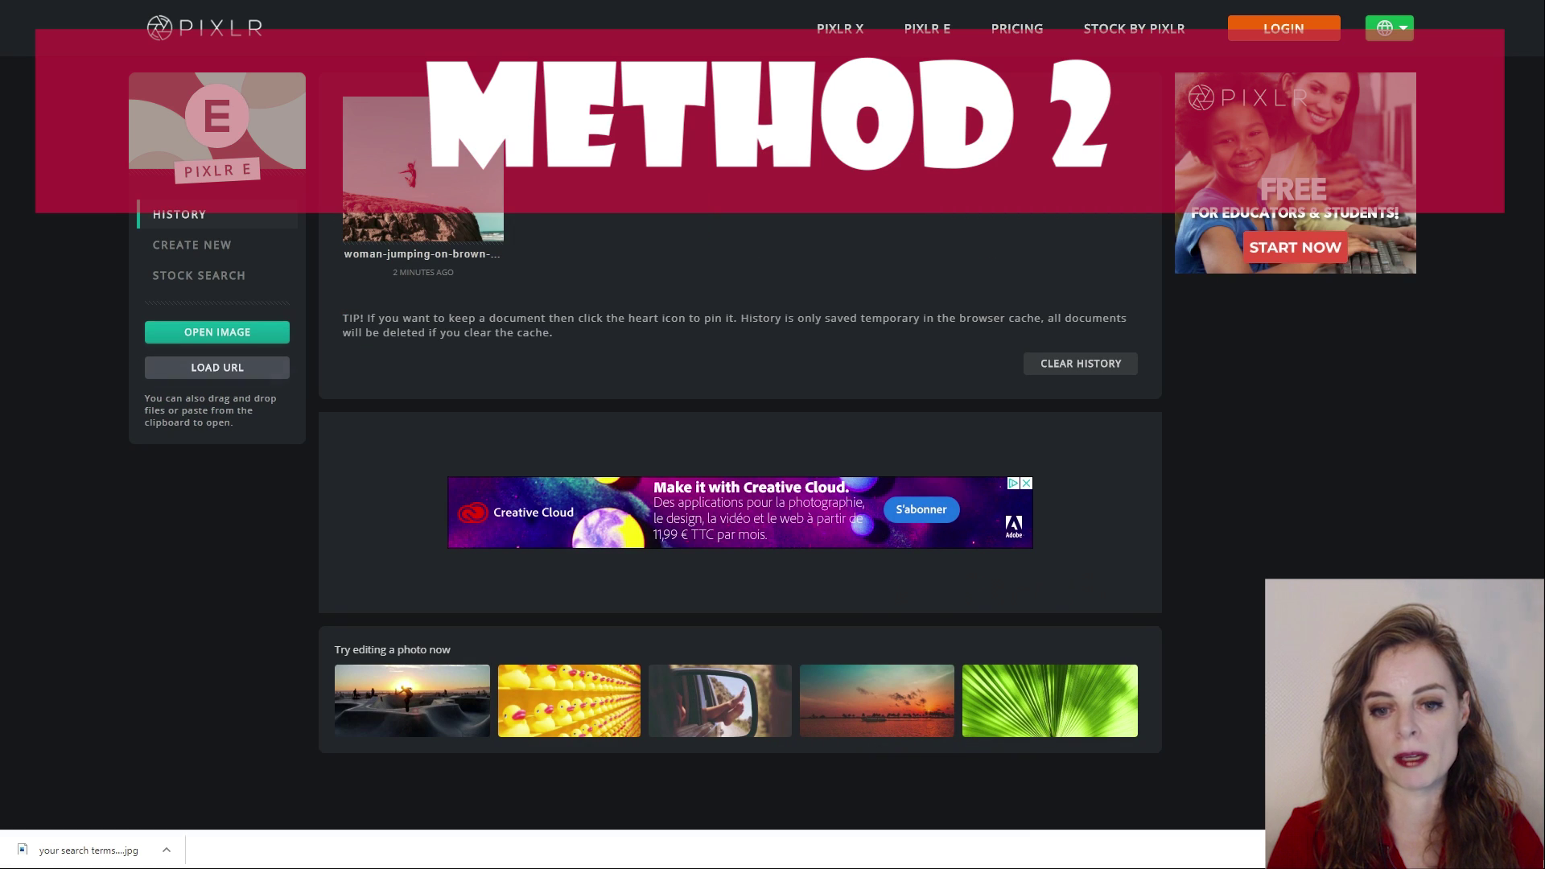
# Open the original photo of the jumping woman, pre-resized to Ultra HD (max 3840 px)
pyautogui.click(217, 331)
pyautogui.click(183, 205)
pyautogui.click(366, 436)
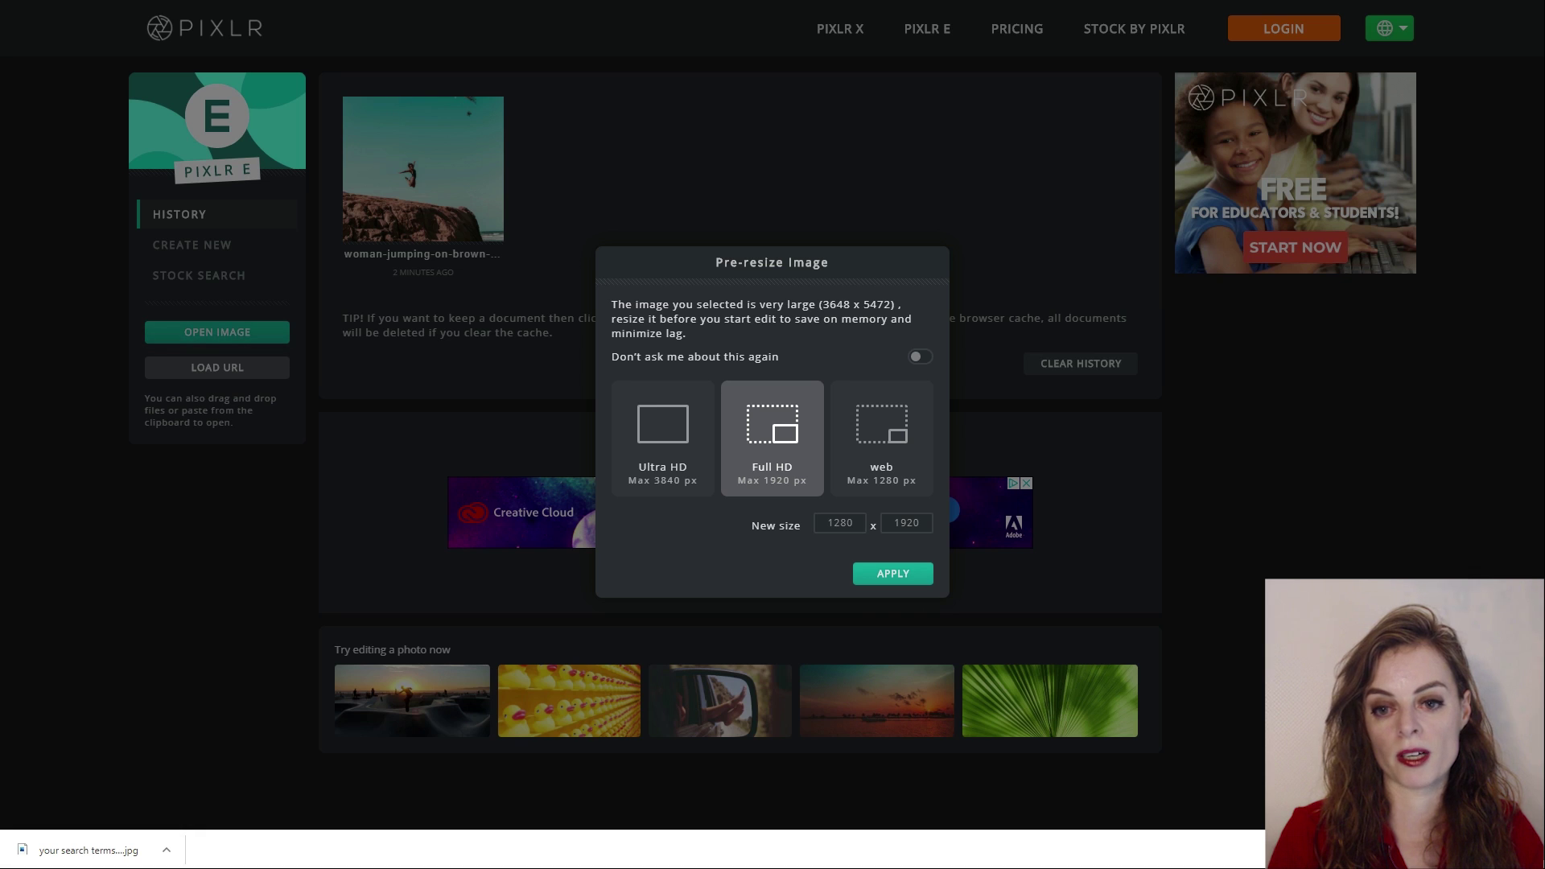
pyautogui.click(663, 439)
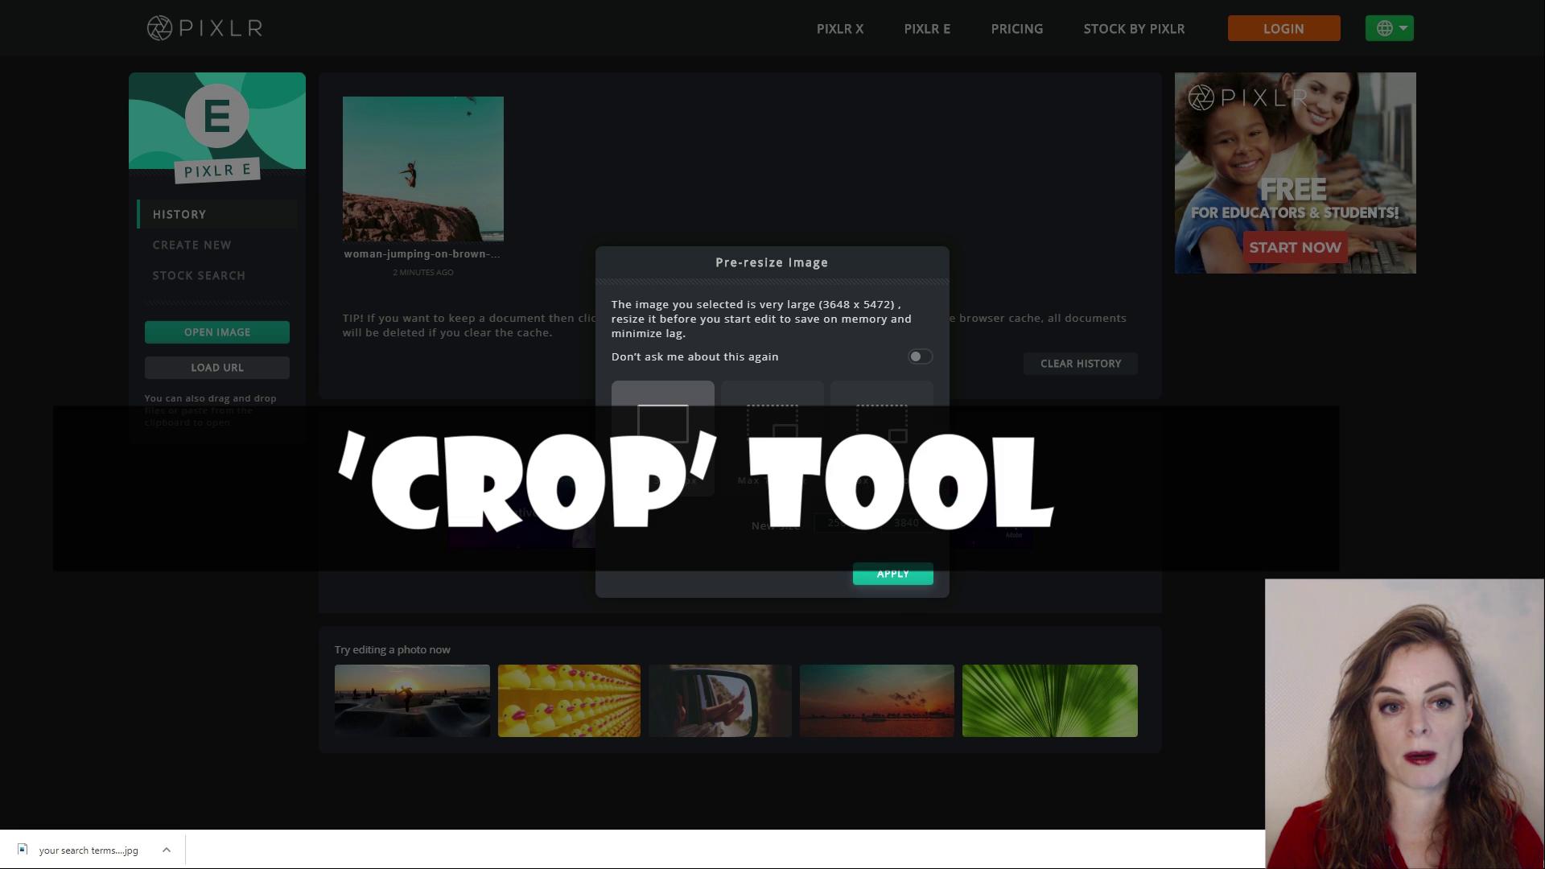
pyautogui.click(893, 574)
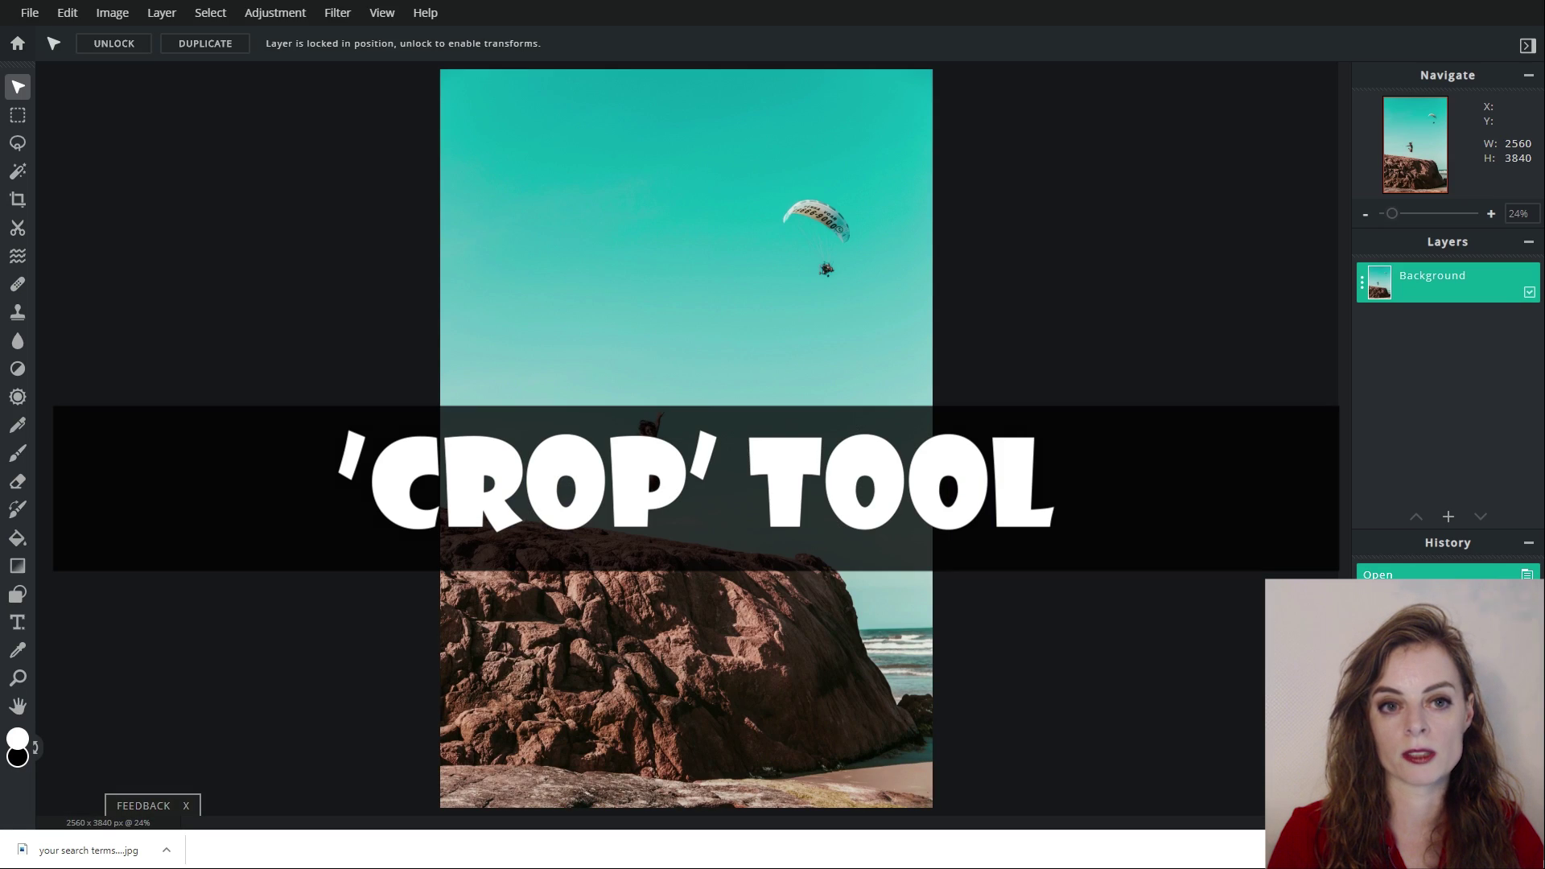
# Crop the photo at a fixed 1800:500 ratio, framing the jumping woman with a bit of the rock below her
pyautogui.click(18, 199)
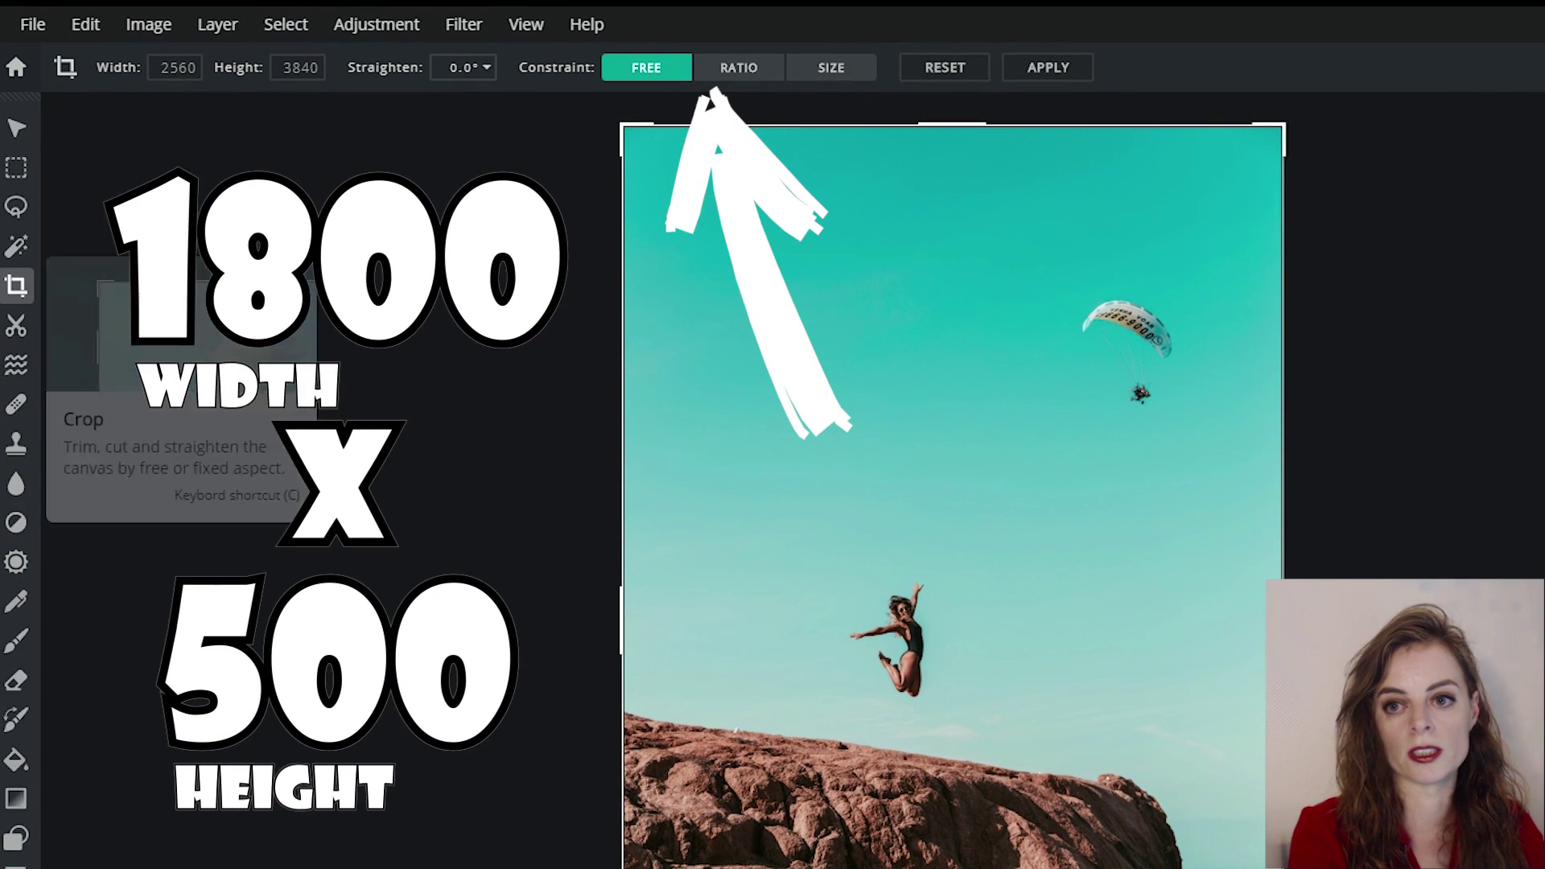
pyautogui.click(739, 68)
pyautogui.click(951, 67)
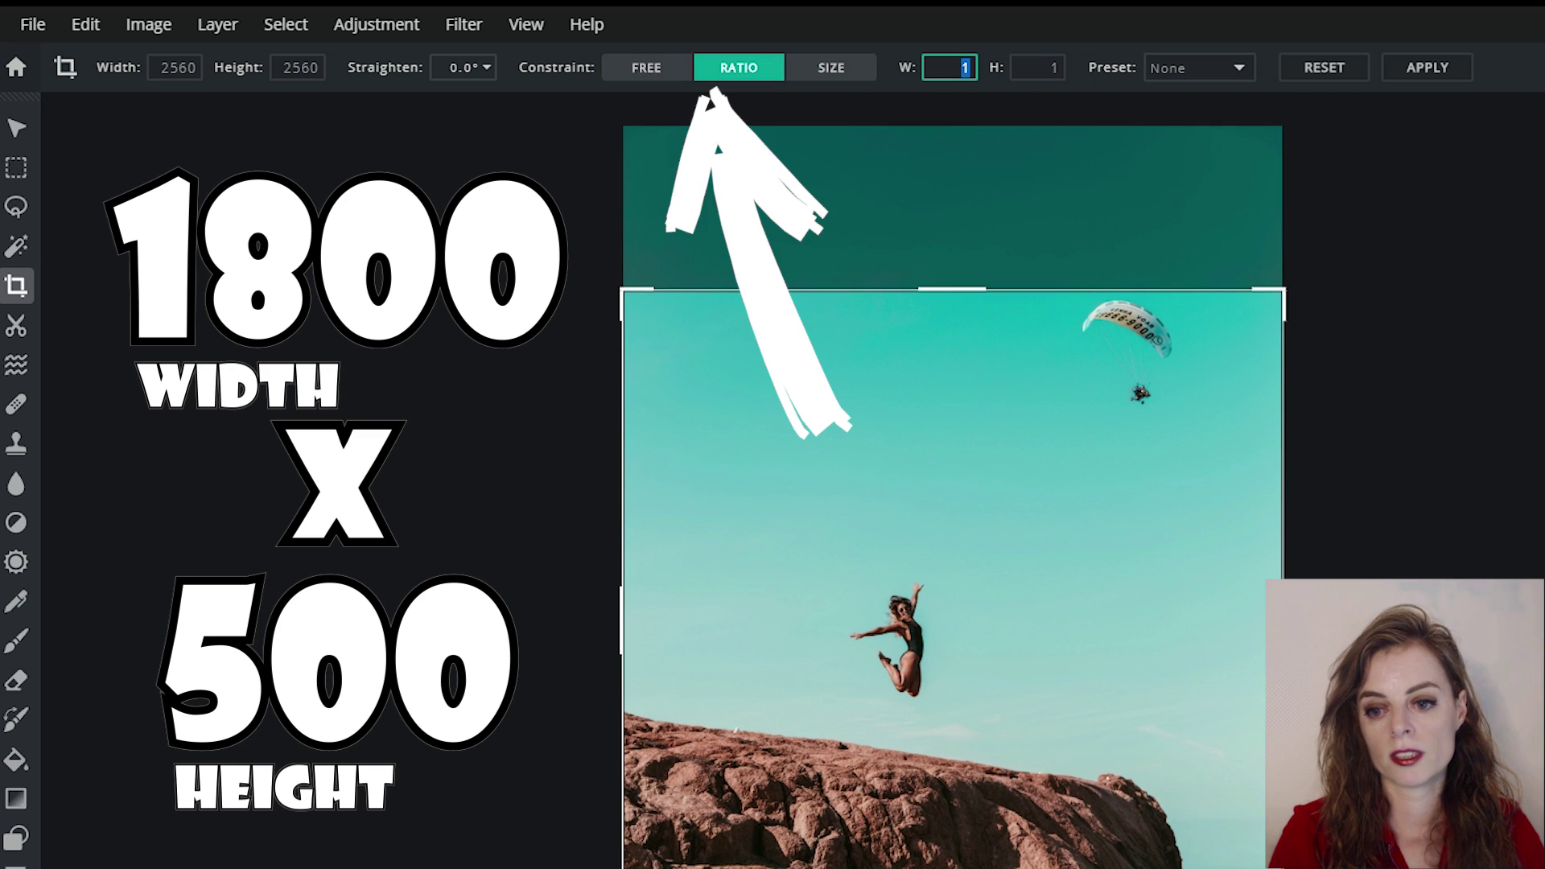
pyautogui.write('1800')
pyautogui.press('Tab')
pyautogui.write('500')
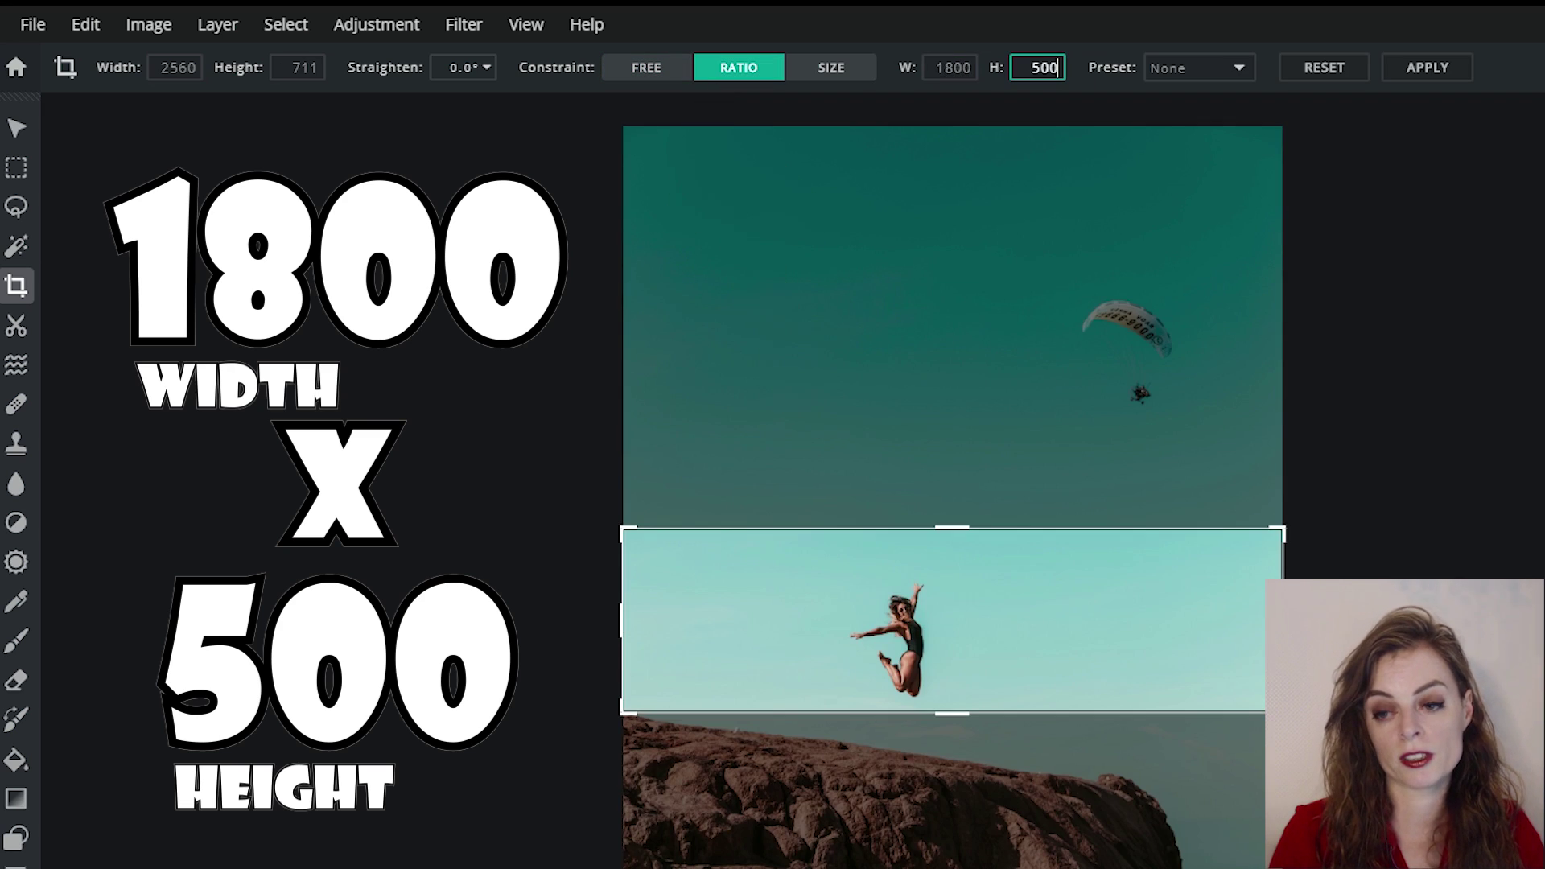
pyautogui.moveTo(952, 621); pyautogui.dragTo(941, 659)
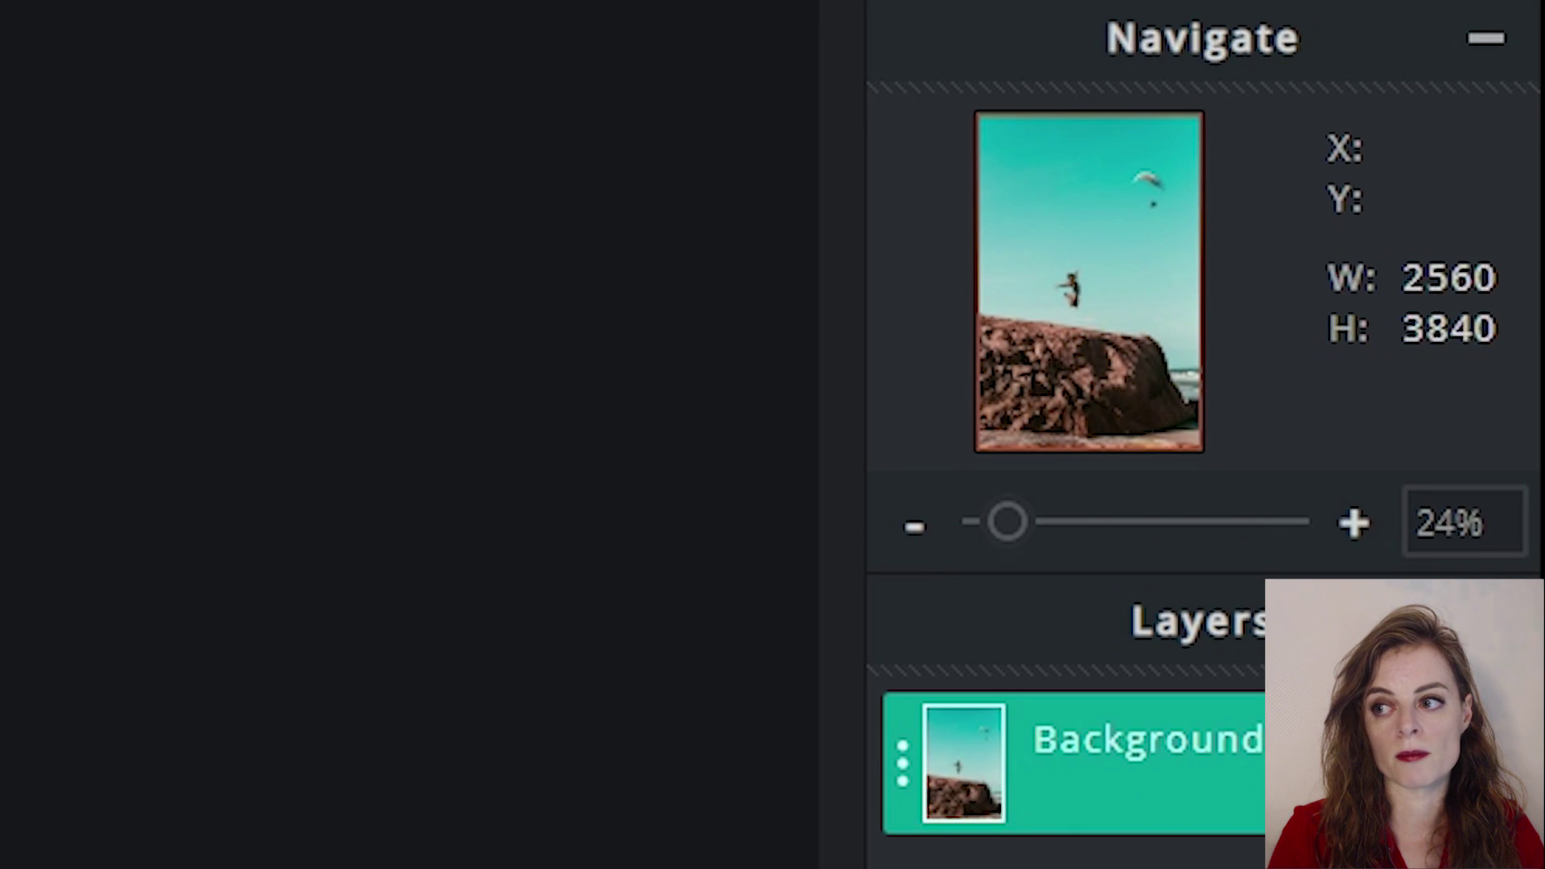
pyautogui.press('Return')
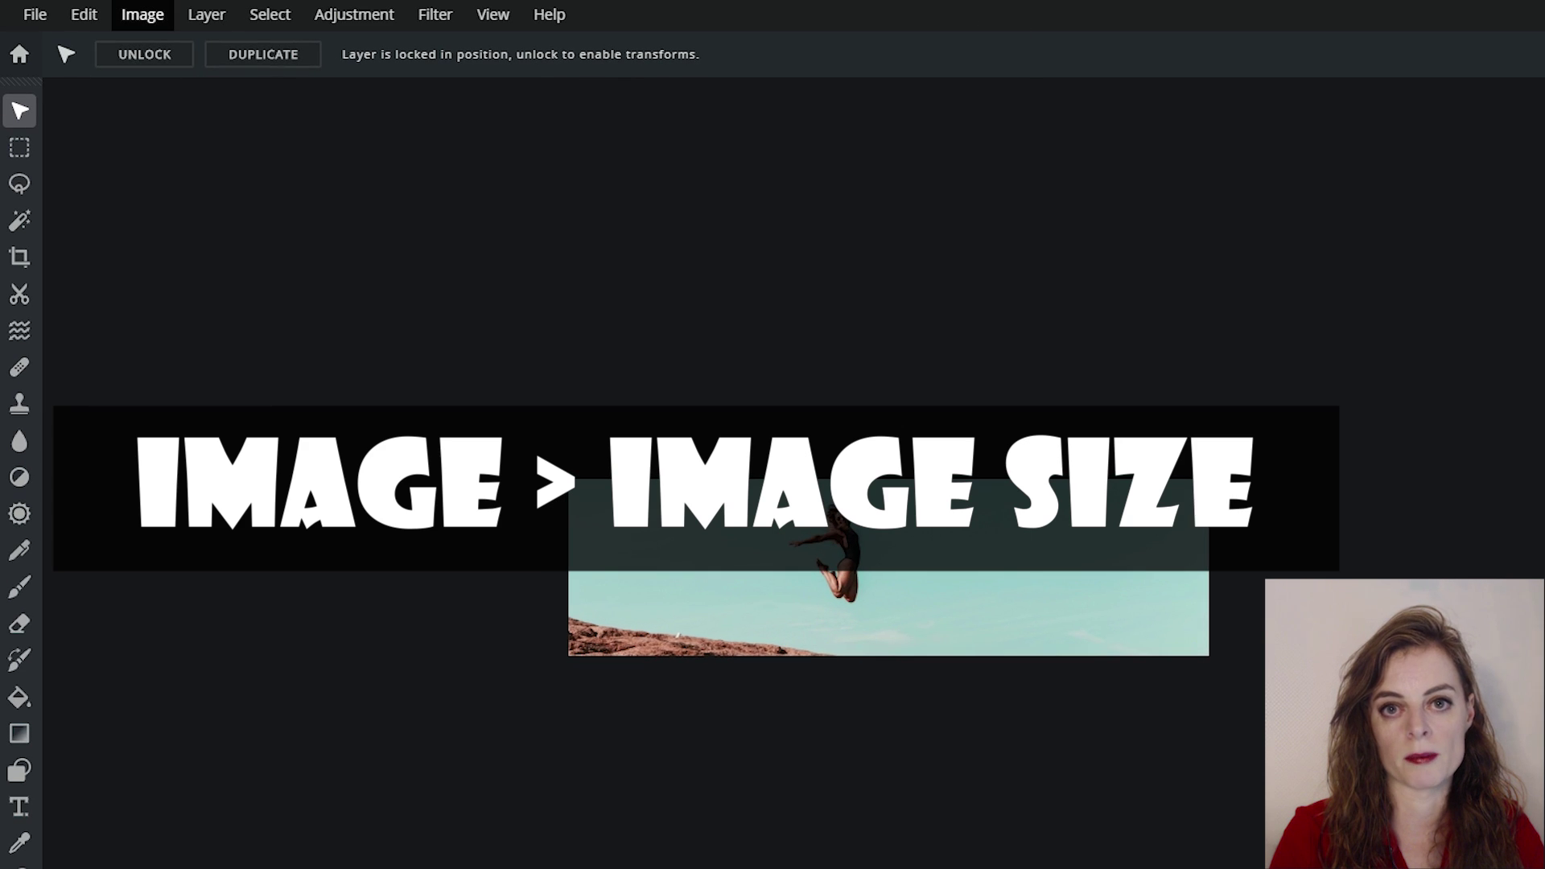
# Resize the cropped image to 1800 px wide with its proportions constrained
pyautogui.click(142, 15)
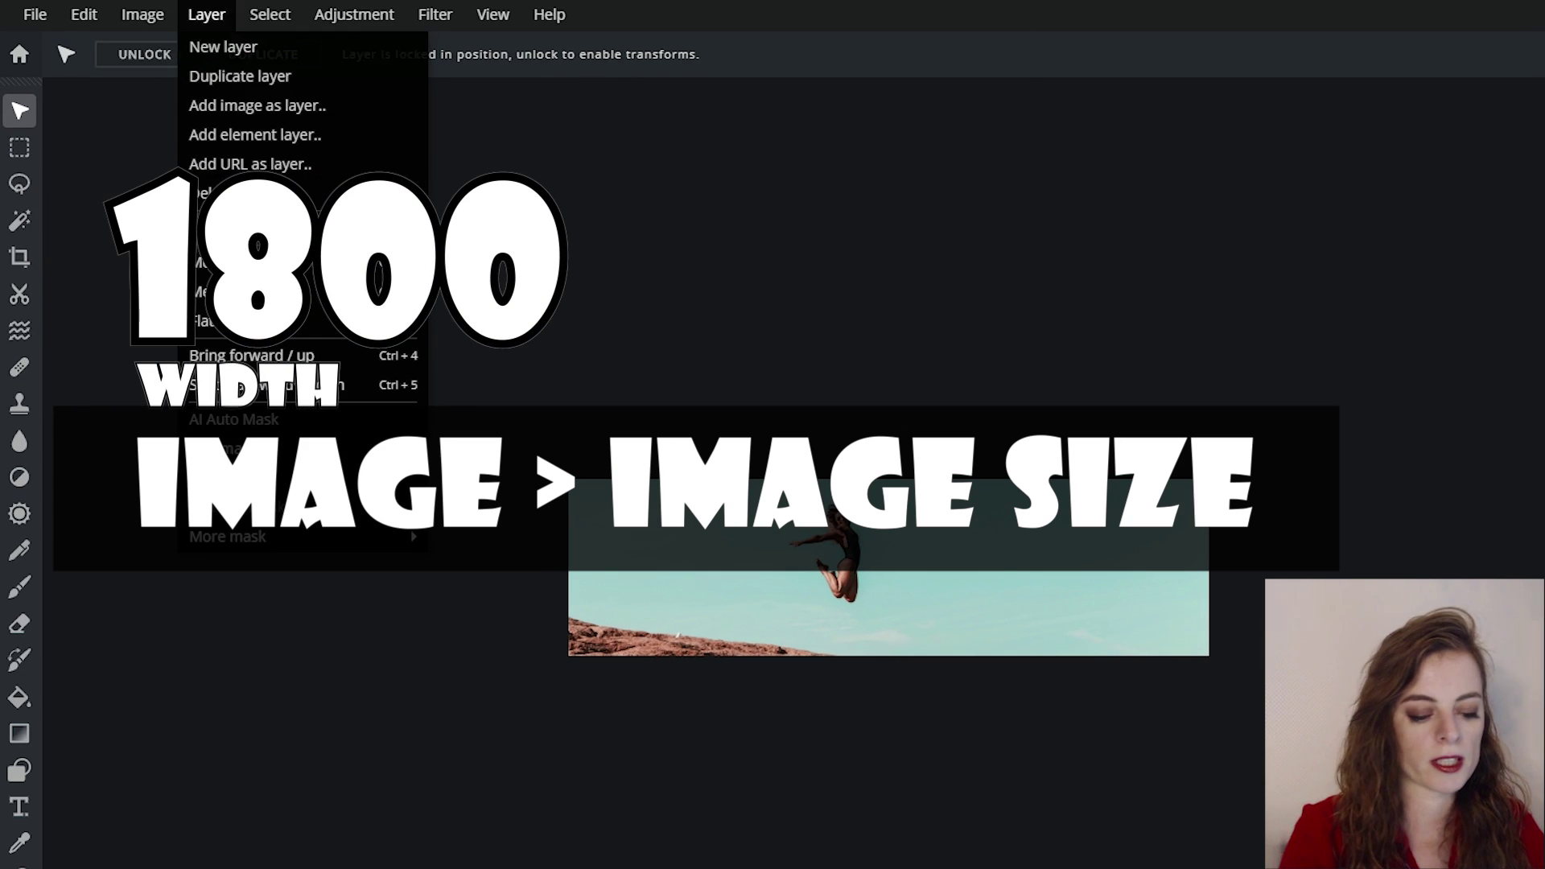
pyautogui.click(161, 46)
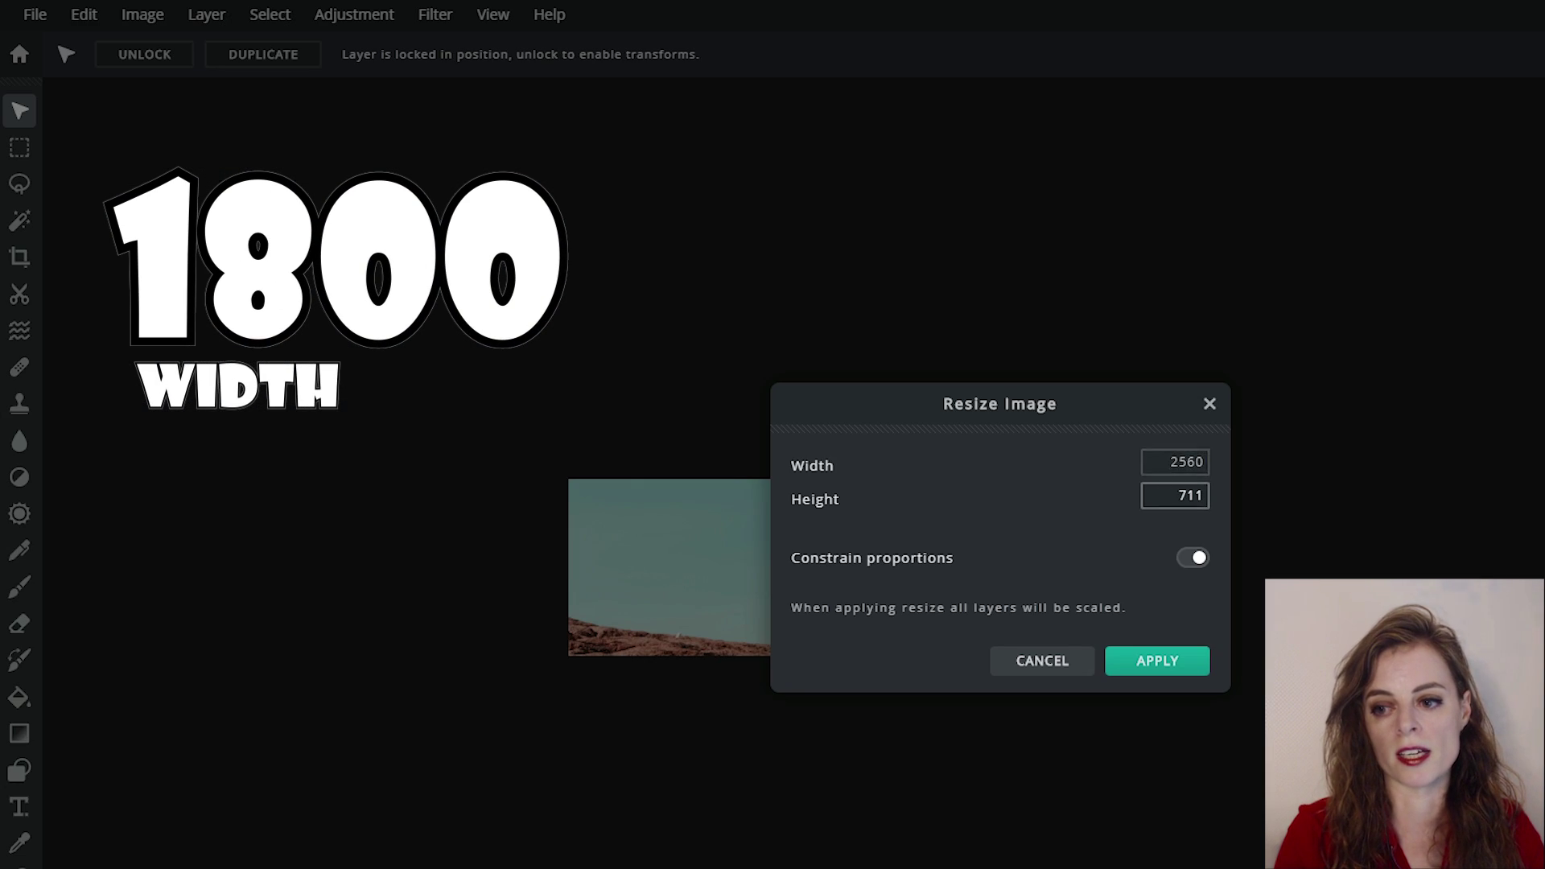
pyautogui.hotkey('ctrl', 'a')
pyautogui.write('1800')
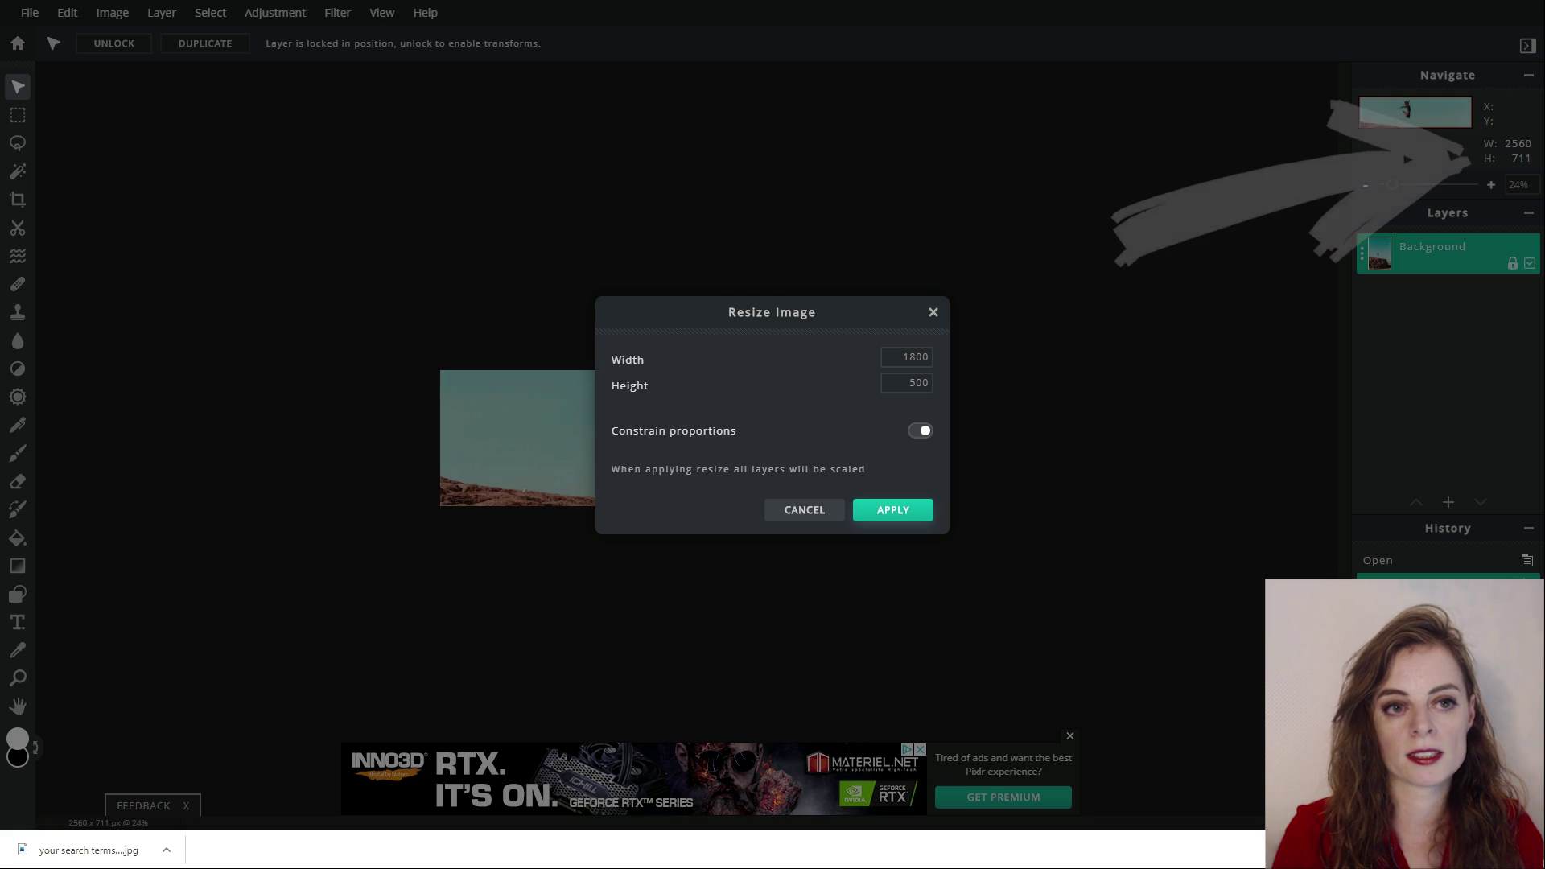
pyautogui.click(893, 510)
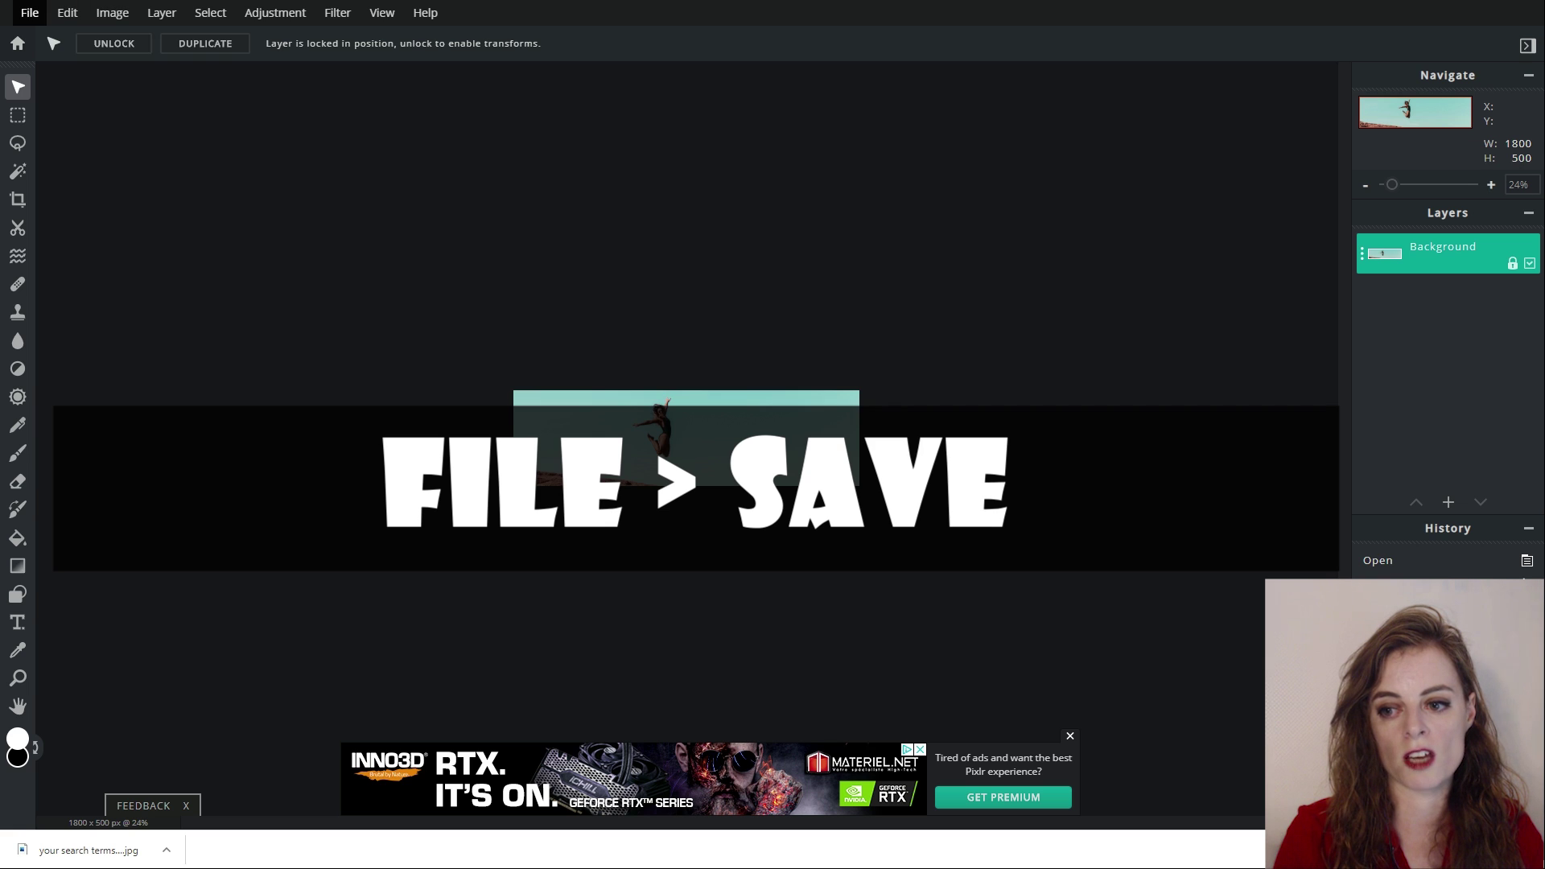
# Download the banner as a JPG at 80% quality under its proposed file name
pyautogui.click(30, 13)
pyautogui.click(36, 153)
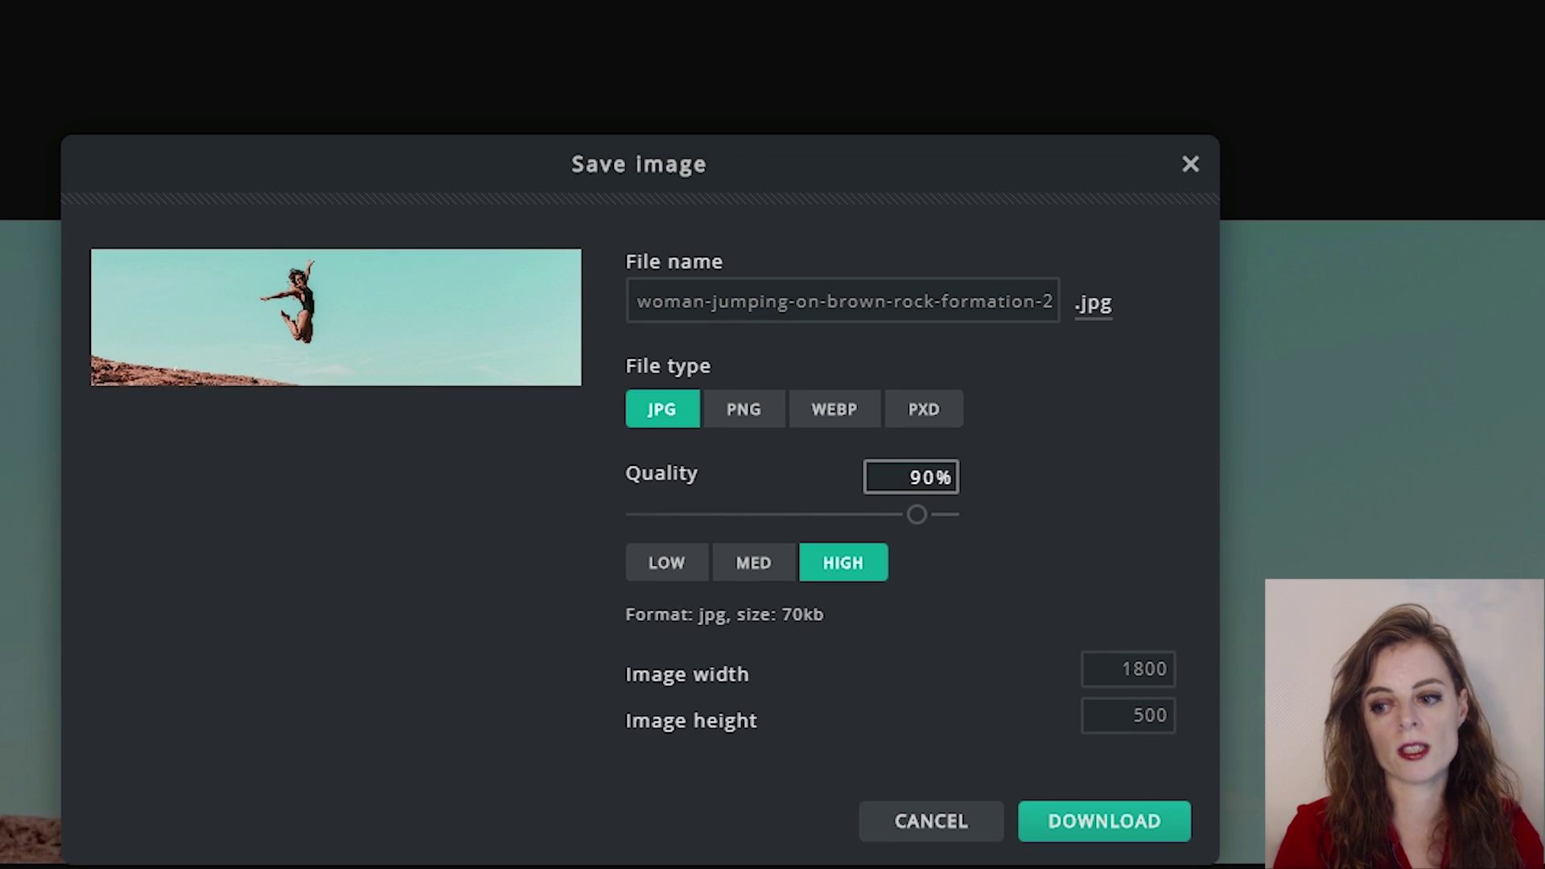
pyautogui.doubleClick(922, 477)
pyautogui.write('80')
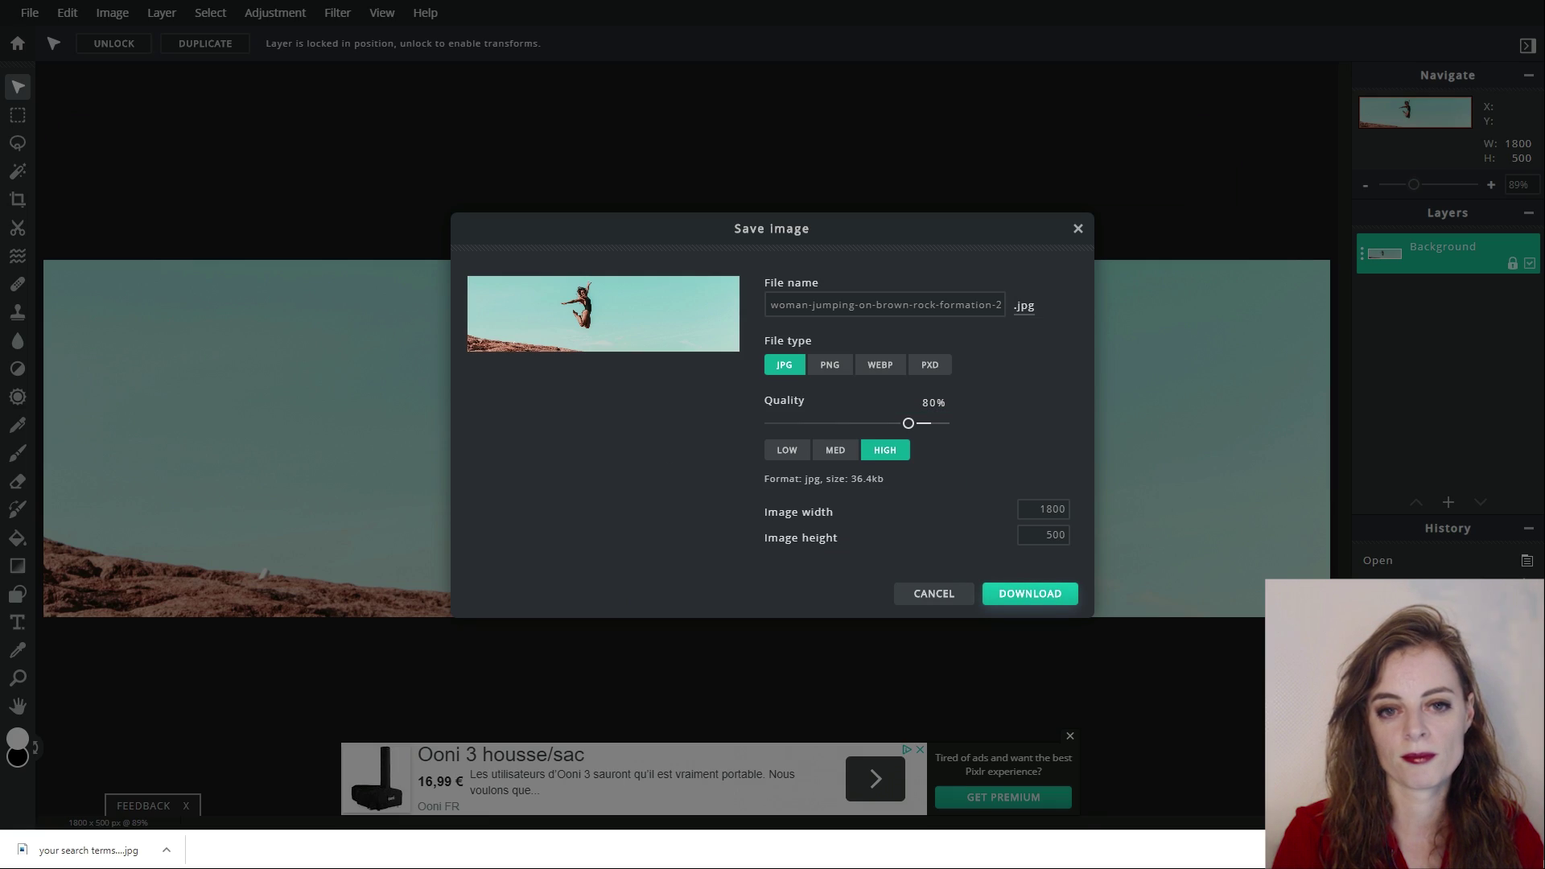
pyautogui.click(1104, 822)
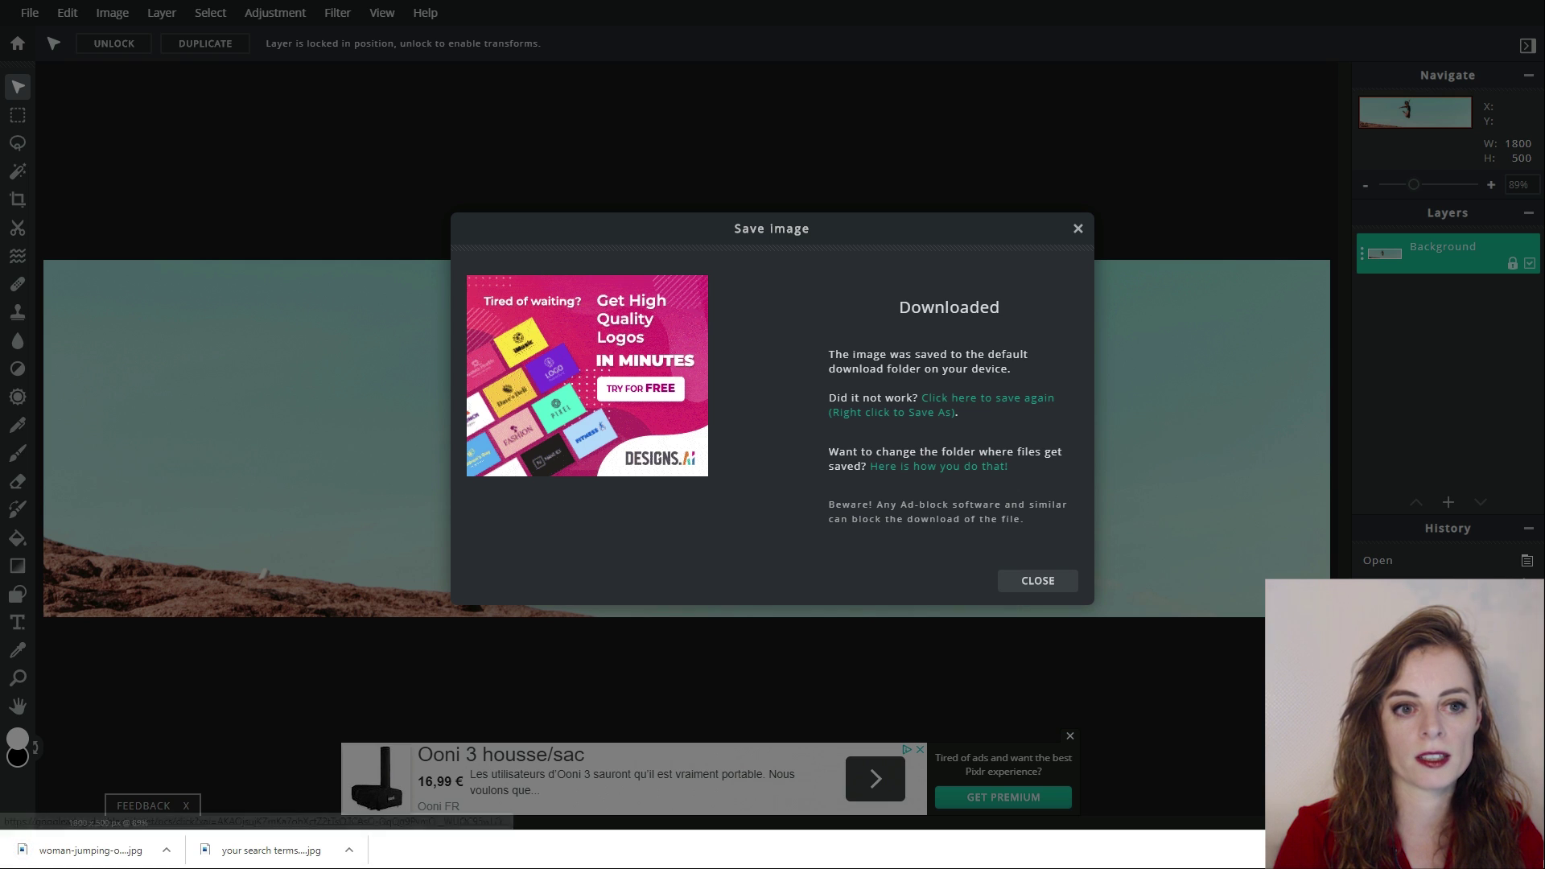
pyautogui.click(1078, 228)
# Close the banner image showing the jumping woman
pyautogui.click(30, 13)
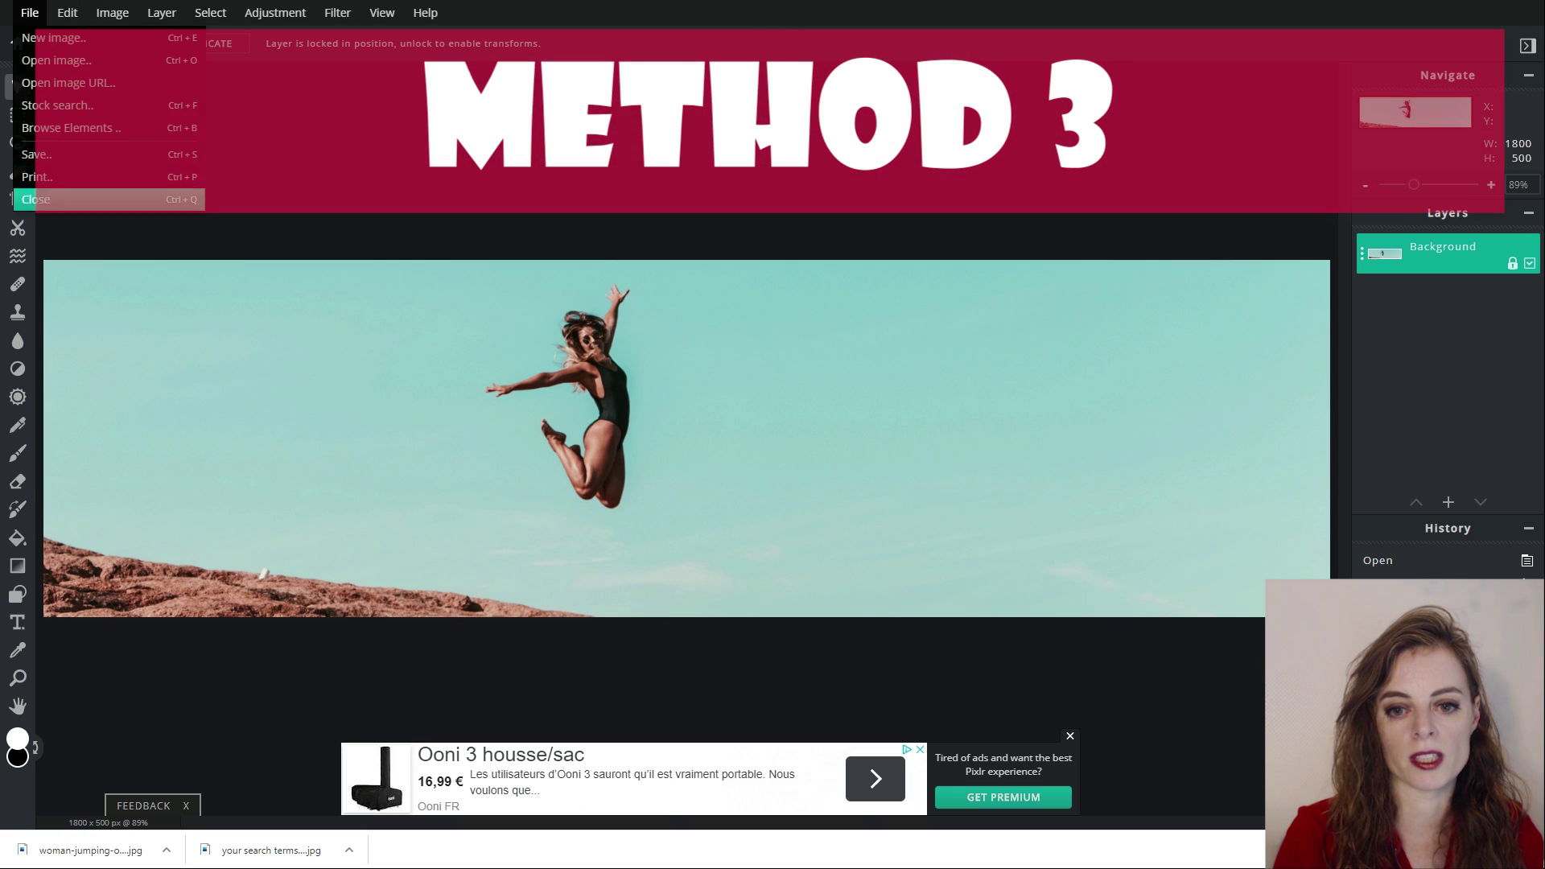
pyautogui.click(30, 13)
pyautogui.click(36, 200)
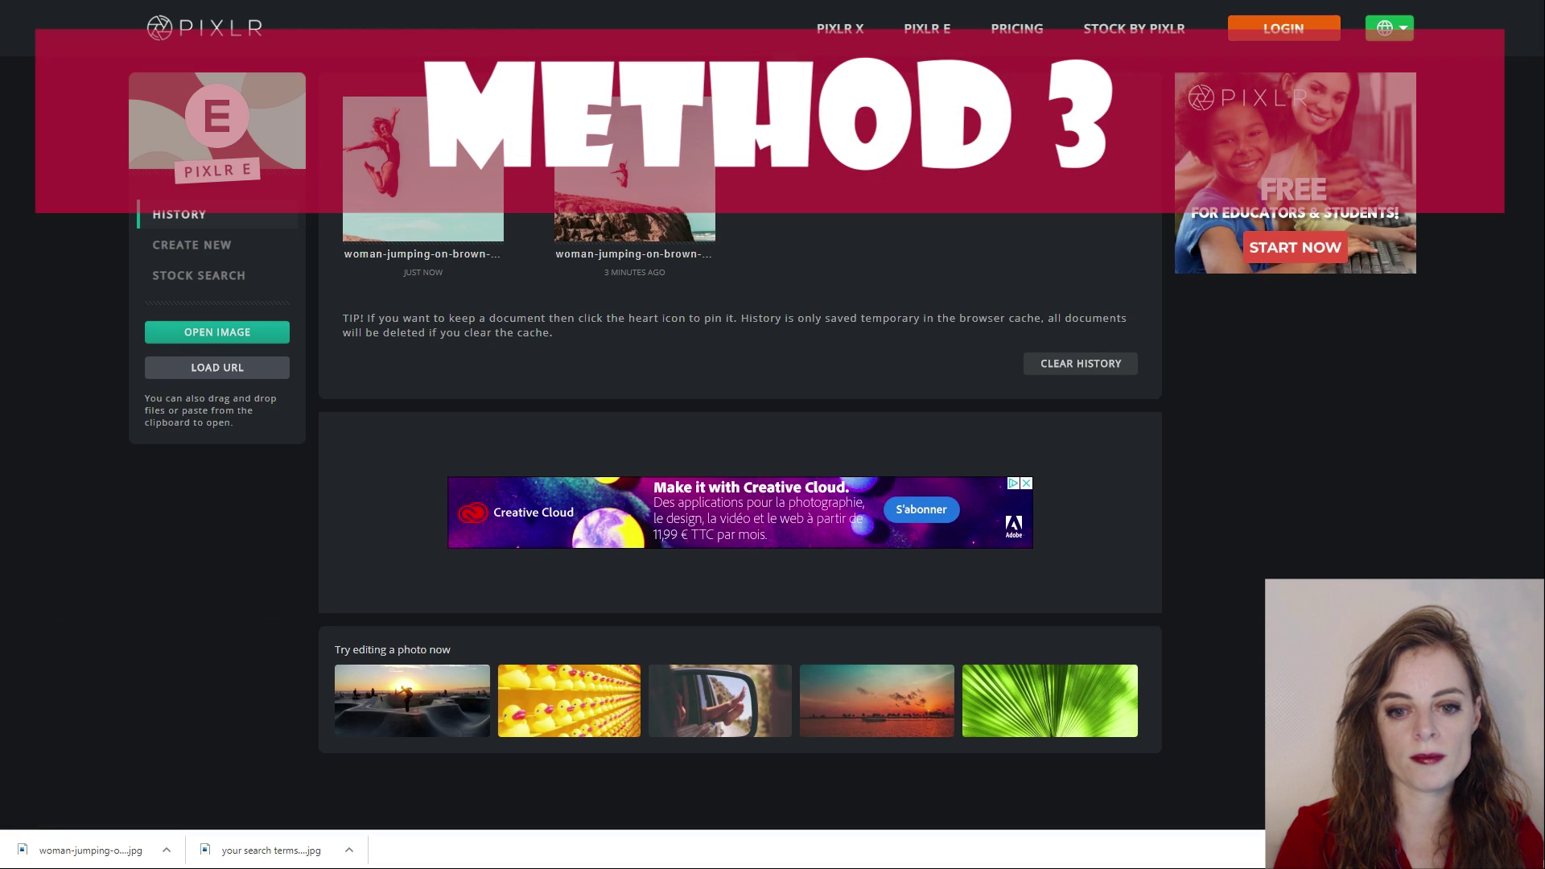
# Open woman-jumping-on-brown-rock-formation-2379198.jpg again, pre-resized to Ultra HD
pyautogui.click(217, 333)
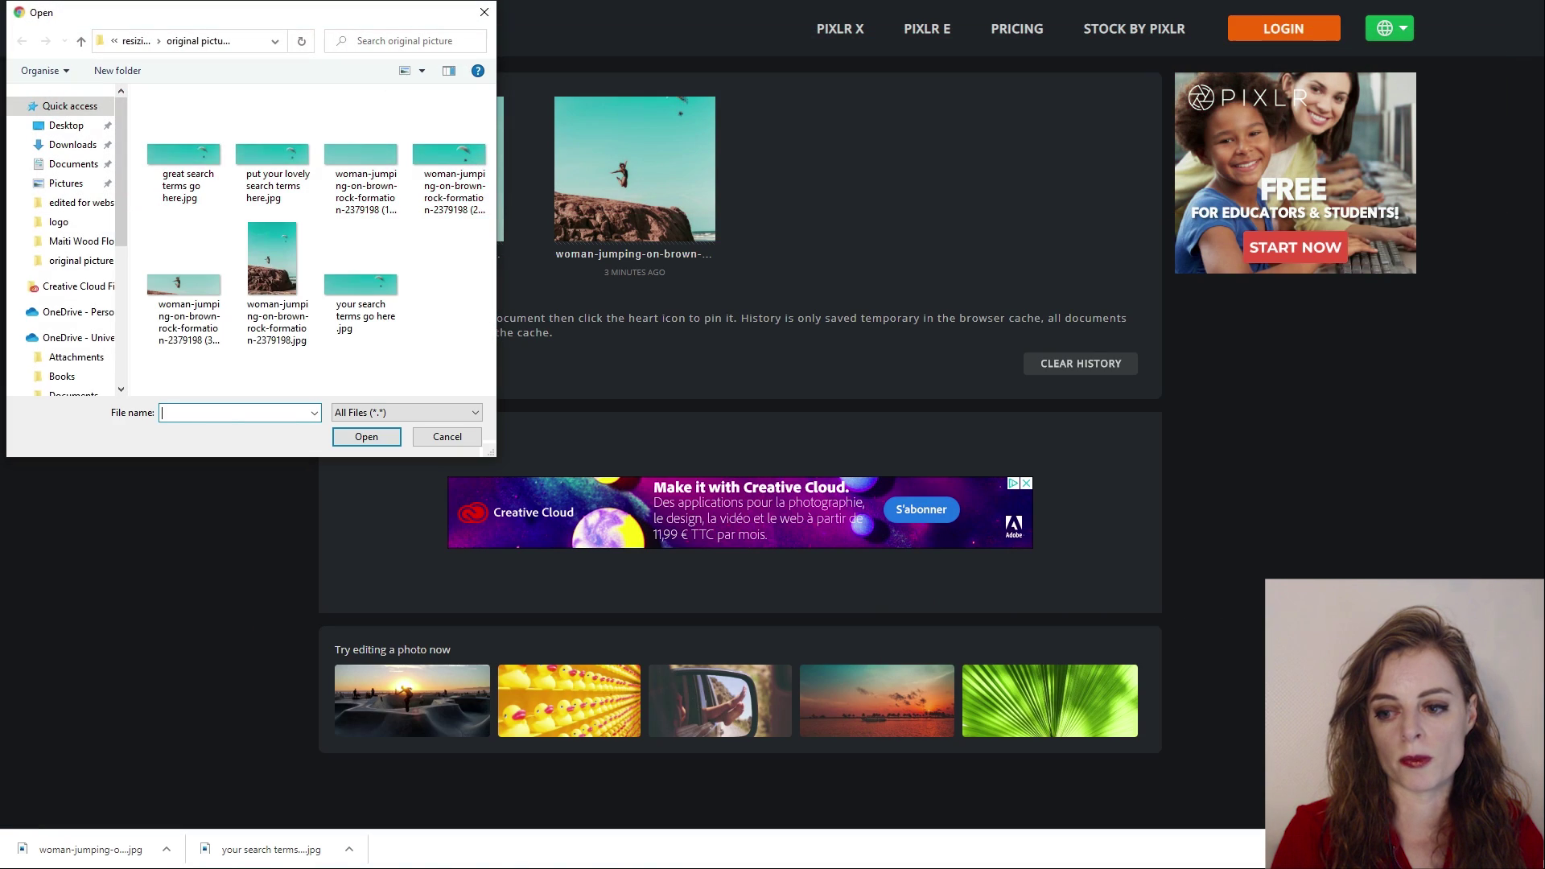
pyautogui.scroll(-1, 274, 233)
pyautogui.click(273, 230)
pyautogui.click(366, 437)
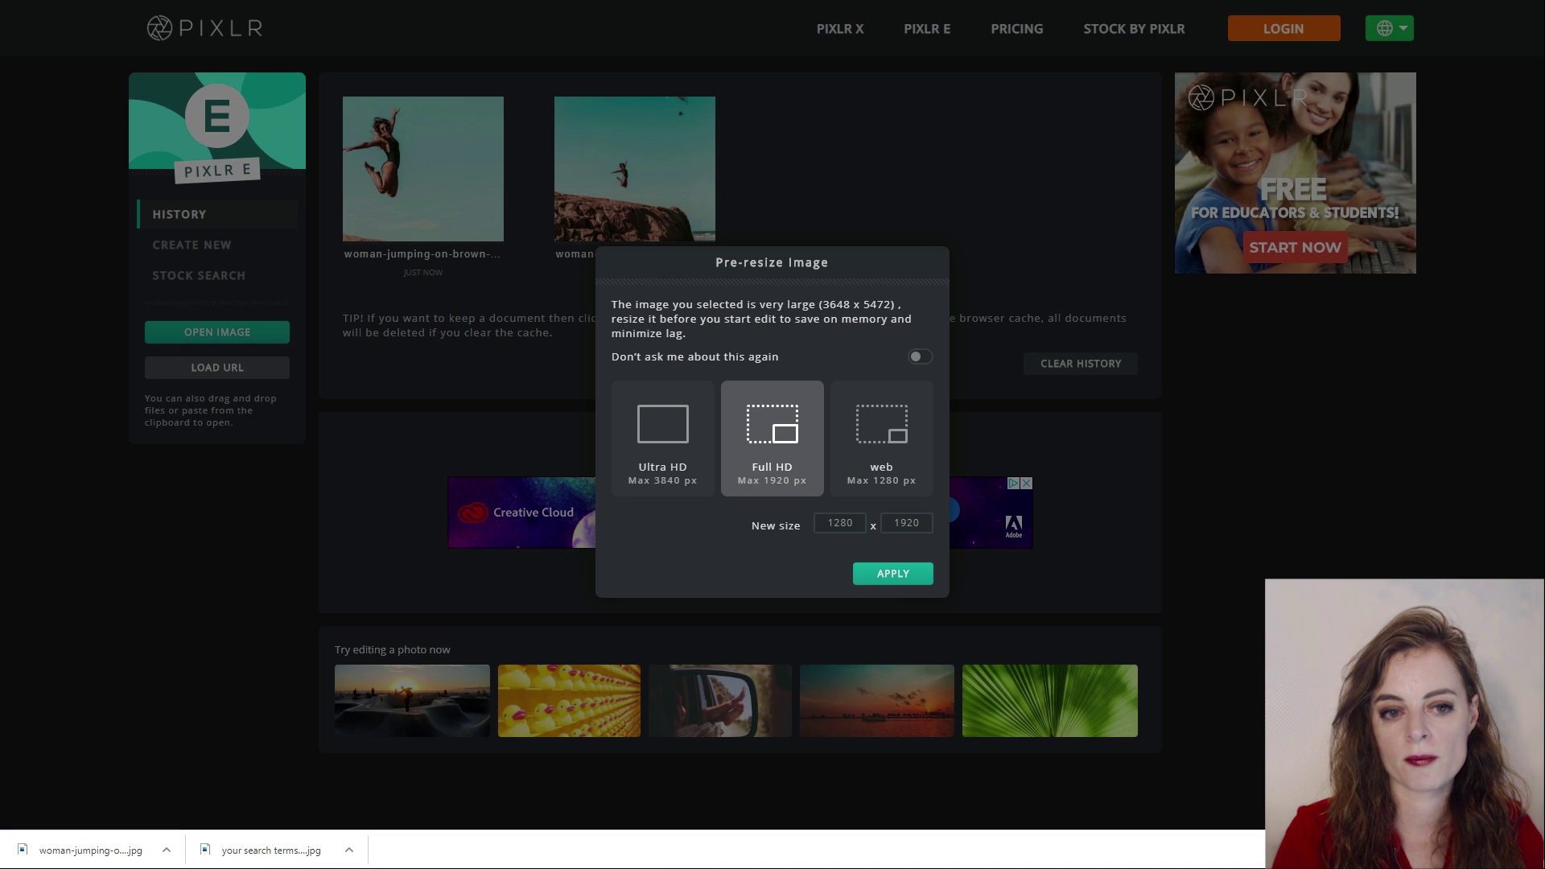
pyautogui.click(662, 440)
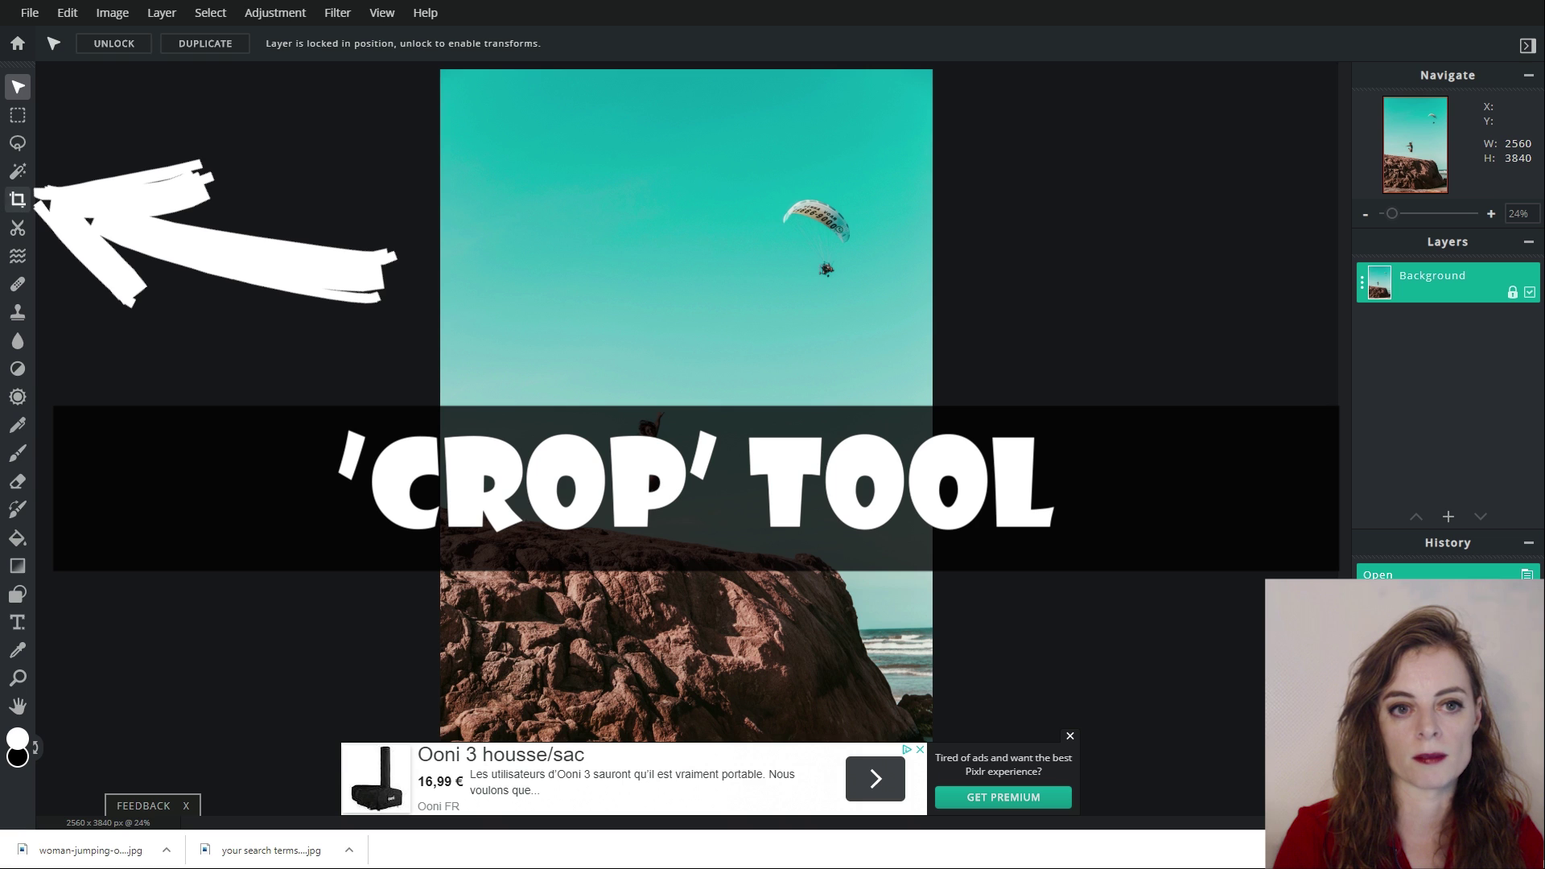
# Crop the photo freely to 1800 x 500 px, with the crop area over the plain sky at the photo's left edge
pyautogui.click(17, 199)
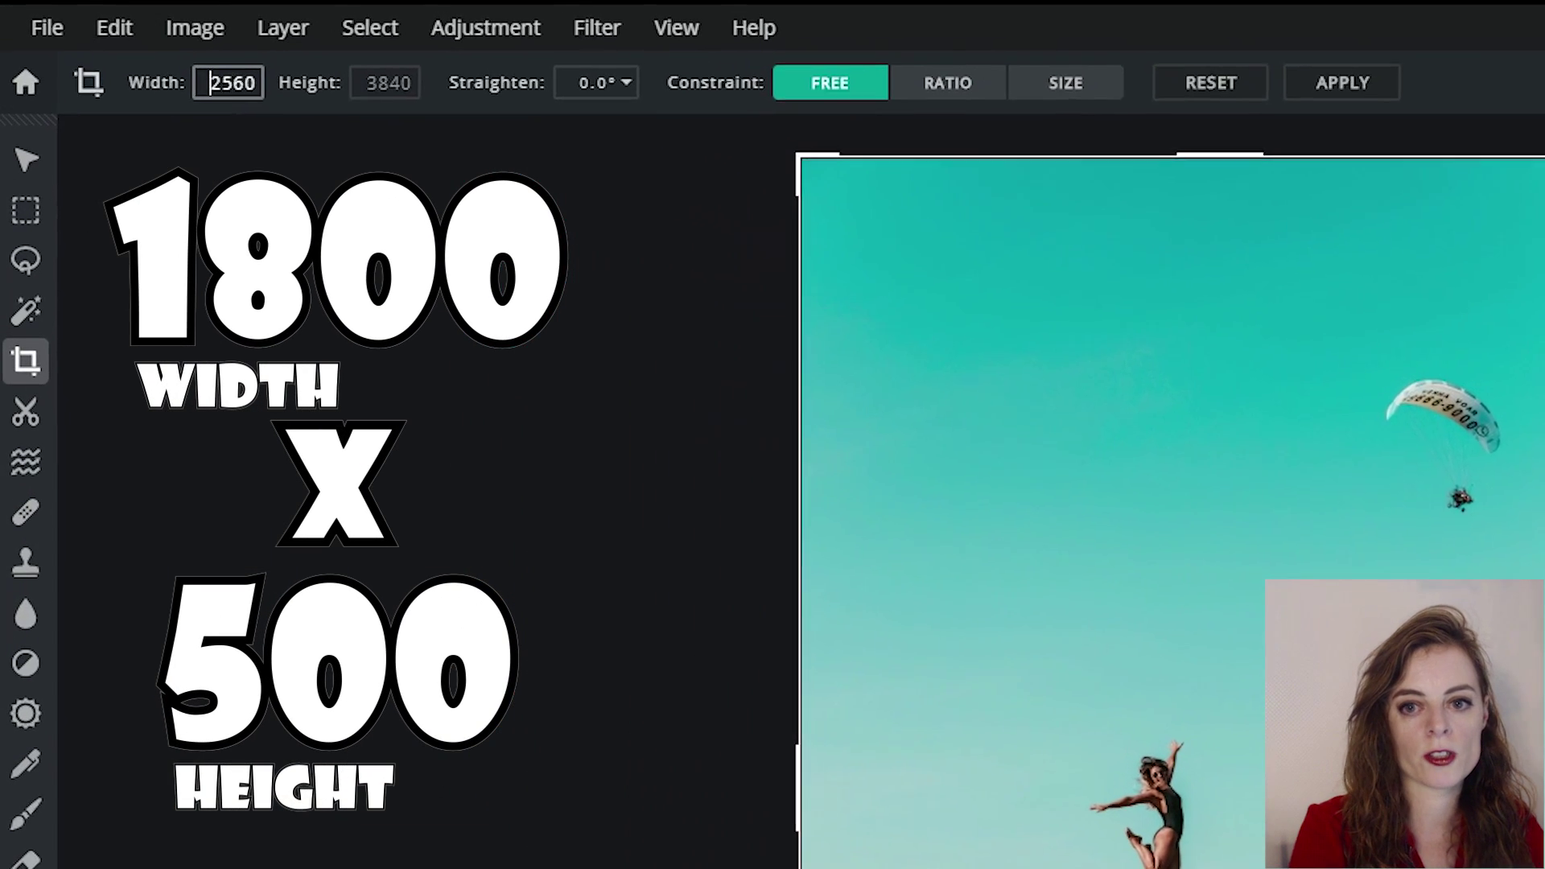
pyautogui.doubleClick(137, 49)
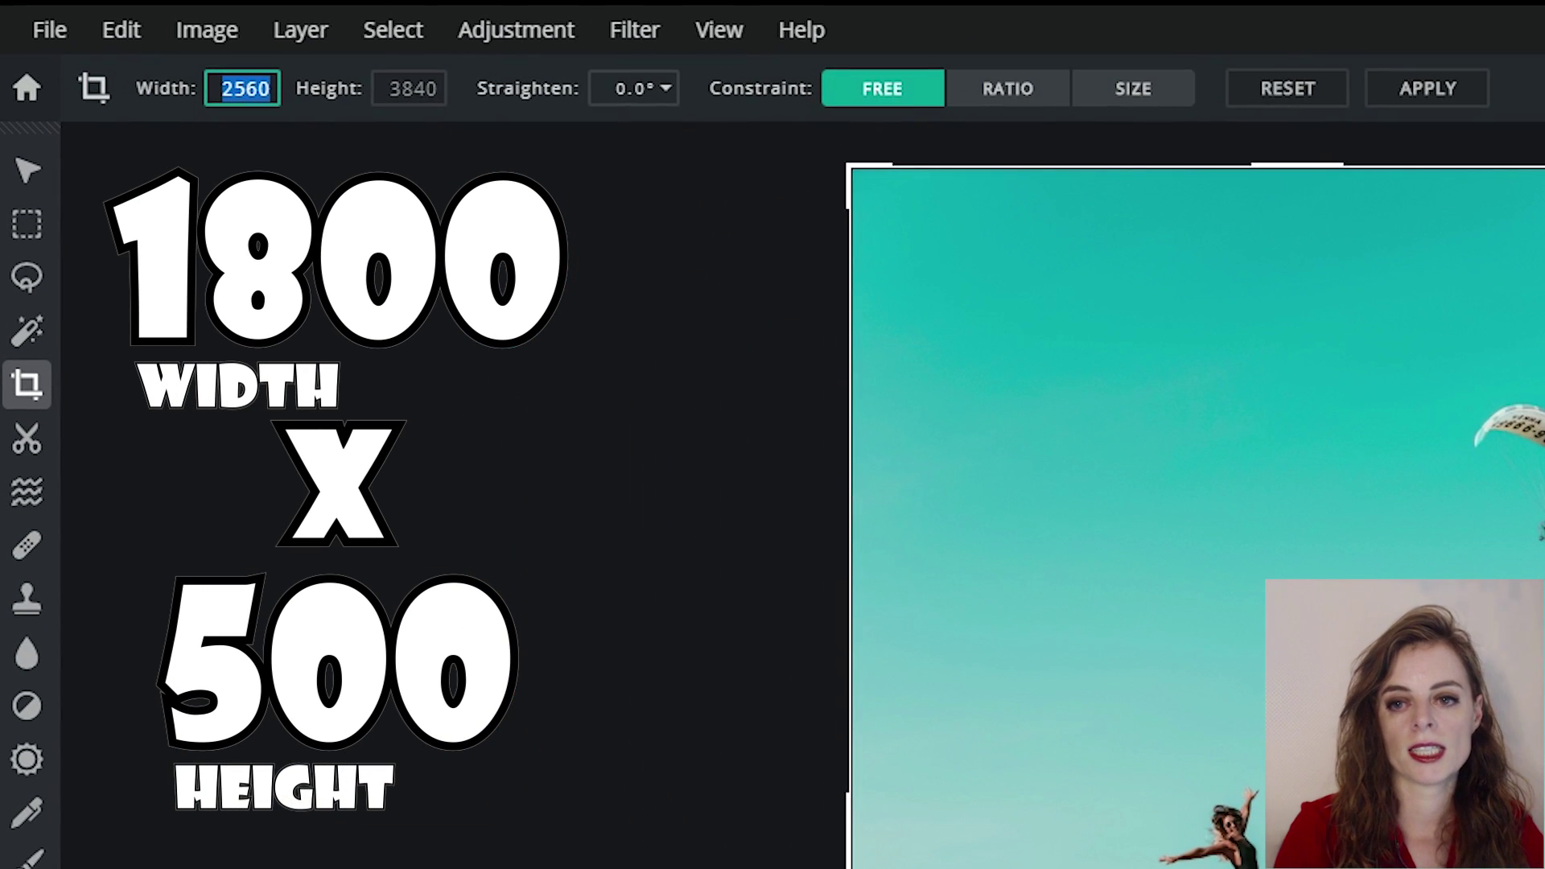
pyautogui.write('1800')
pyautogui.press('Tab')
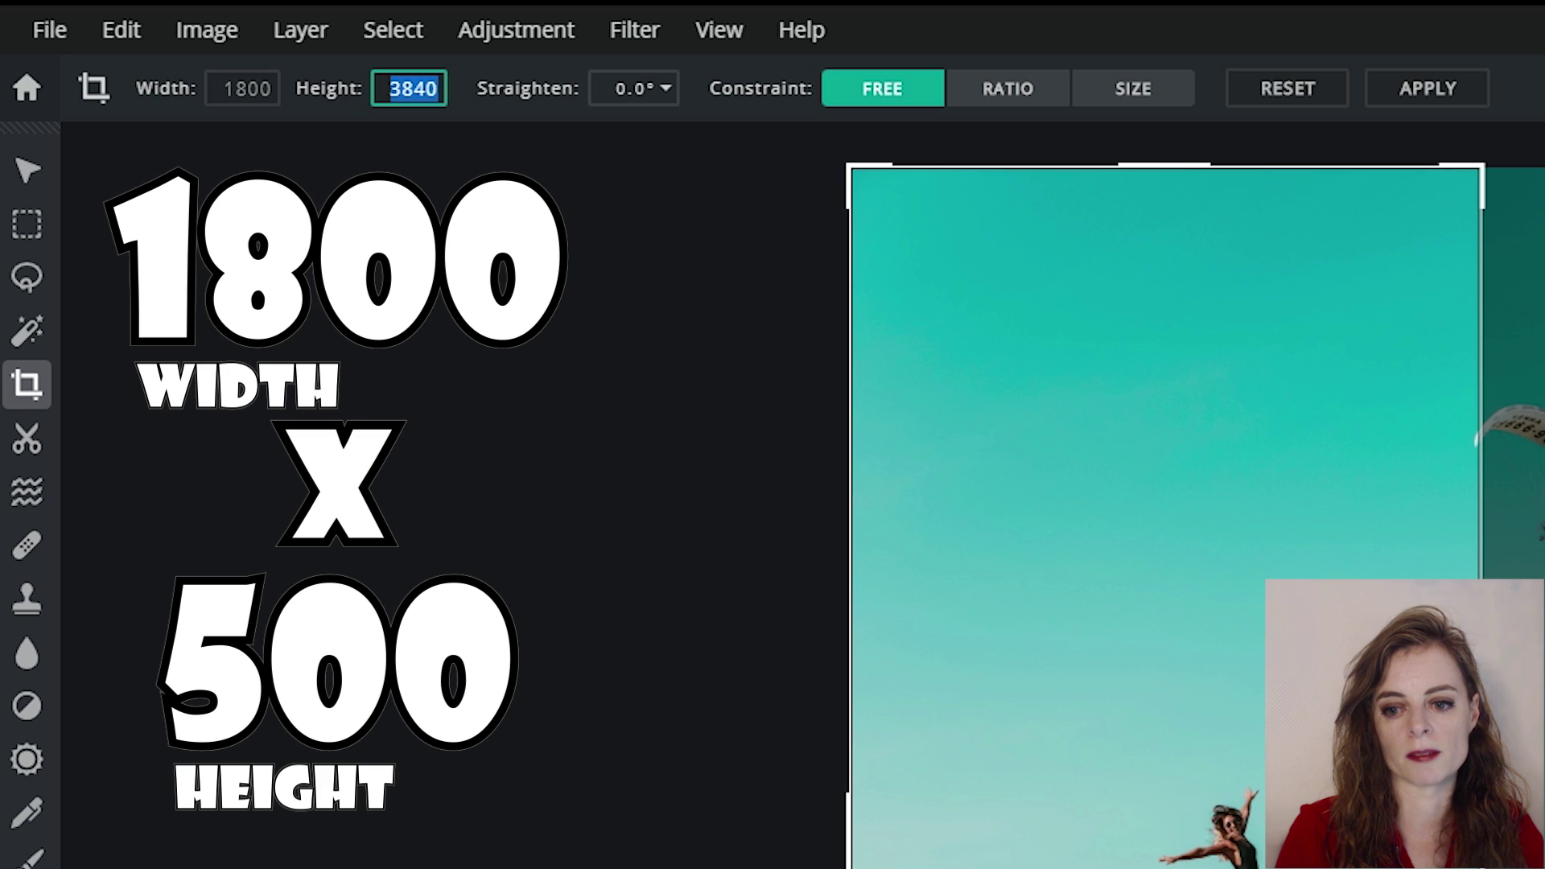
pyautogui.write('500')
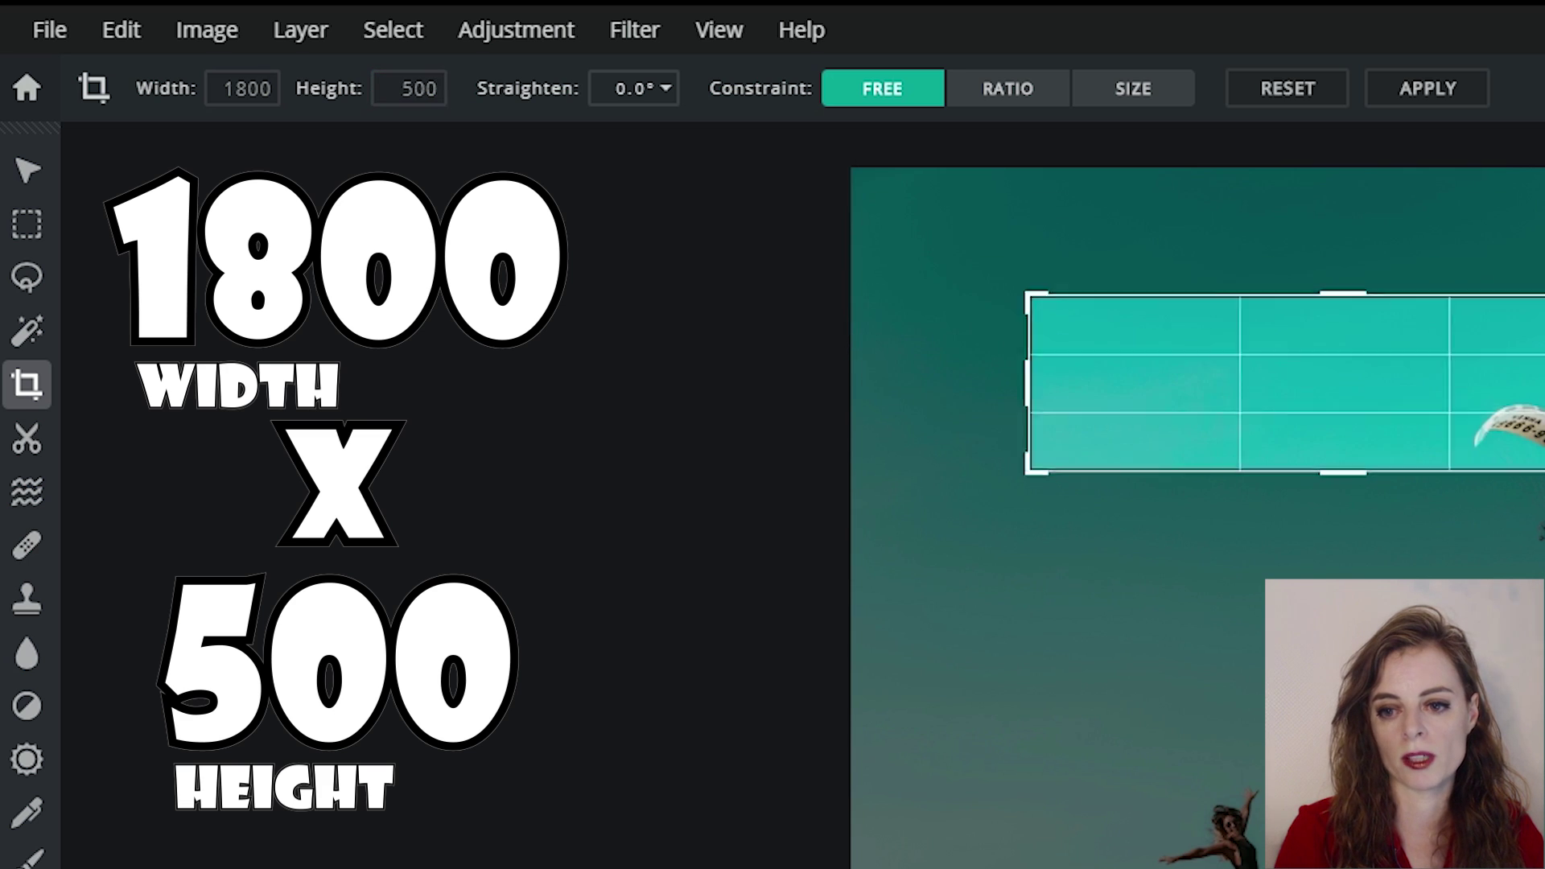
pyautogui.moveTo(1342, 383); pyautogui.dragTo(1166, 266)
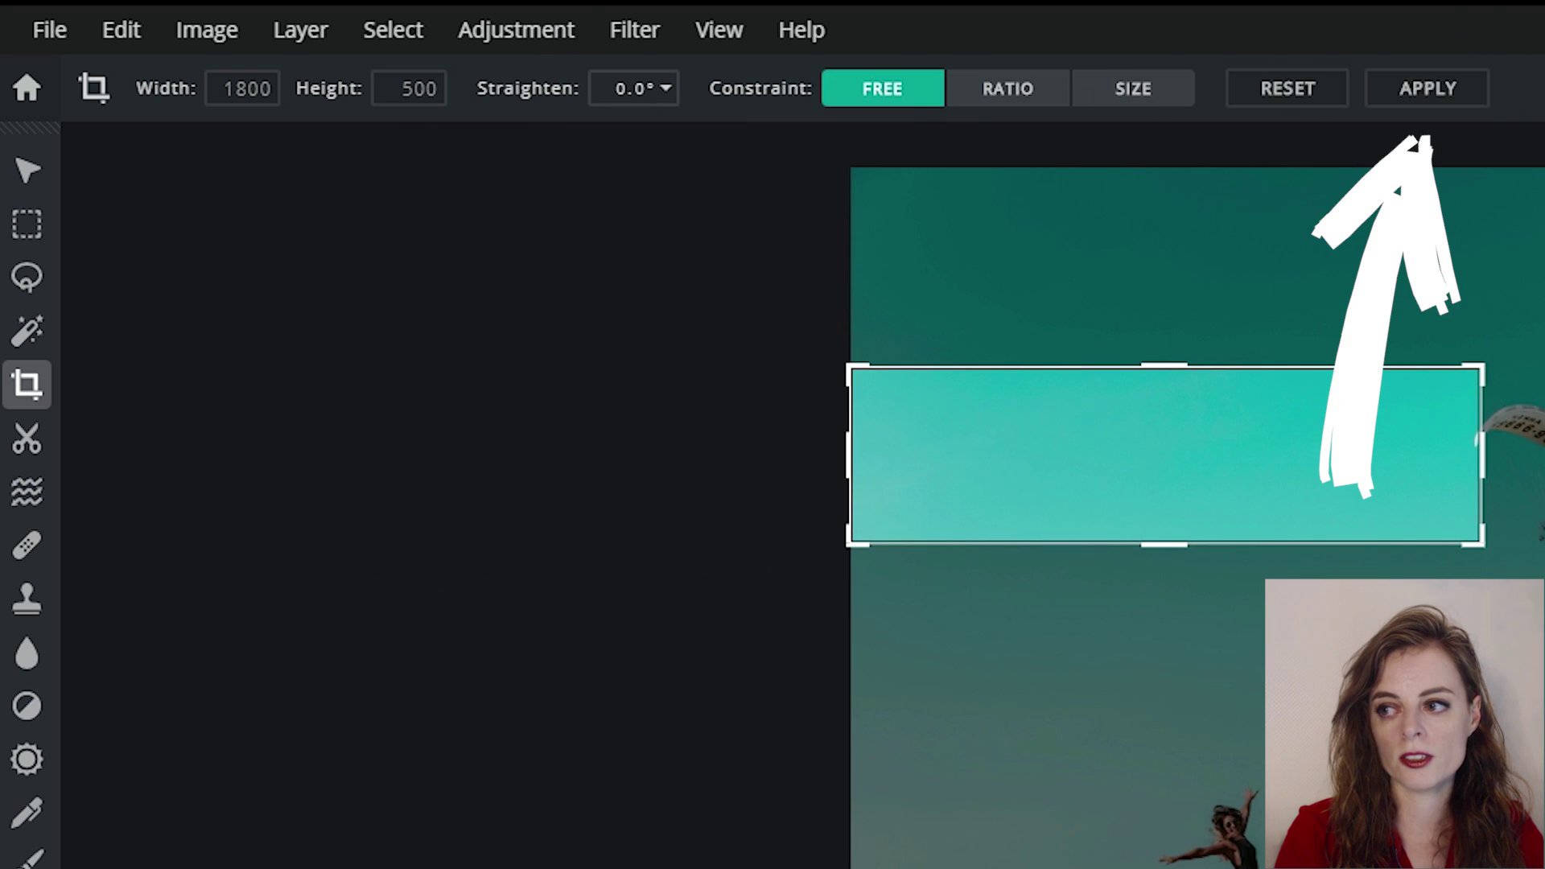
pyautogui.click(1427, 88)
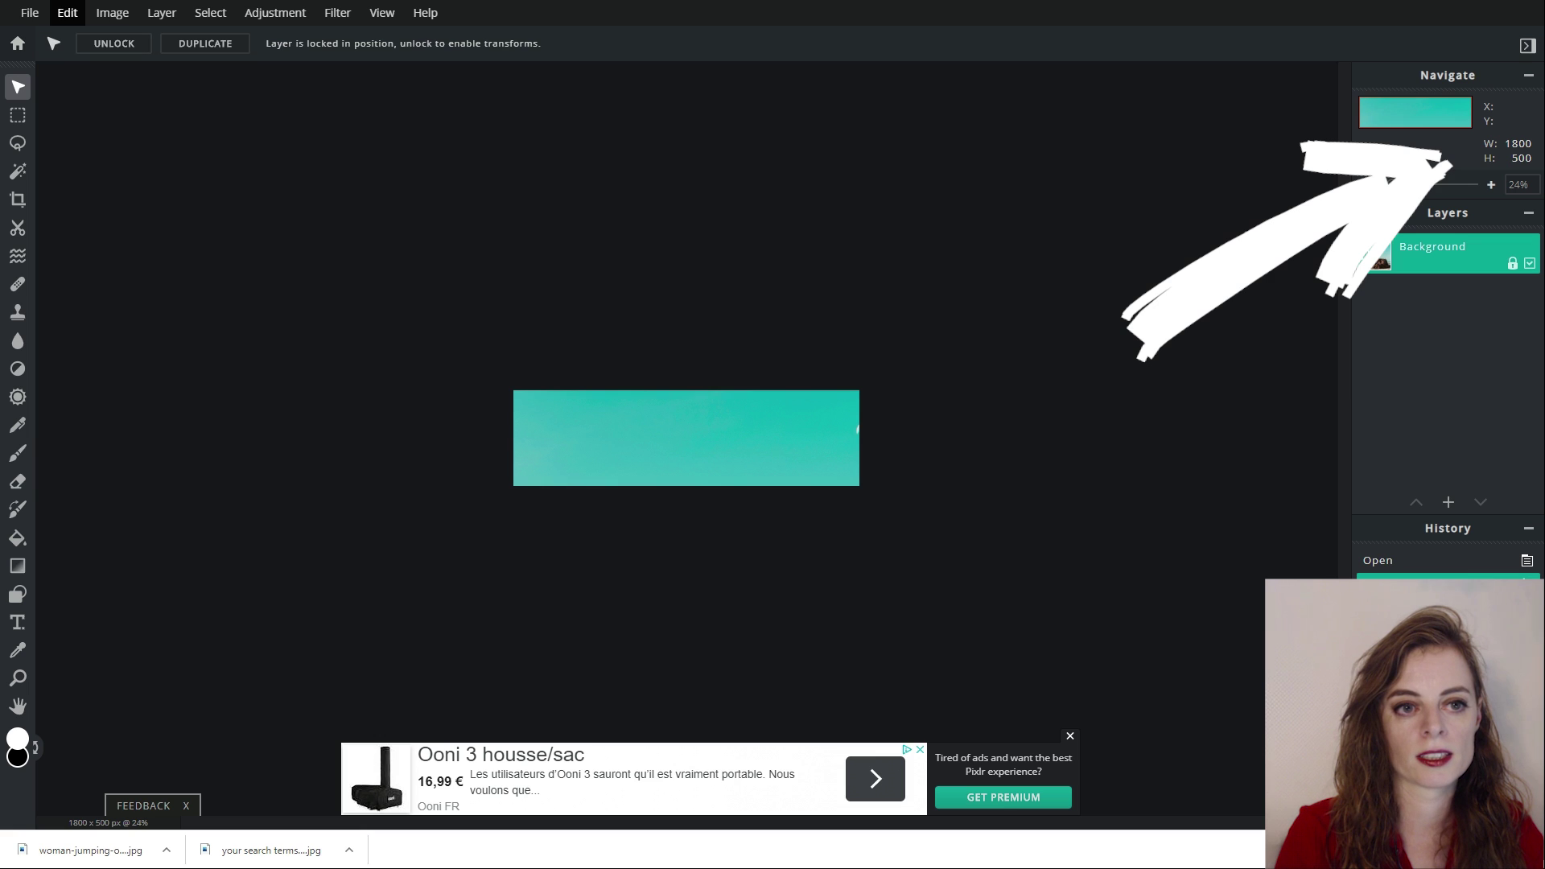
# Set the save options for the sky banner to the file name "blue sky" and 80% JPG quality
pyautogui.click(30, 13)
pyautogui.click(32, 152)
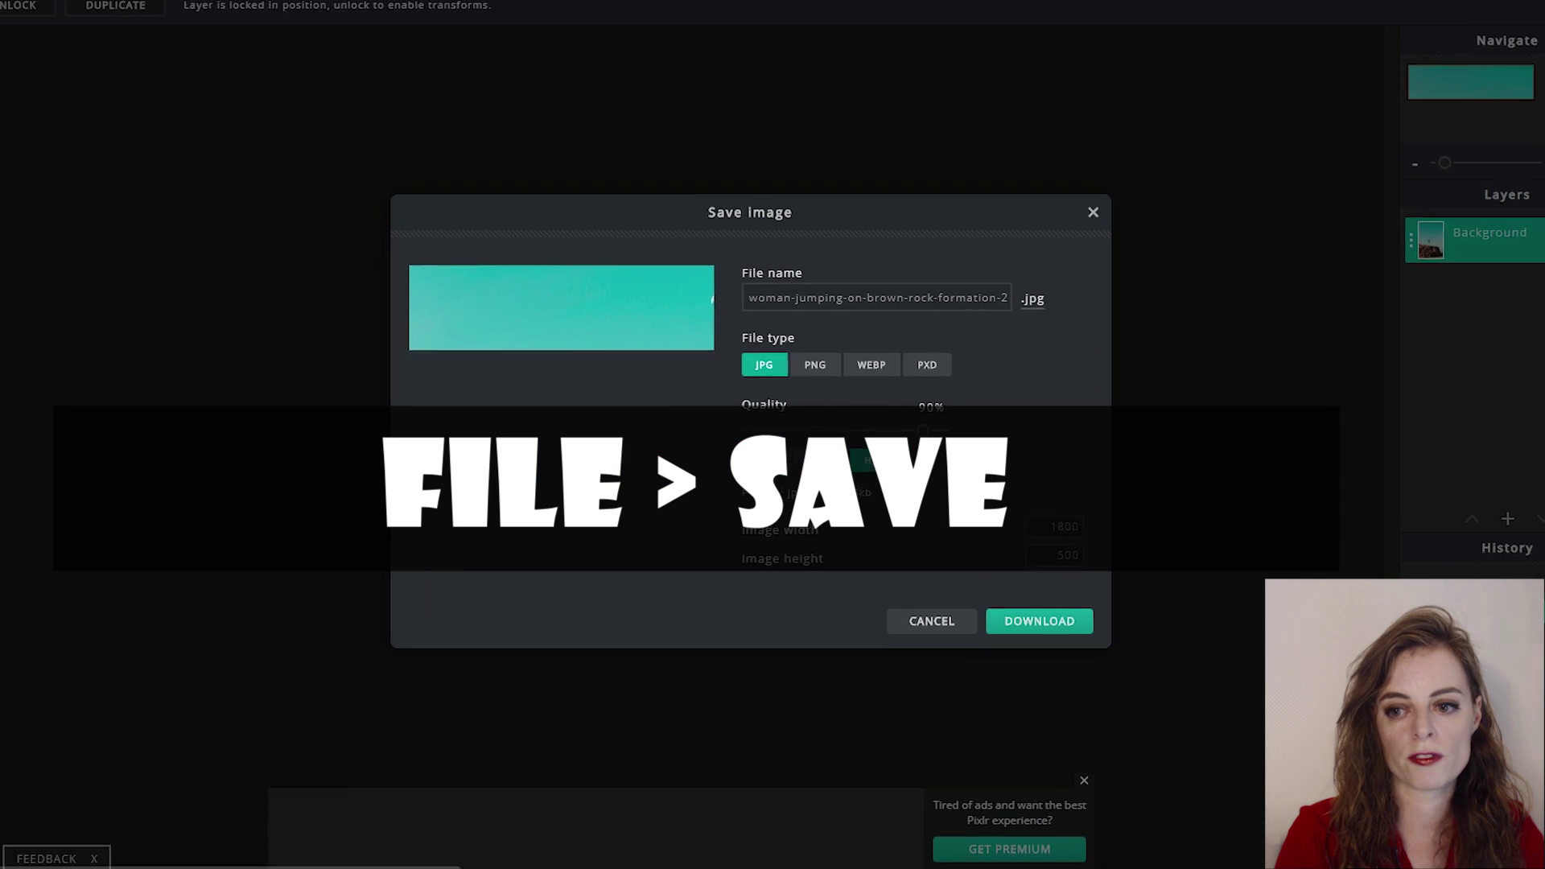
pyautogui.click(885, 305)
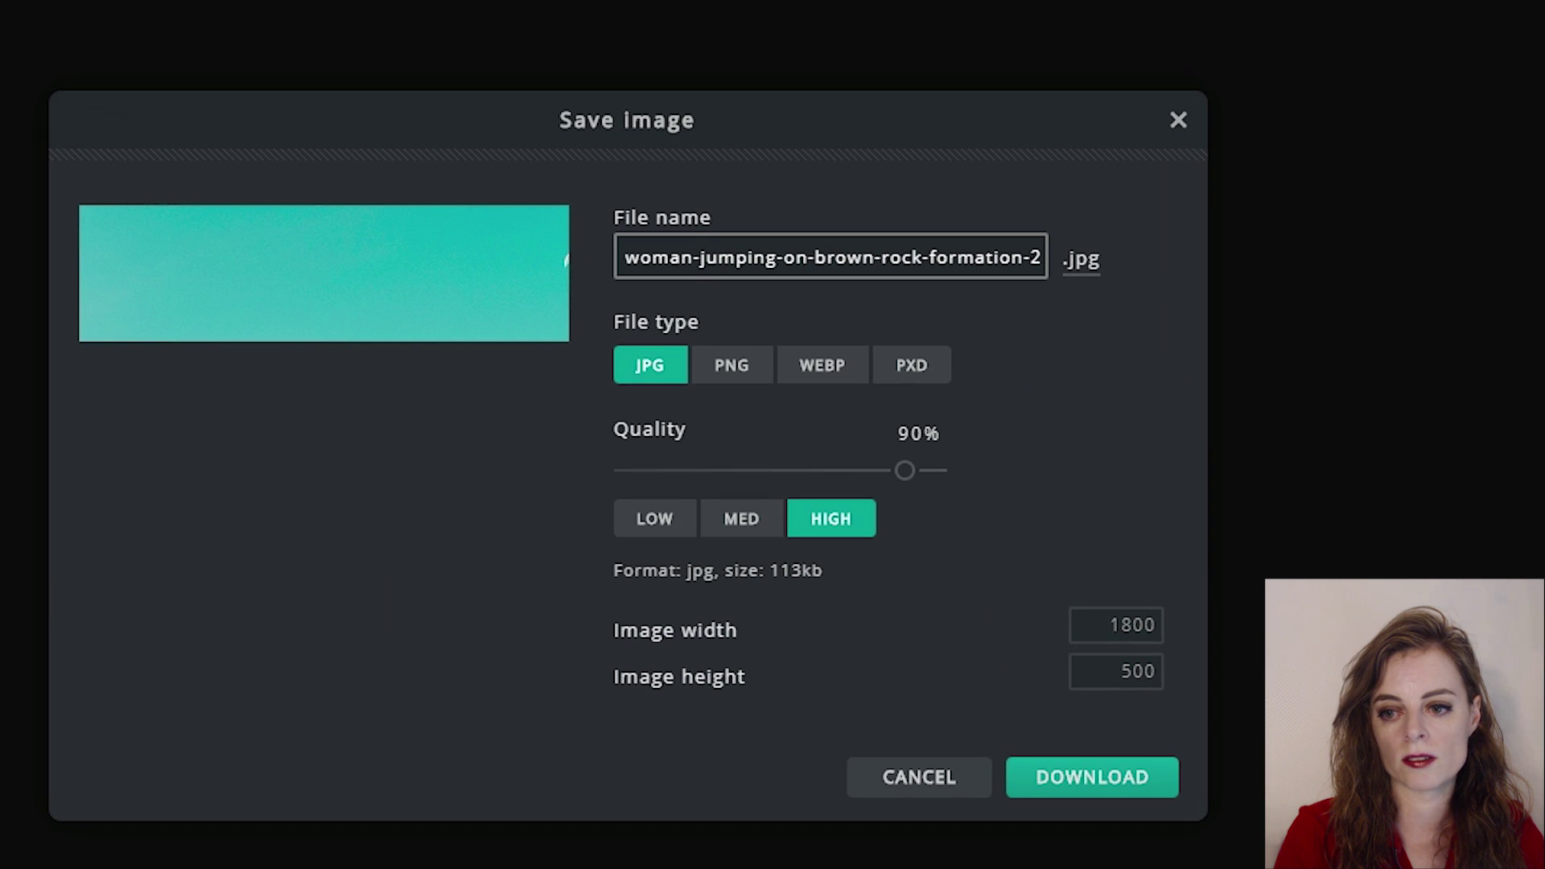
pyautogui.hotkey('ctrl', 'a')
pyautogui.write('b')
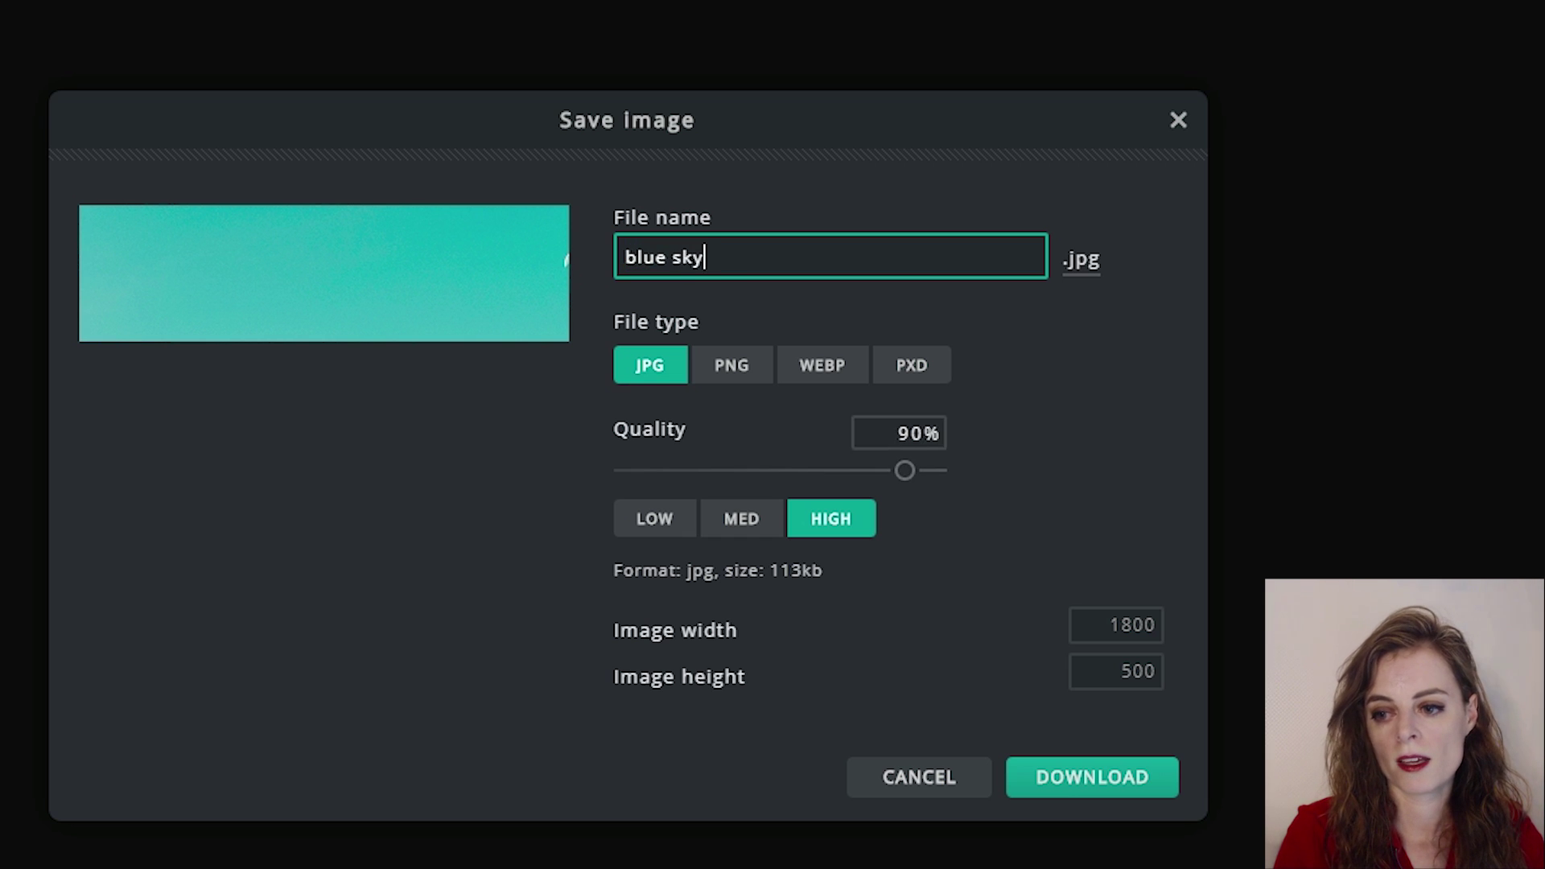
pyautogui.doubleClick(908, 435)
pyautogui.write('80')
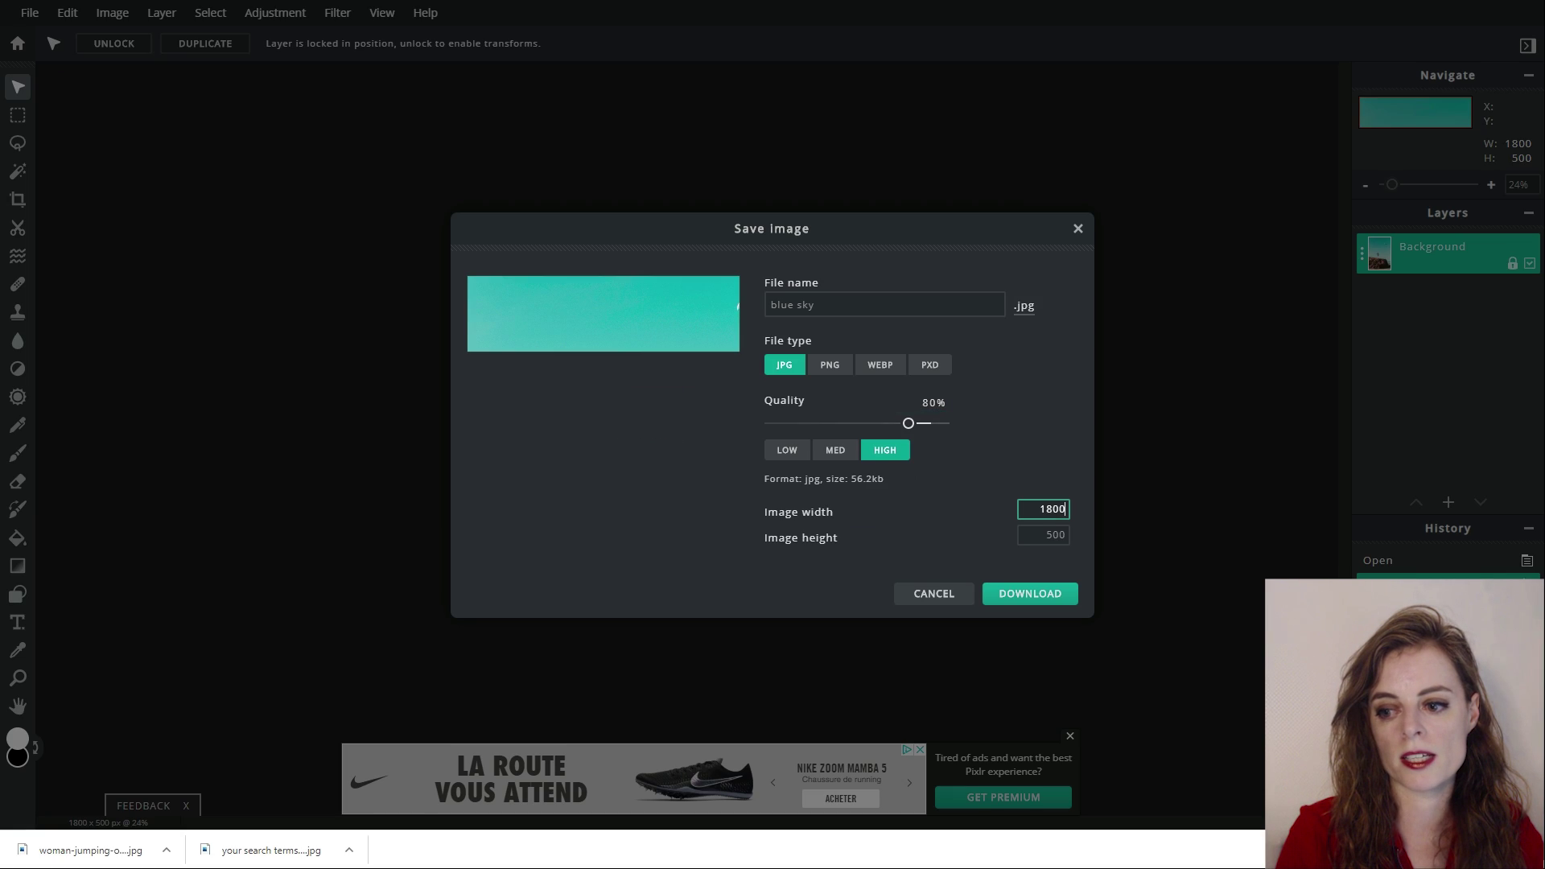
# Download blue sky.jpg into the proposed folder and close the image
pyautogui.click(1030, 594)
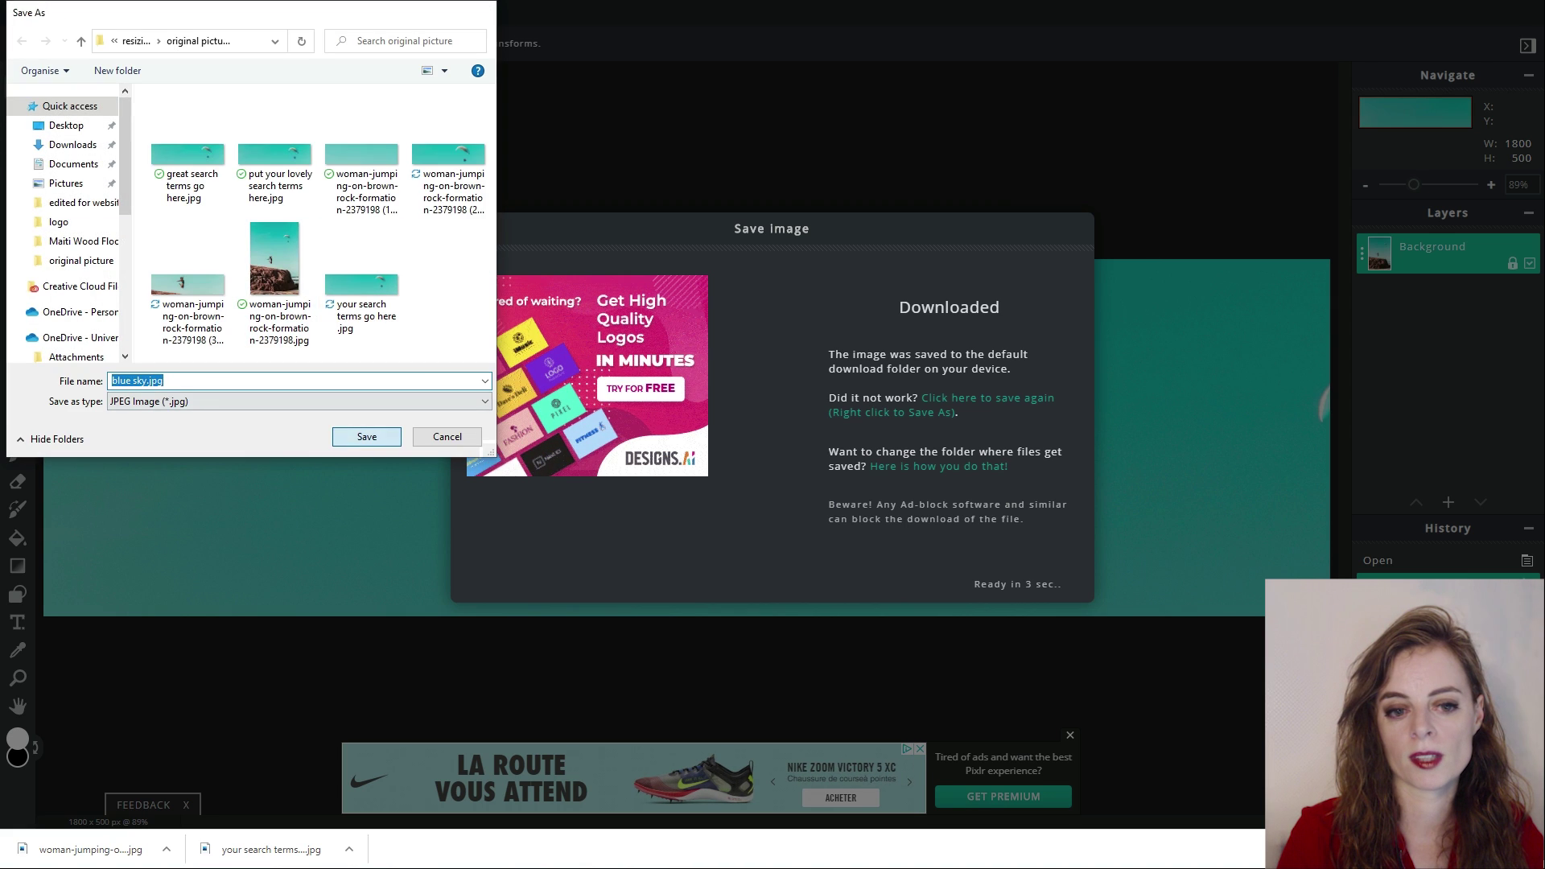
pyautogui.press('Return')
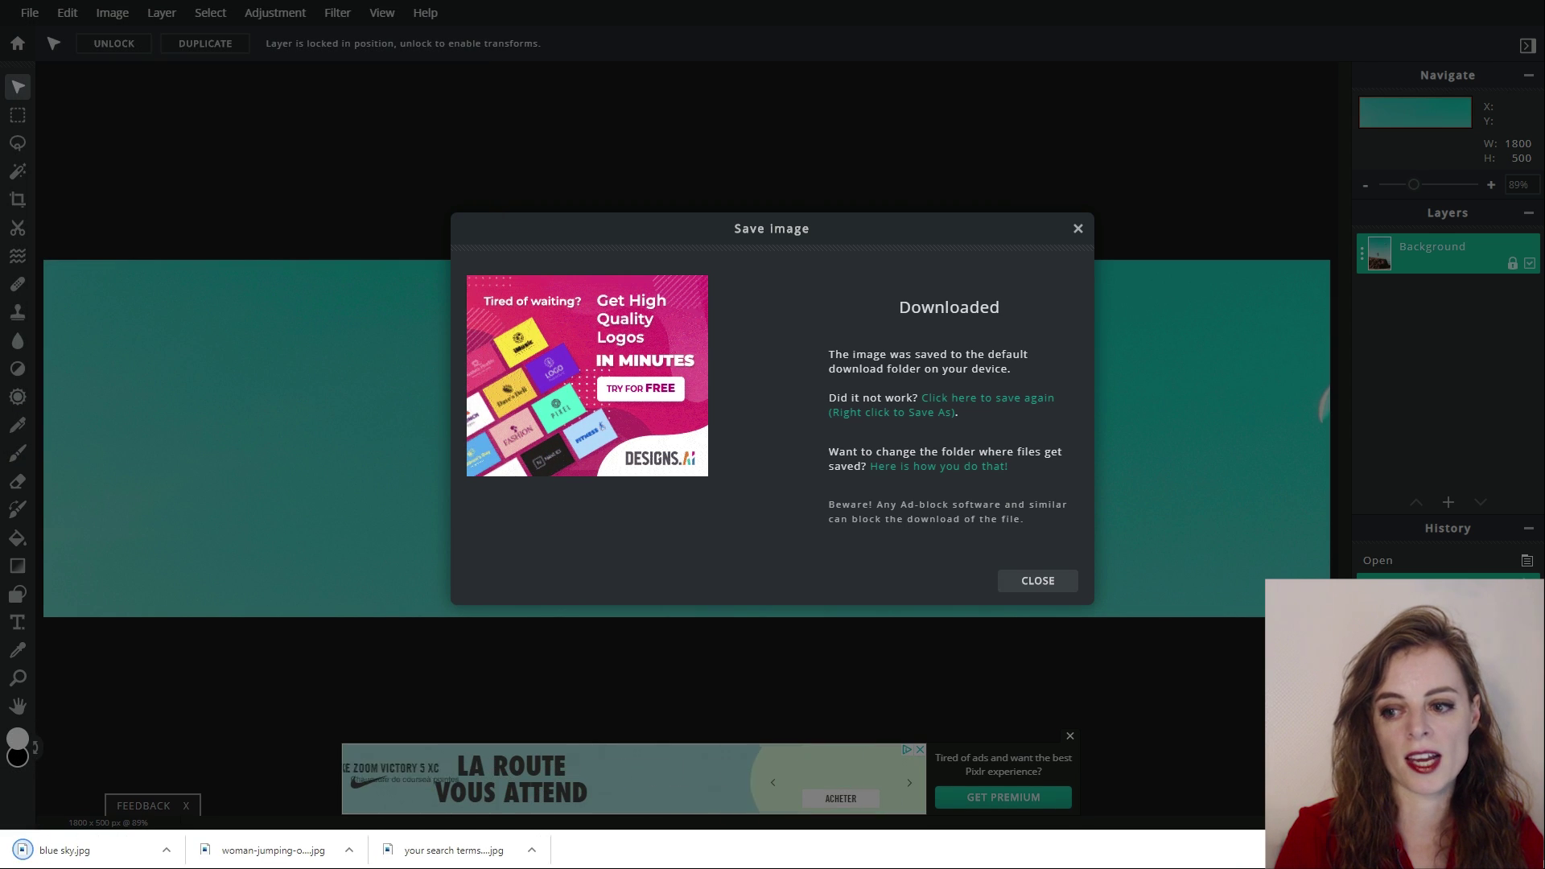
pyautogui.click(1038, 580)
pyautogui.click(30, 13)
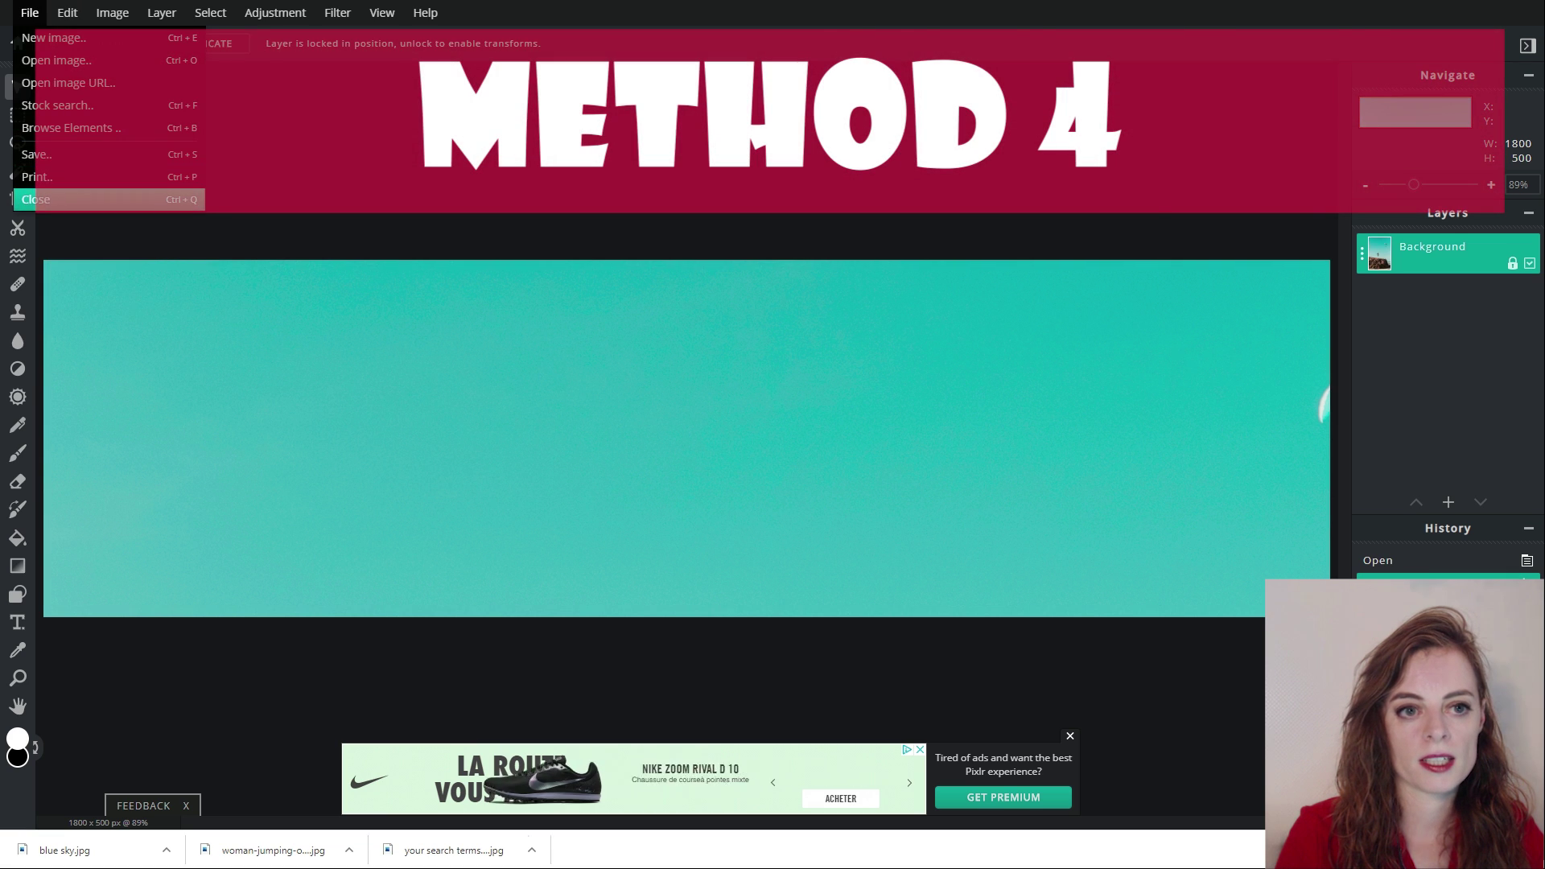
pyautogui.click(35, 200)
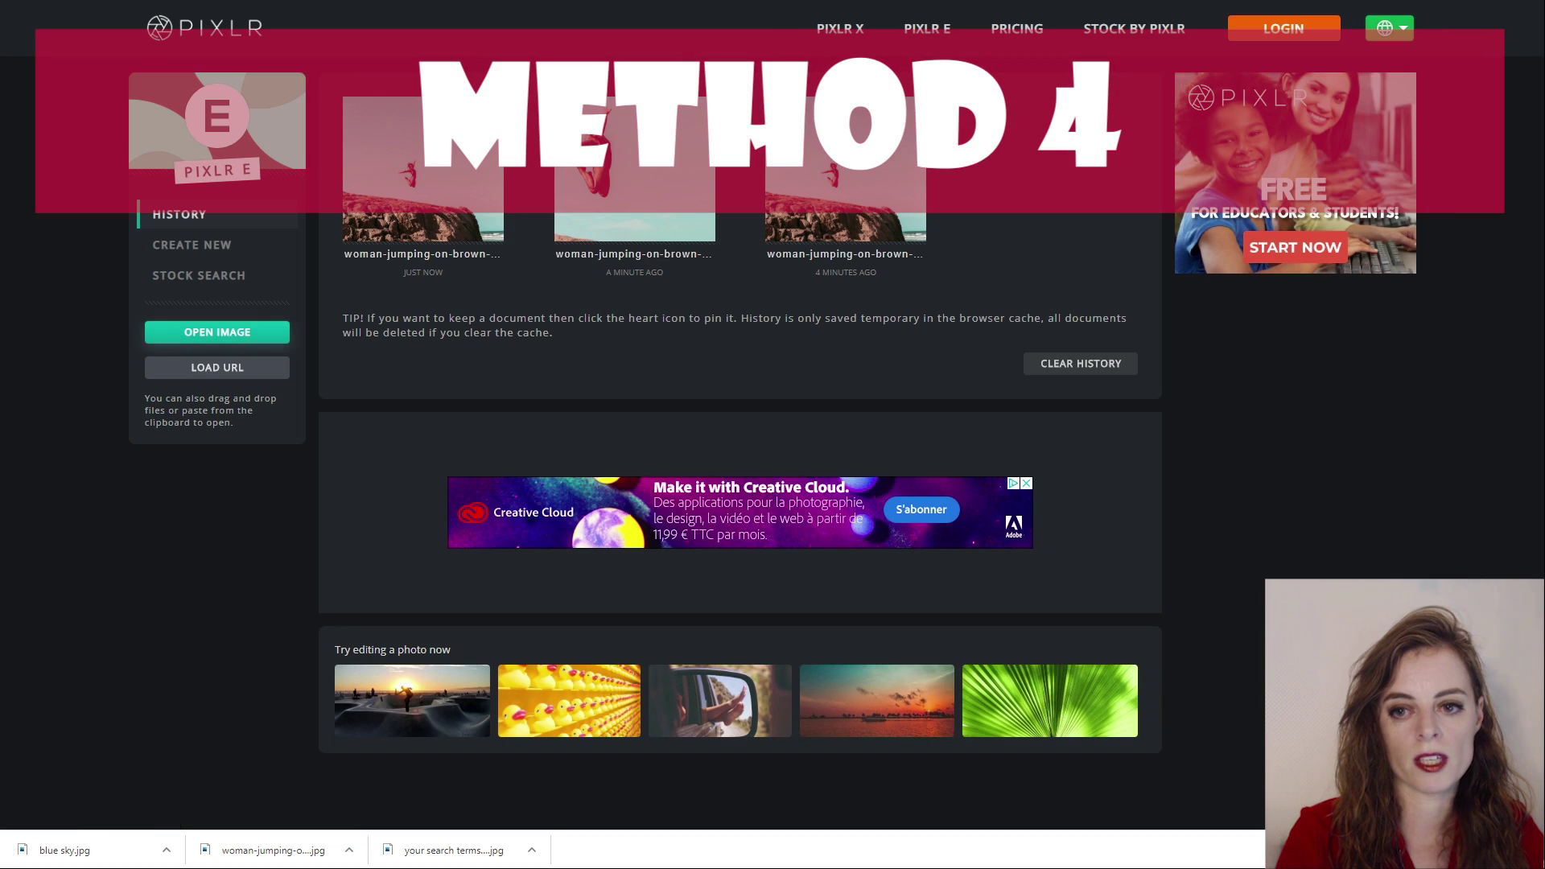
# Open woman-jumping-on-brown-rock-formation-2379198.jpg again, pre-resized to a custom width of 1800 px
pyautogui.click(218, 333)
pyautogui.click(361, 254)
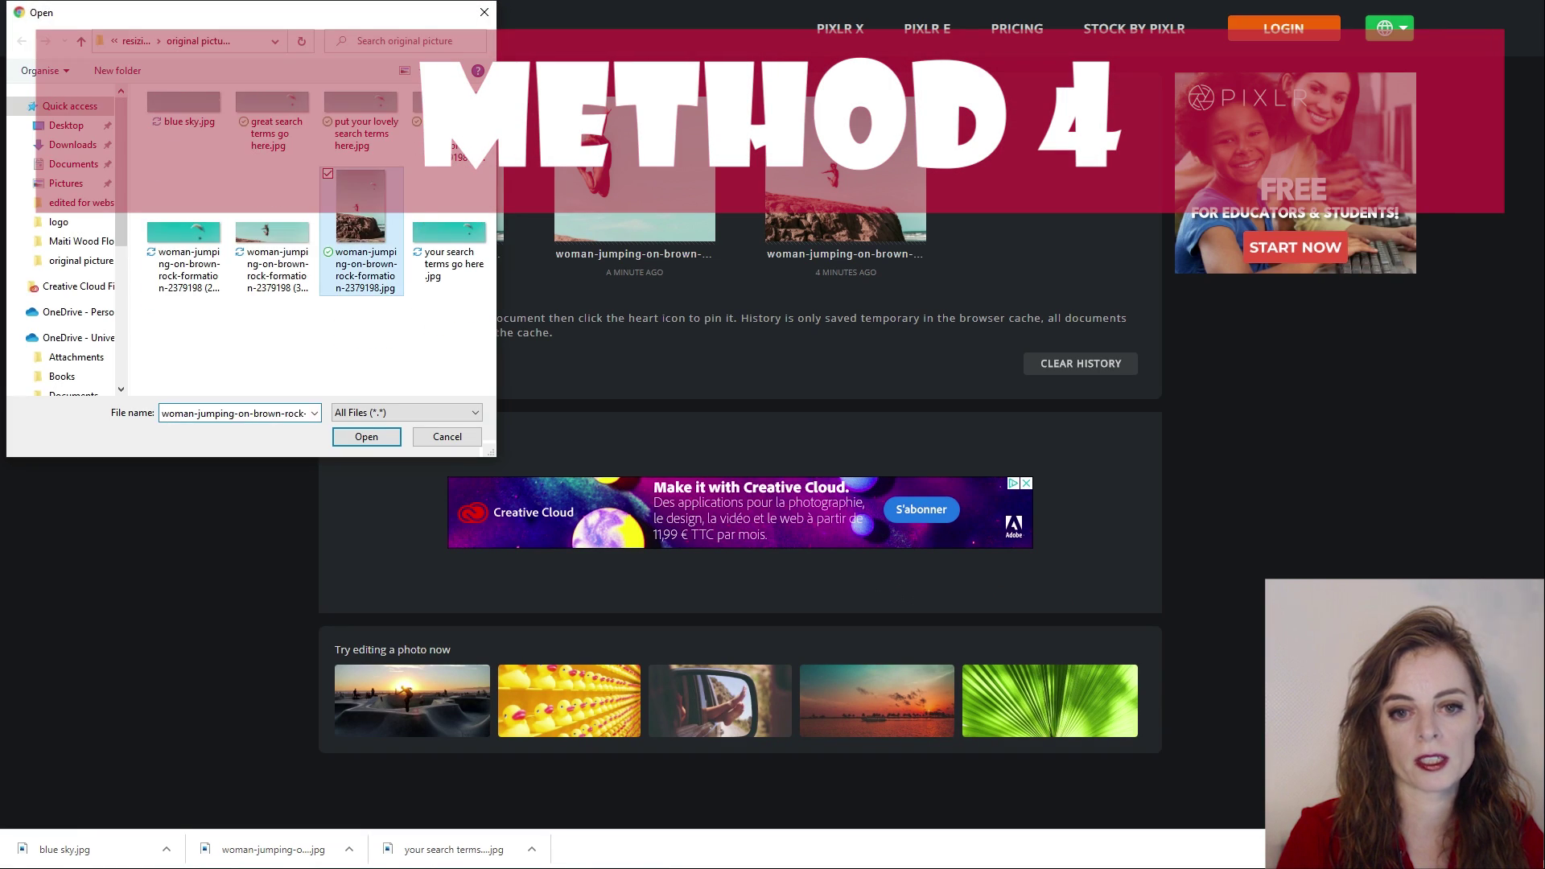
pyautogui.click(366, 437)
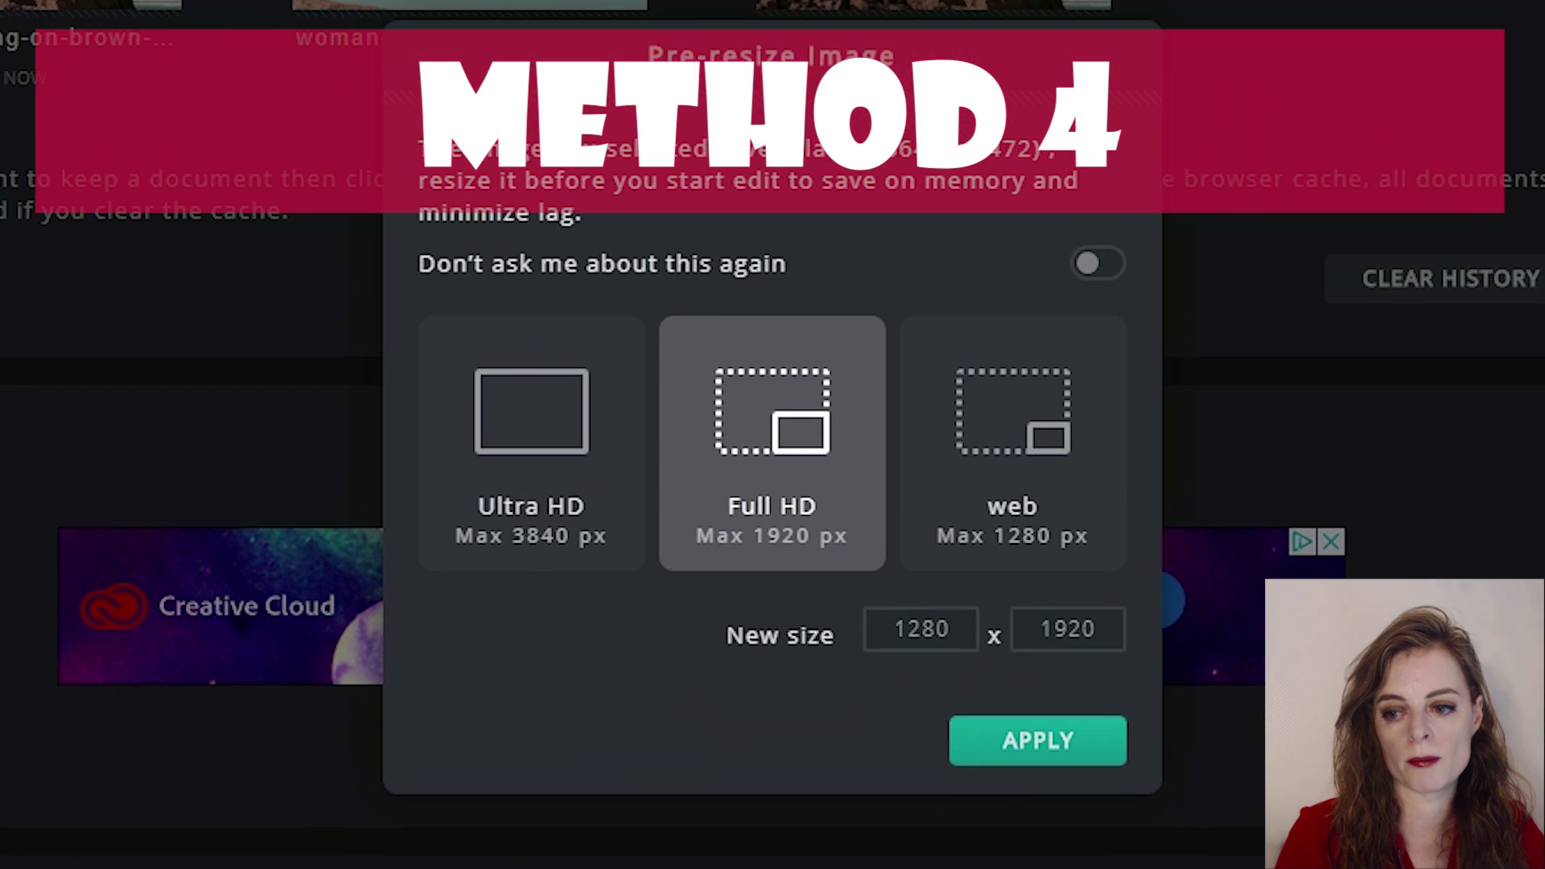
pyautogui.moveTo(893, 629); pyautogui.dragTo(1014, 630)
pyautogui.write('18')
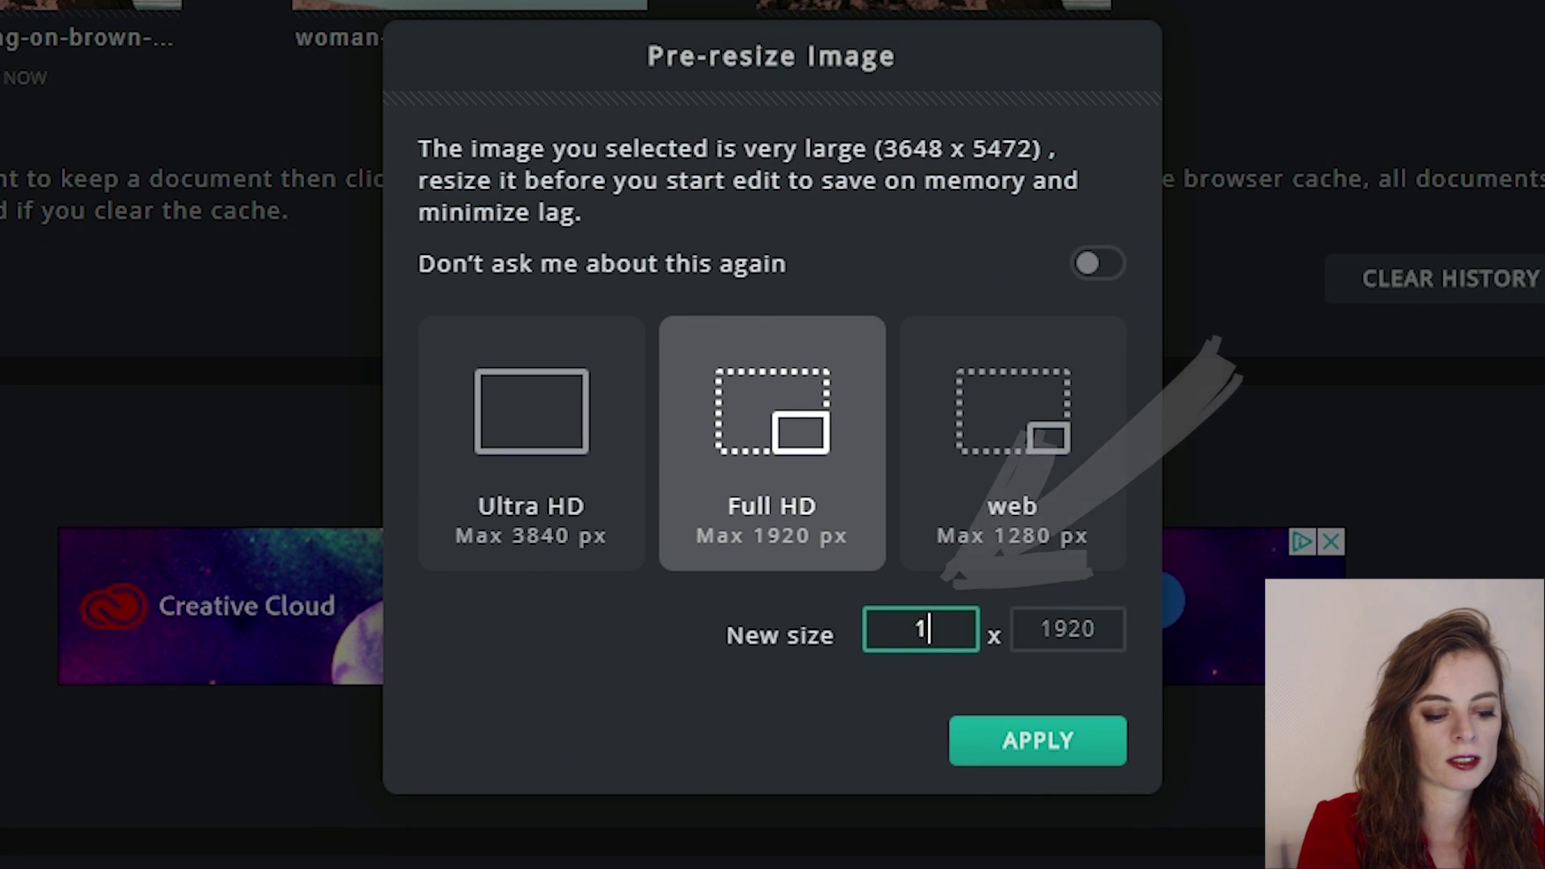
pyautogui.write('00')
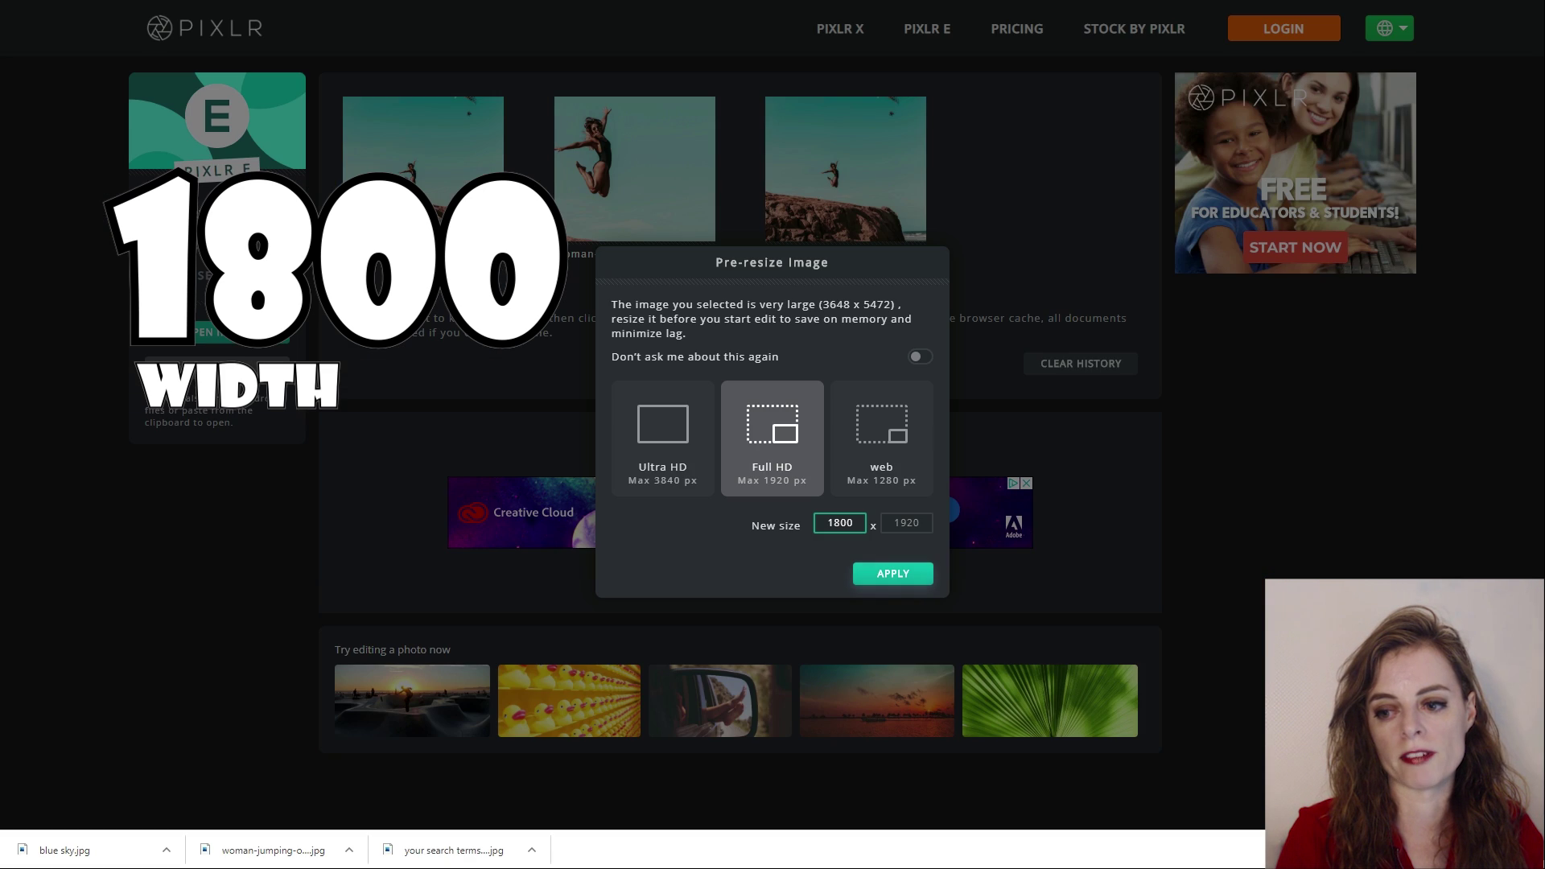
pyautogui.click(893, 574)
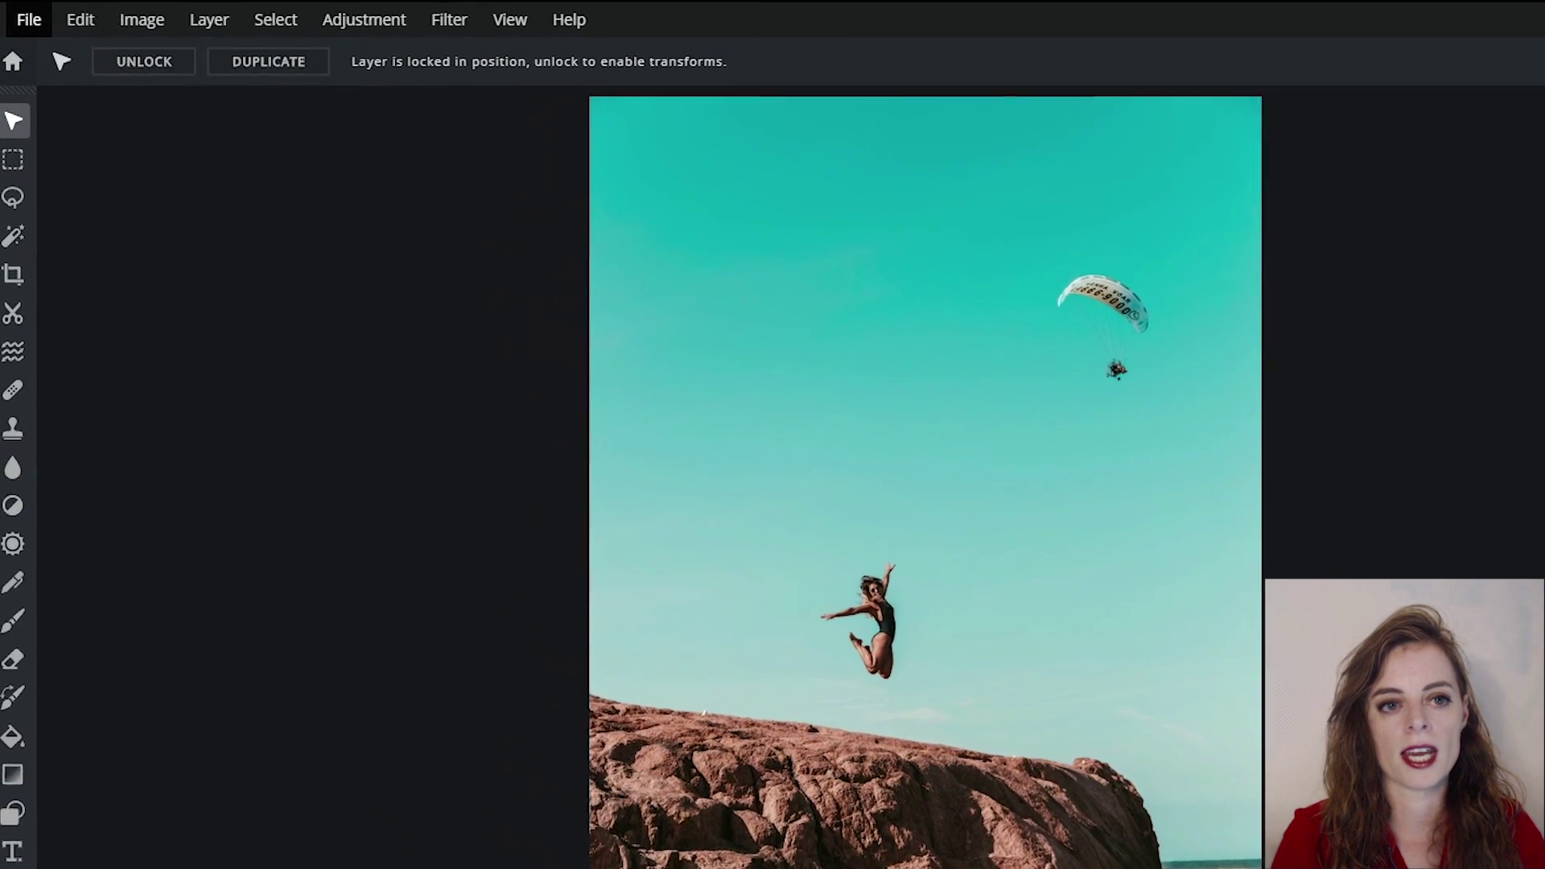
# Crop the photo with a fixed 1800:500 ratio, with the full-width crop area moved up over the paraglider
pyautogui.click(13, 275)
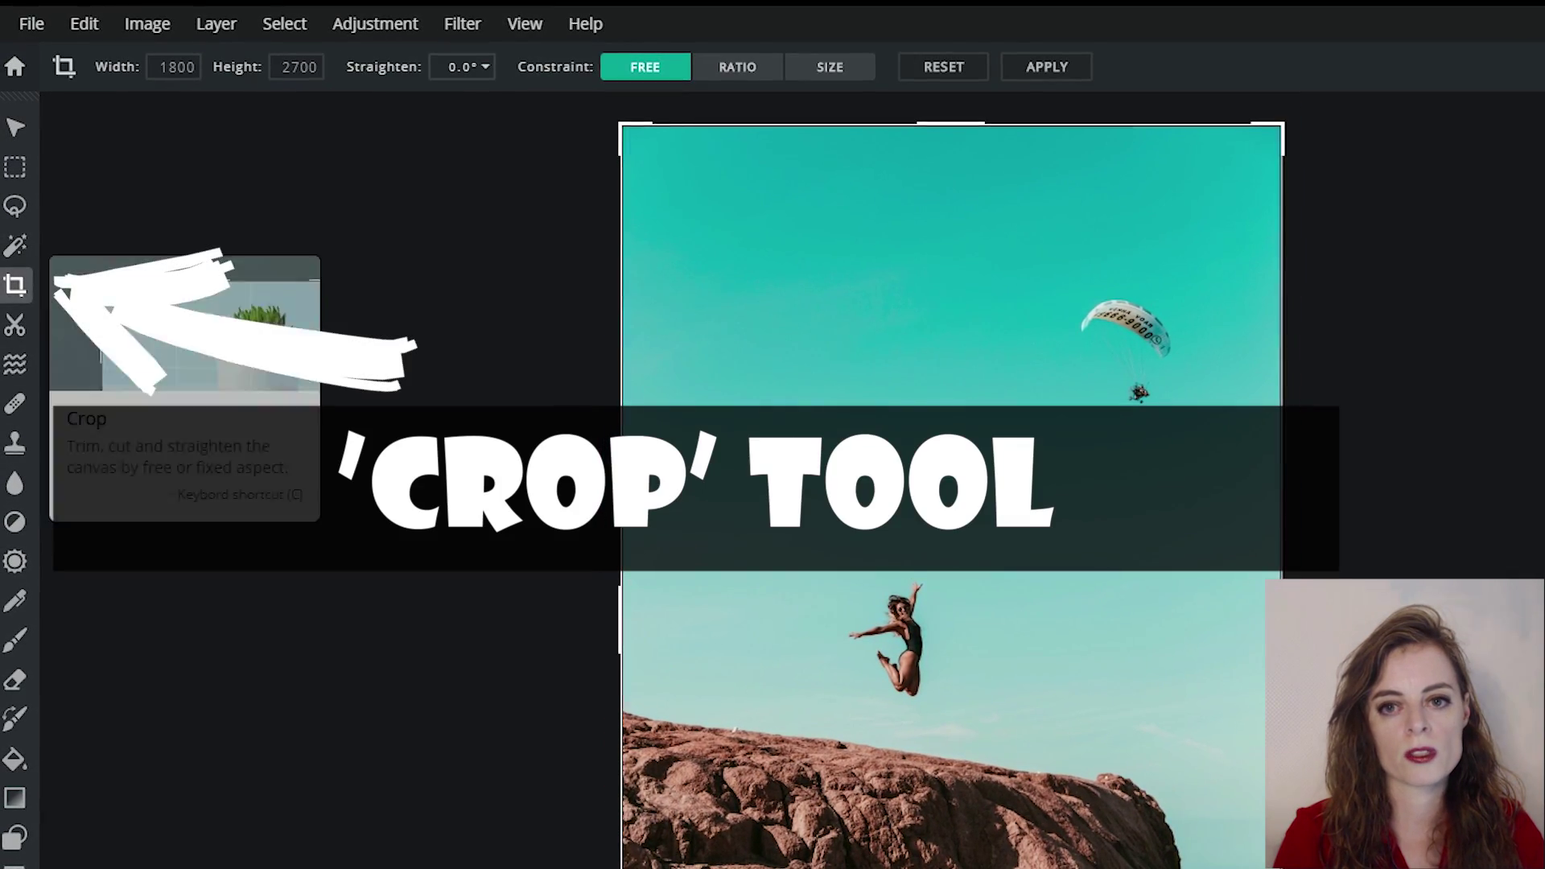
pyautogui.click(736, 66)
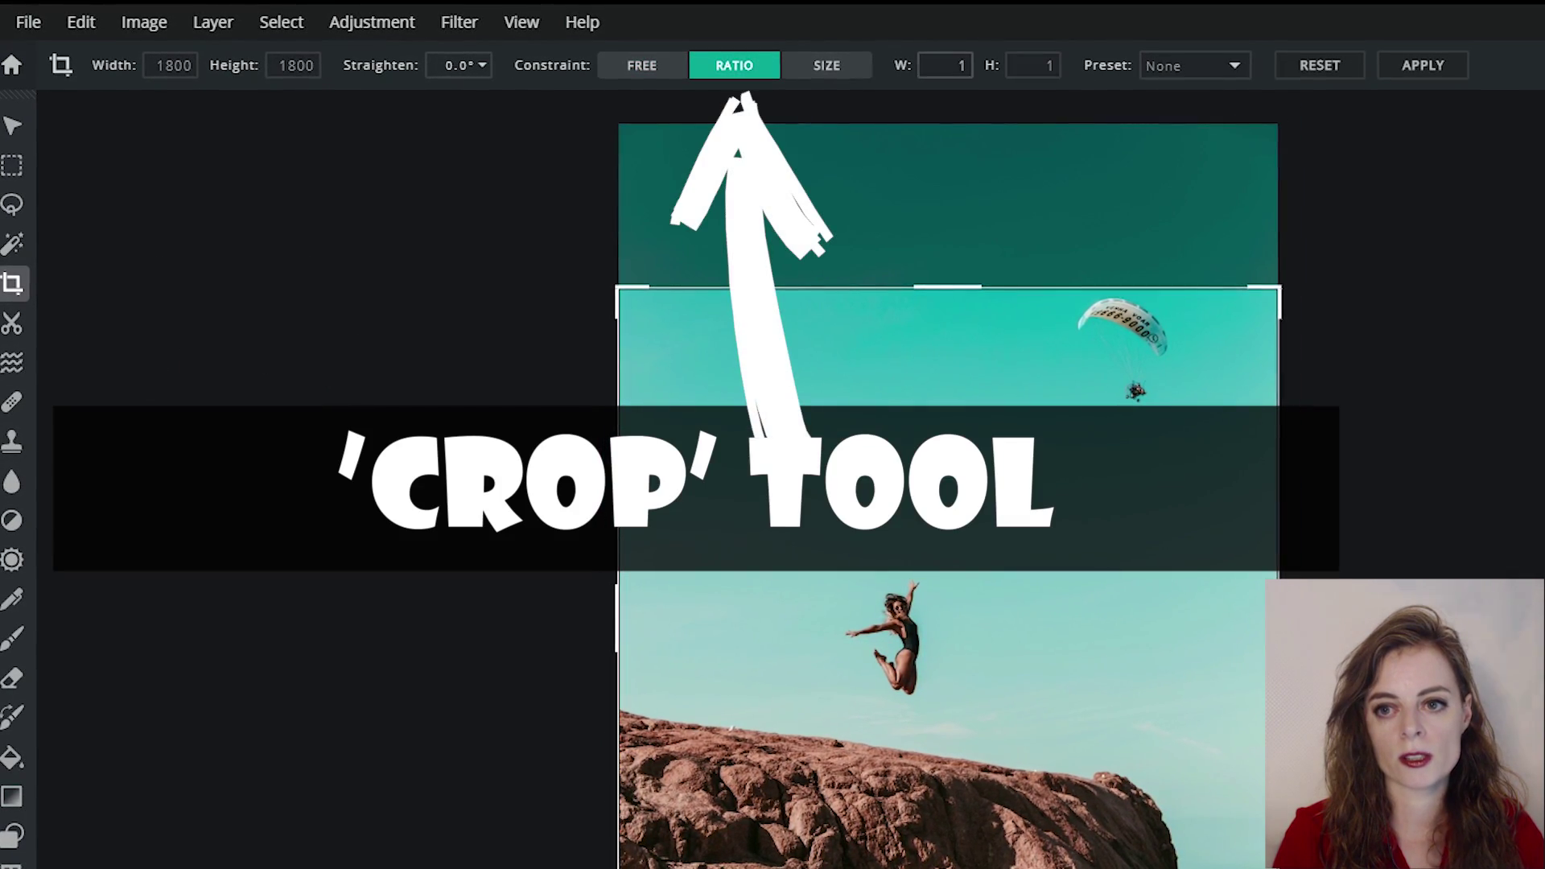
pyautogui.doubleClick(956, 66)
pyautogui.write('1800')
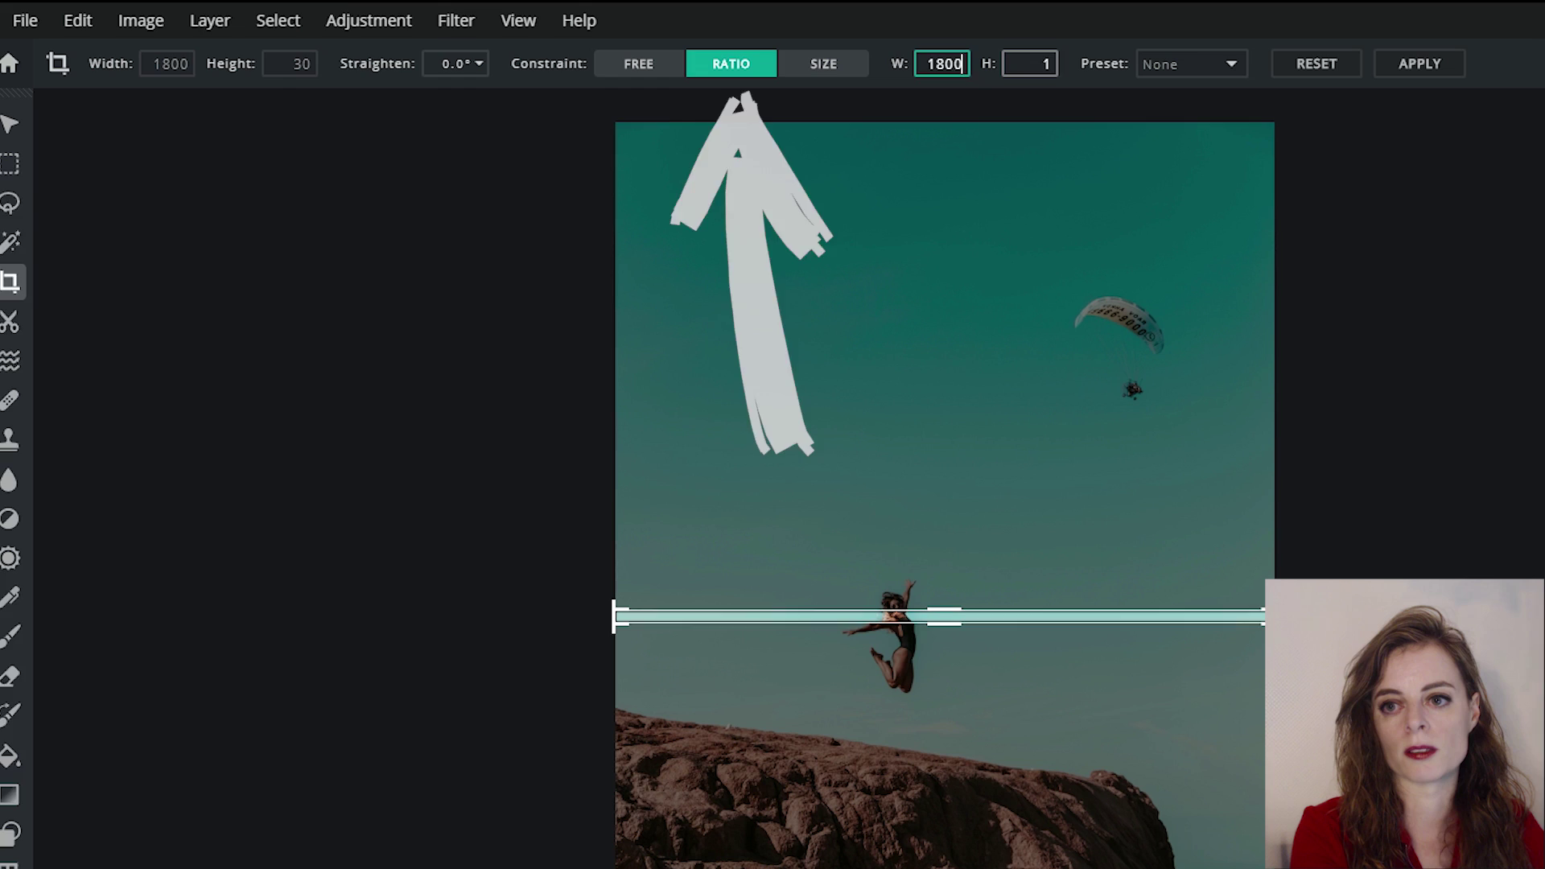
pyautogui.press('Tab')
pyautogui.write('500')
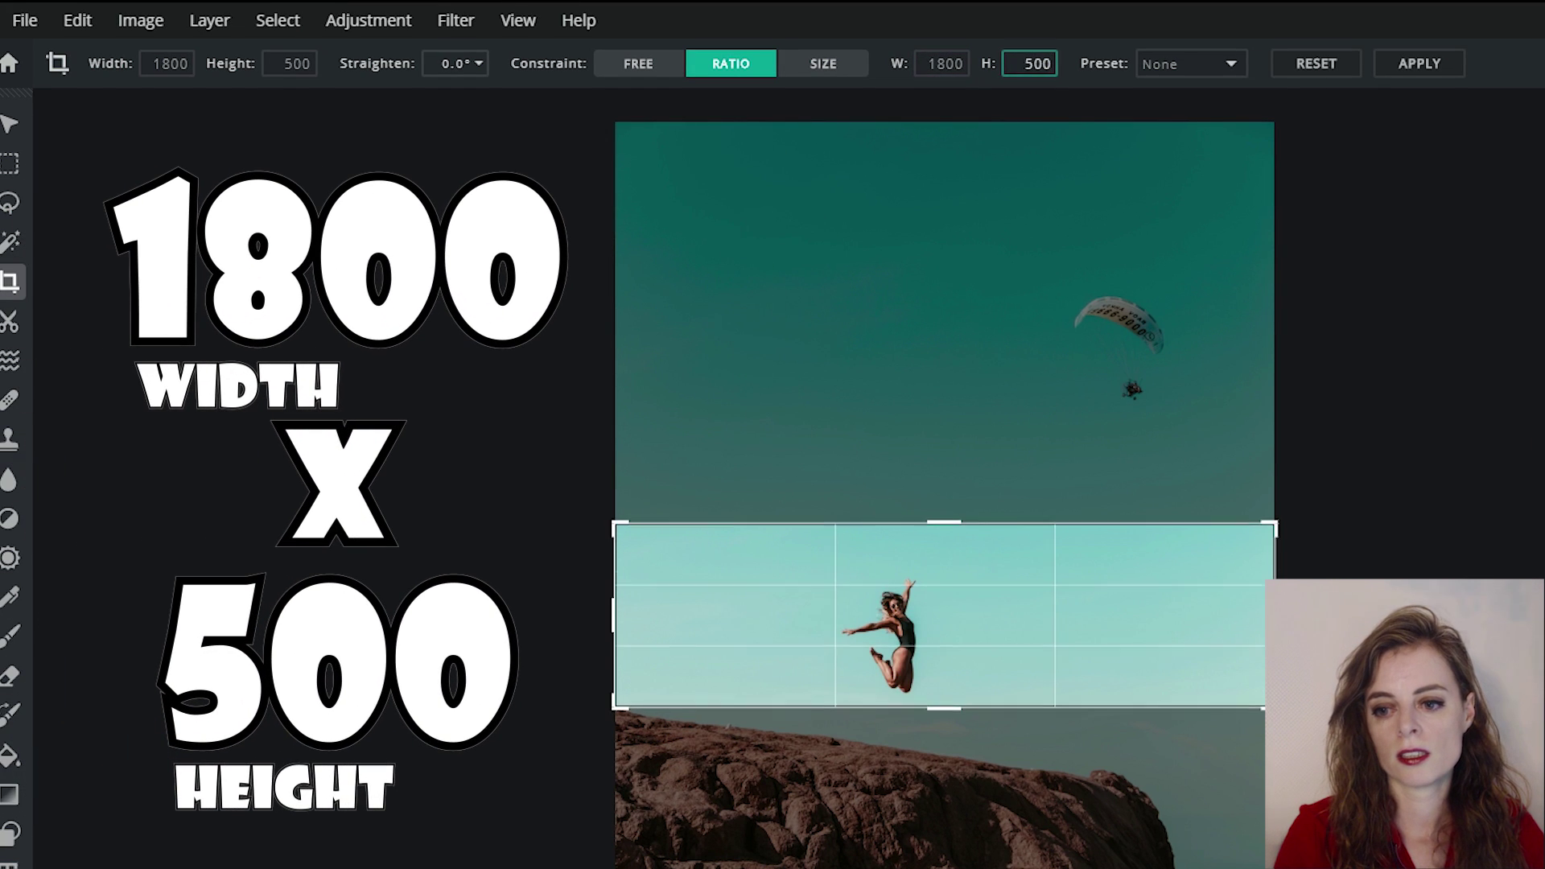
pyautogui.moveTo(944, 615); pyautogui.dragTo(944, 373)
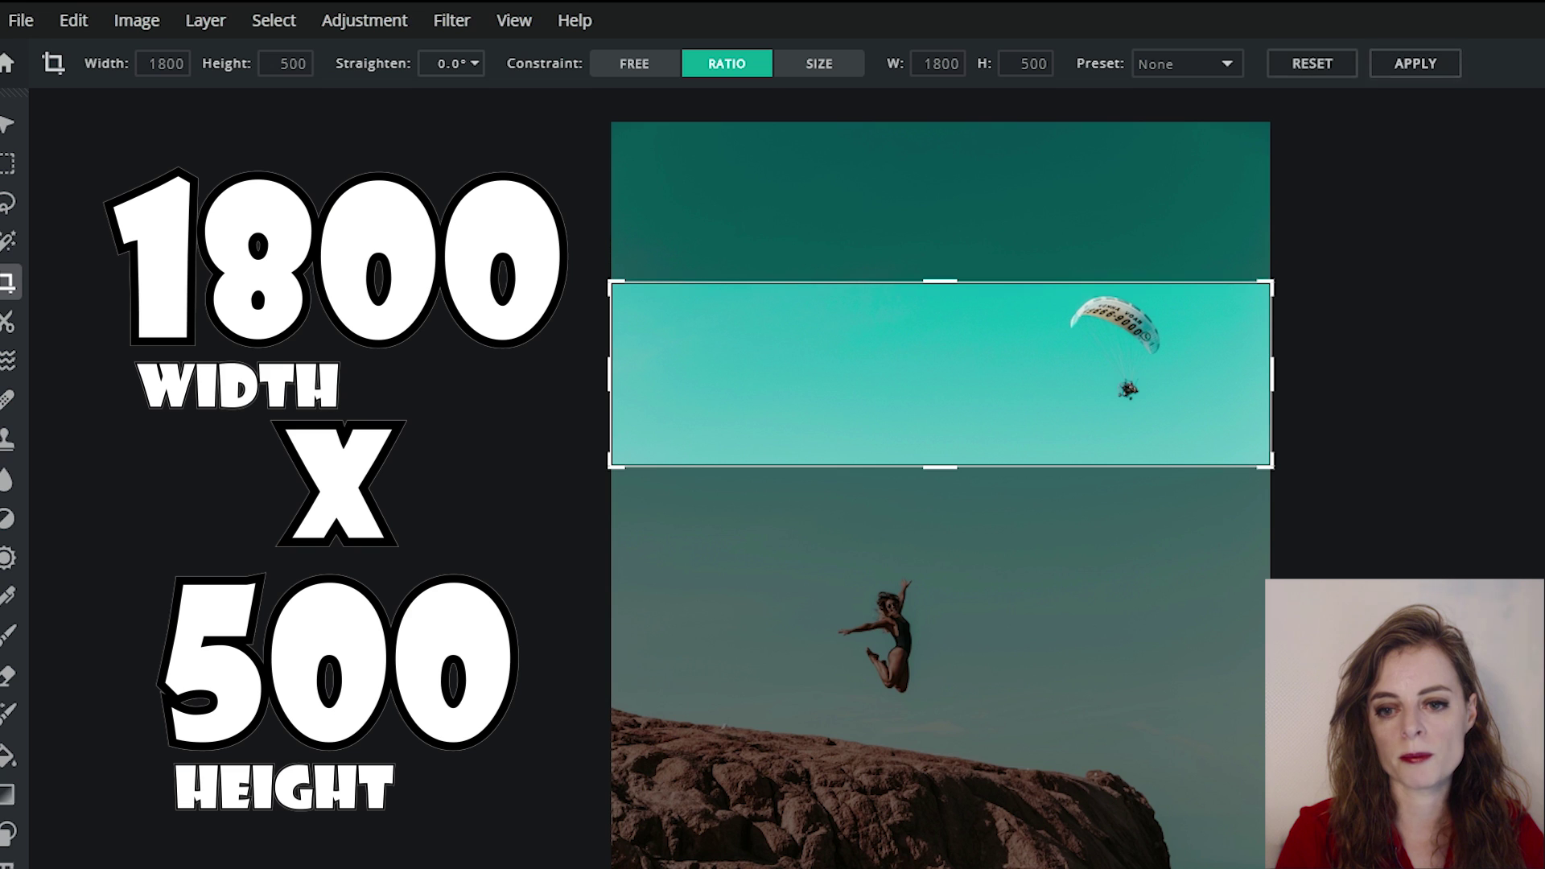
pyautogui.click(1415, 63)
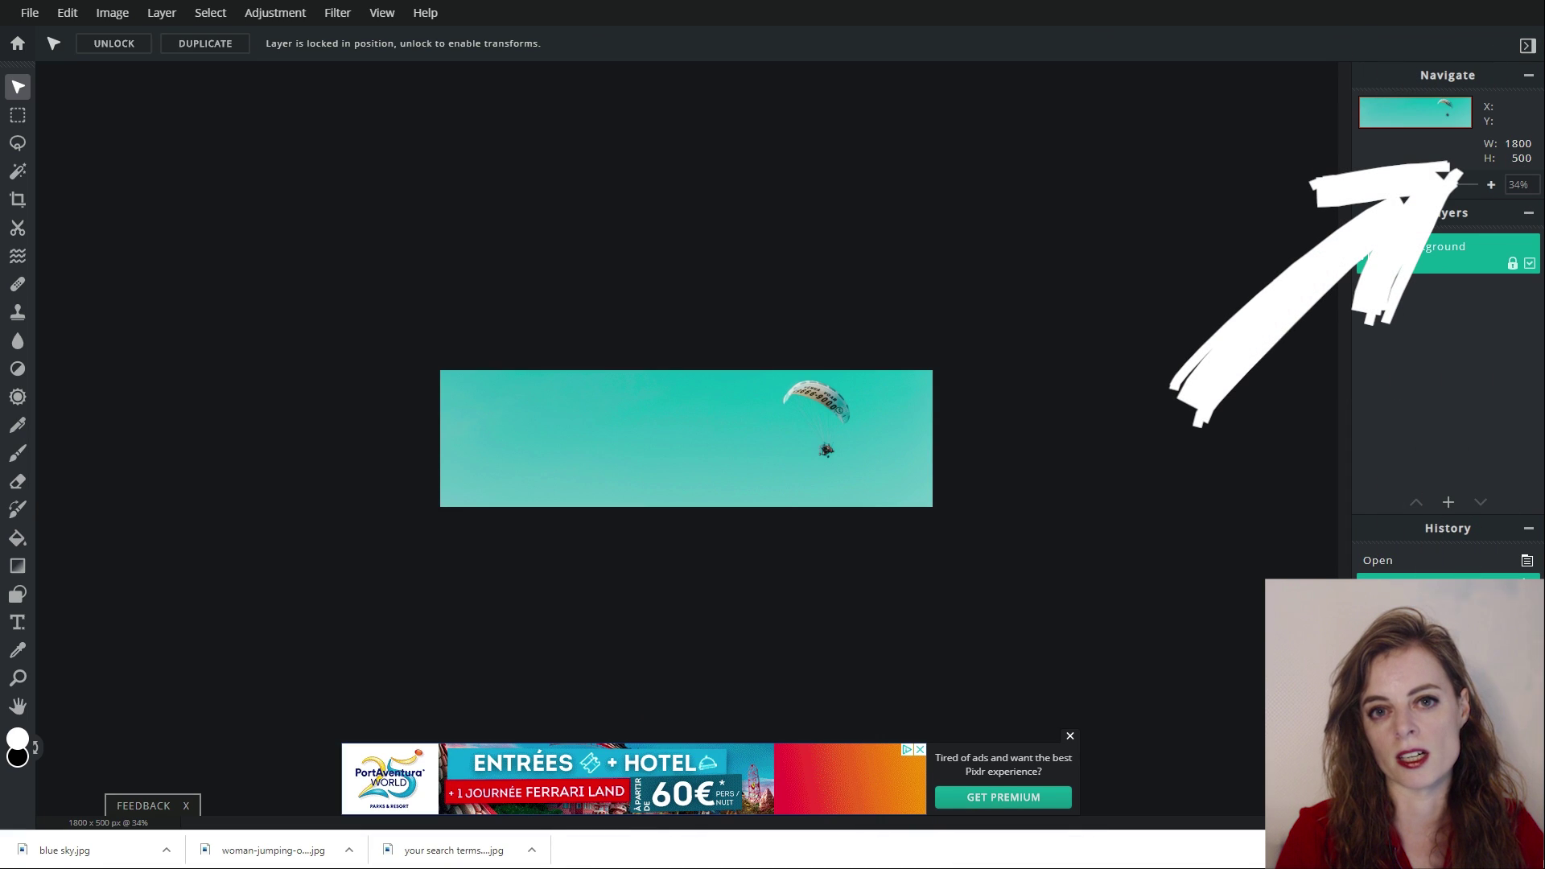
# Download the paraglider banner as a JPG at 80% quality, keeping the proposed file name
pyautogui.click(30, 13)
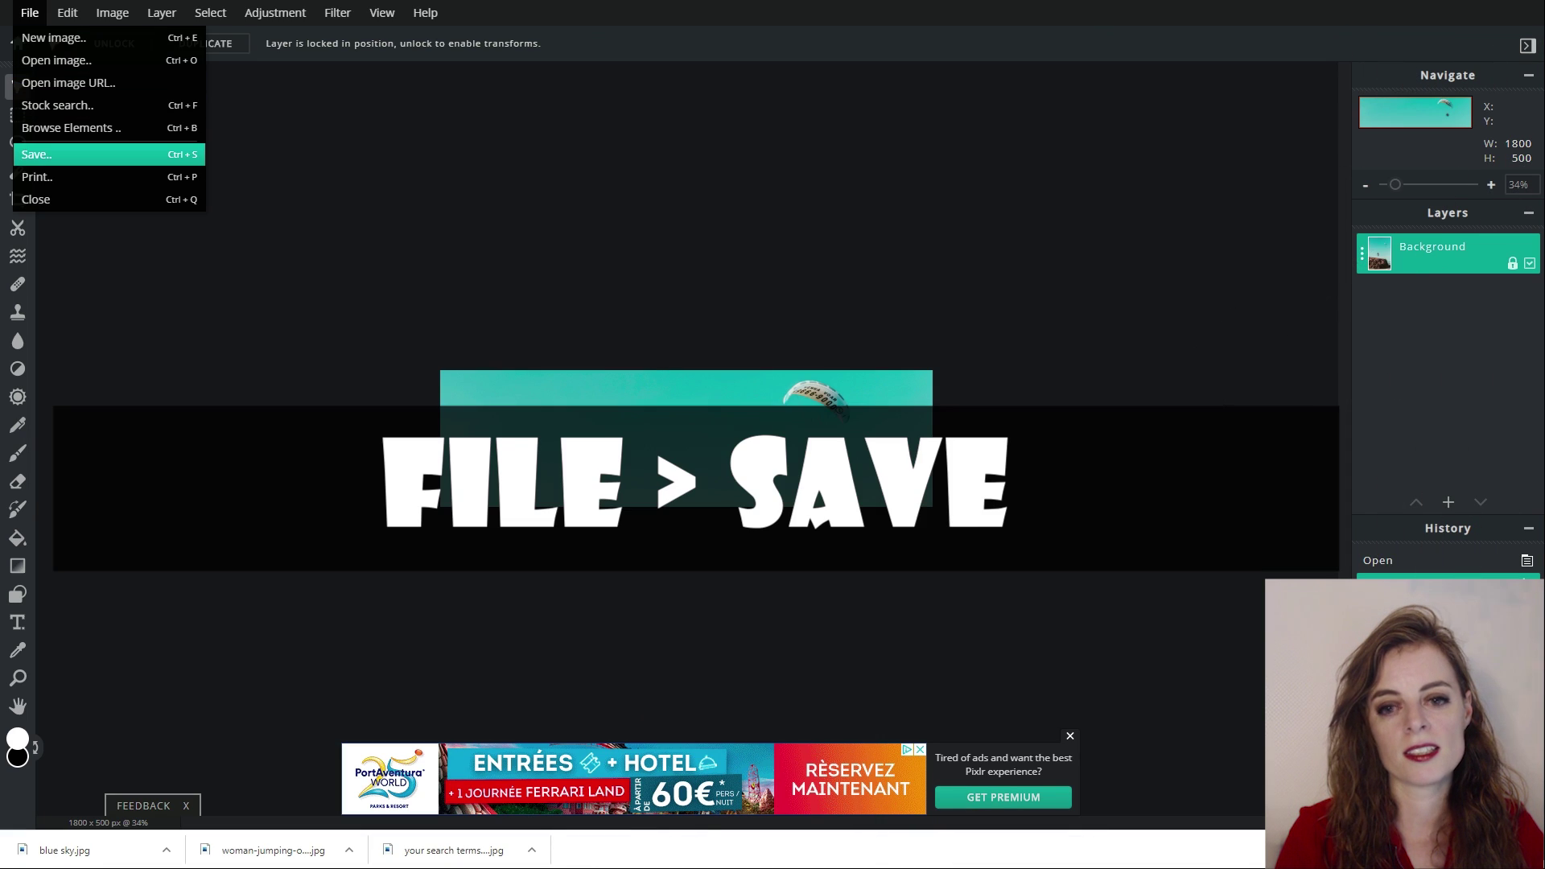
pyautogui.click(48, 151)
pyautogui.click(839, 305)
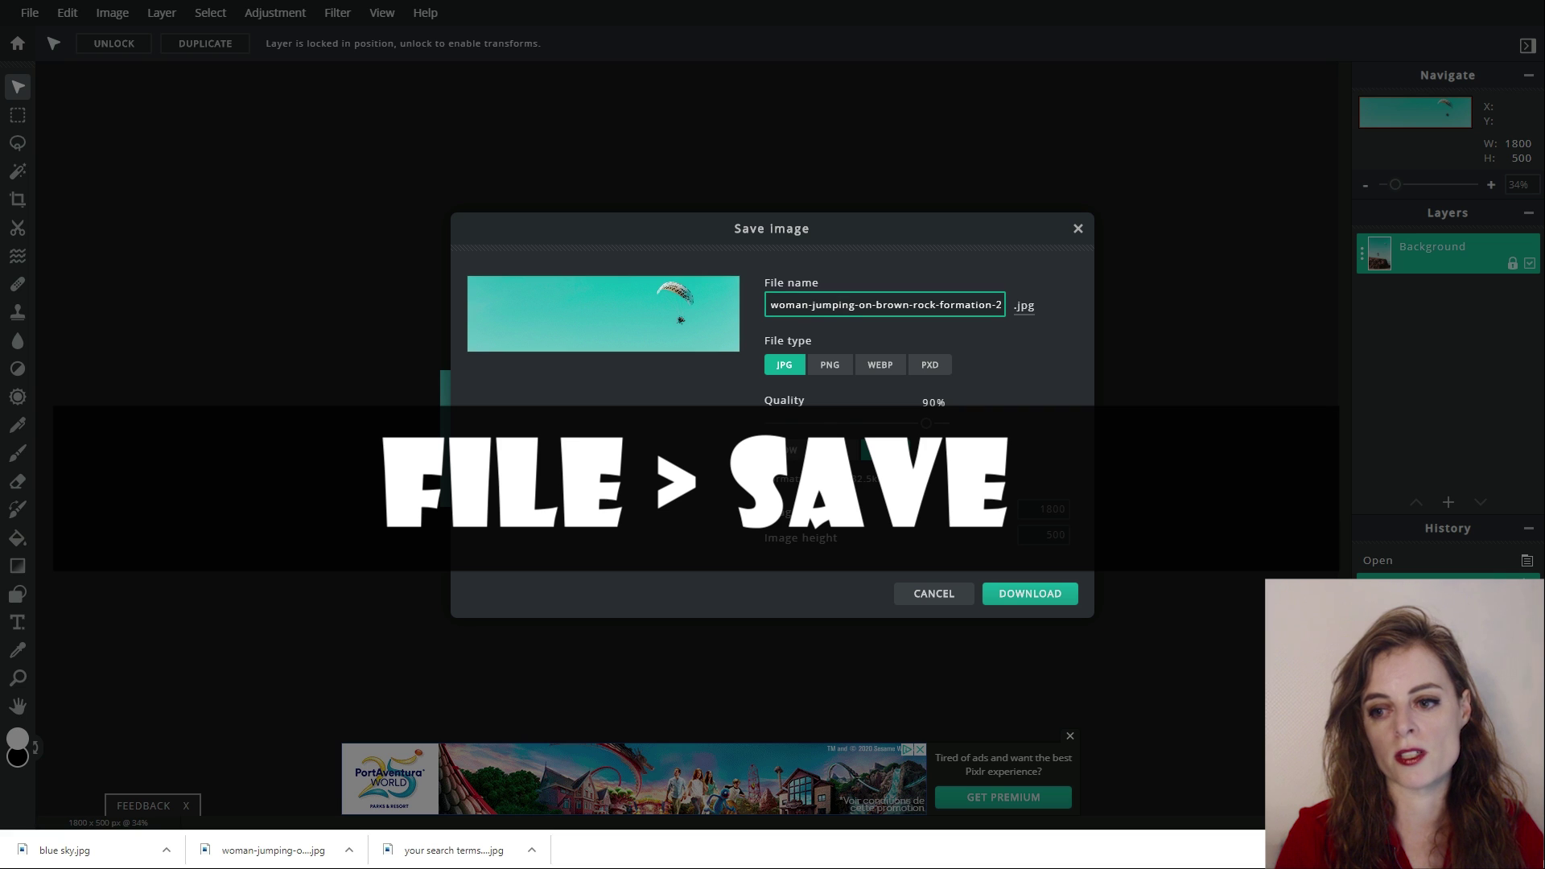
pyautogui.doubleClick(930, 403)
pyautogui.write('80')
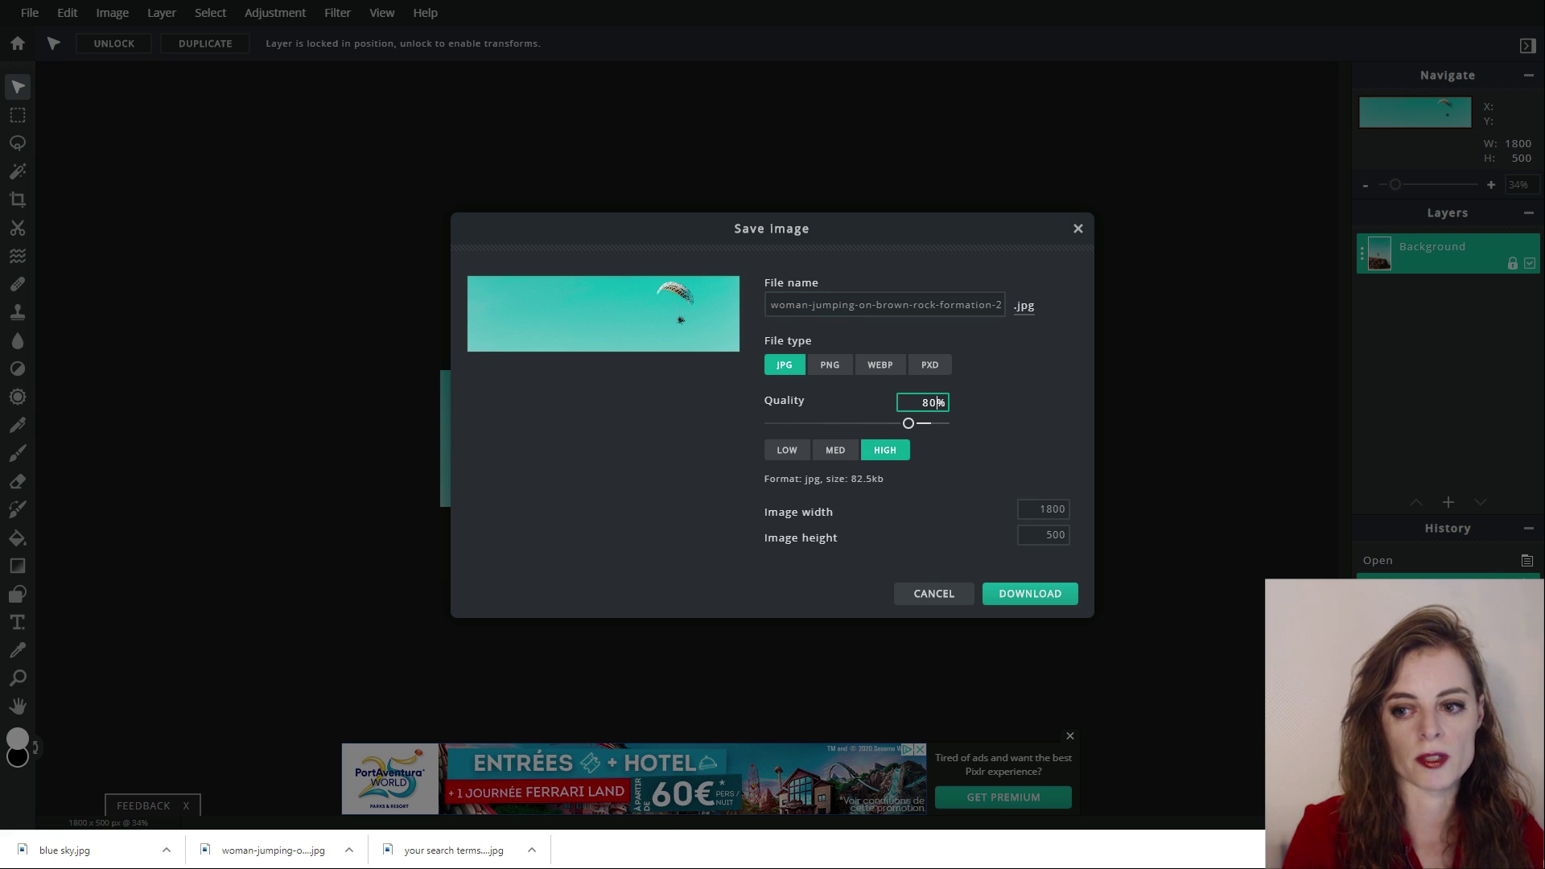
pyautogui.click(1030, 593)
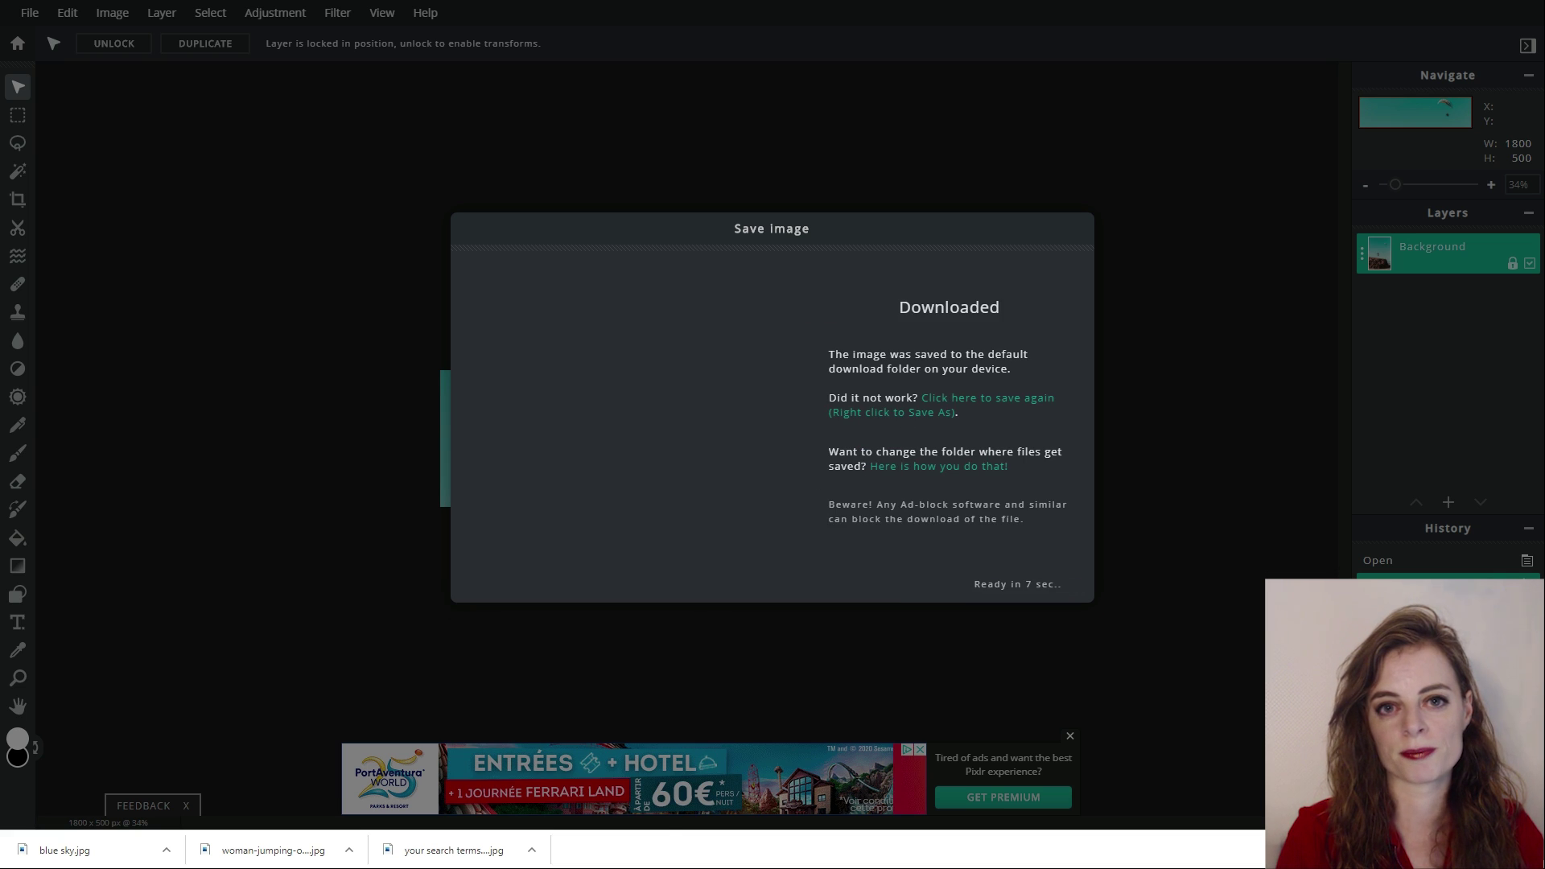